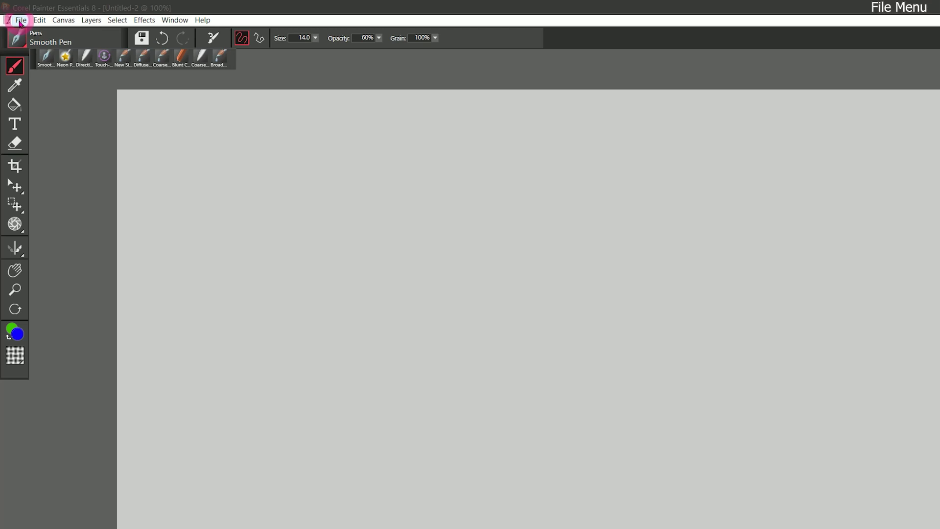
- Open the File menu for the blank Untitled-2 canvas and browse its items down to Place
left_click(21, 20)
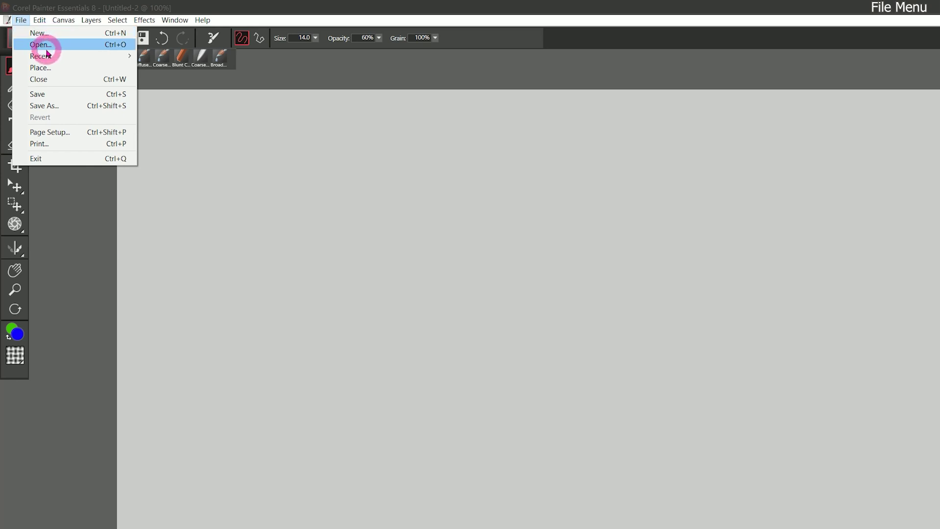
mouse_move(45, 56)
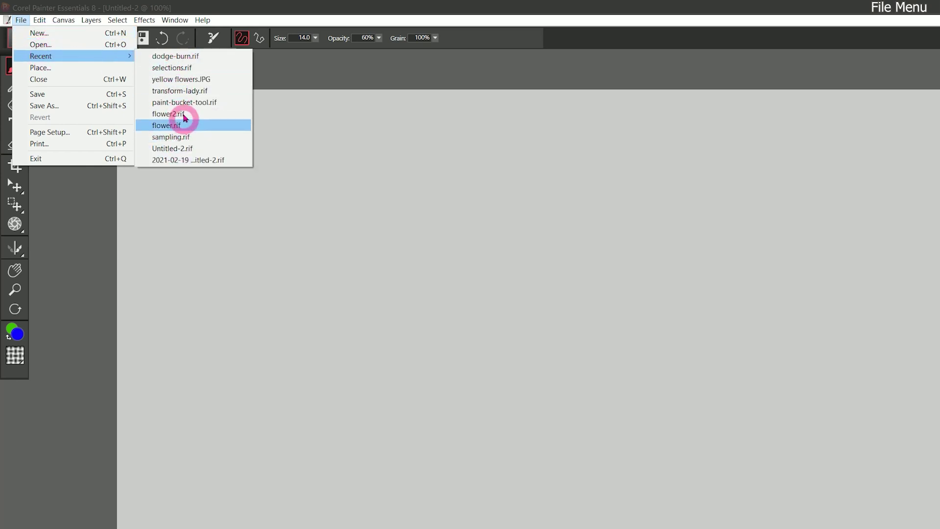
- Place brush-nobg as a new layer scaled to 25% with the aspect ratio constrained
left_click(80, 68)
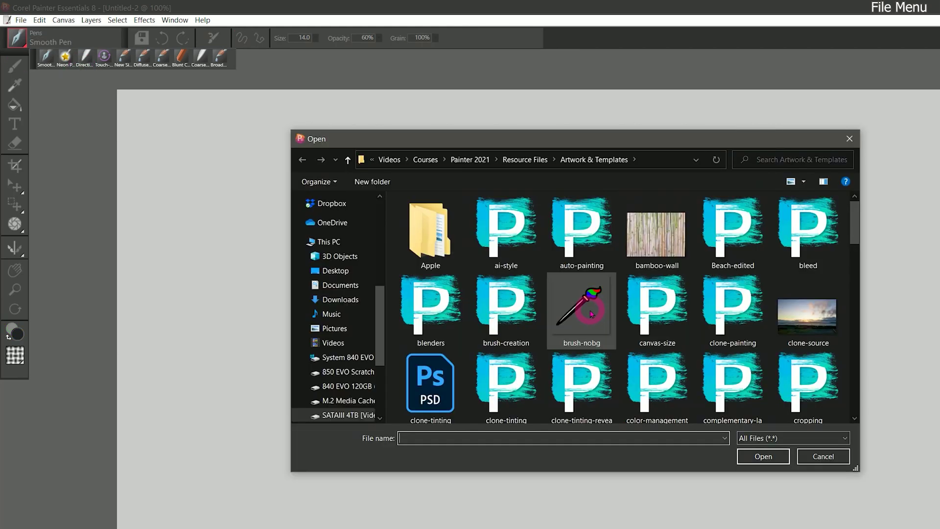
left_click(590, 318)
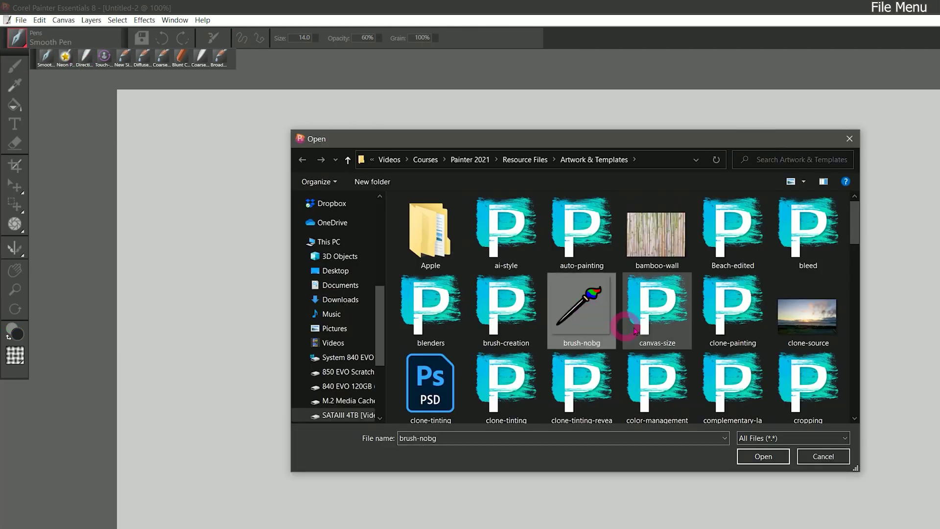
left_click(775, 459)
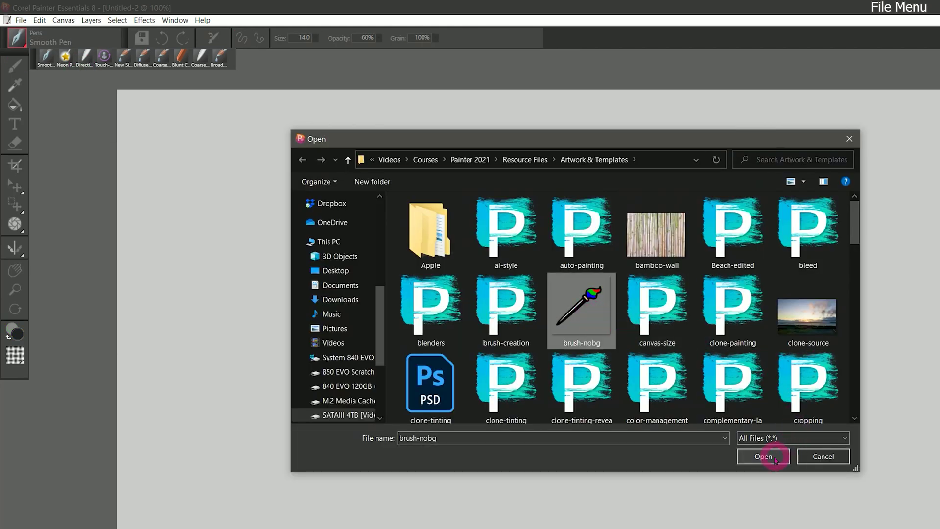
left_click(409, 299)
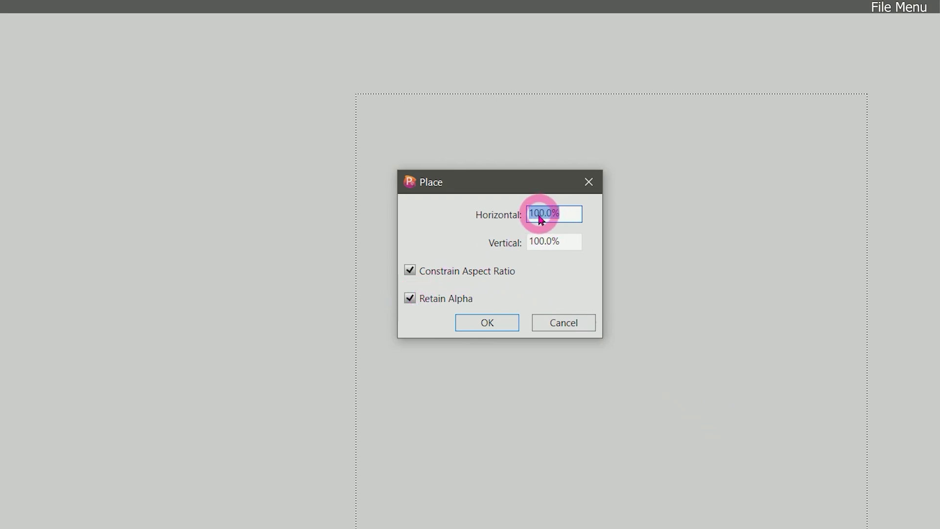
type("25")
left_click(553, 240)
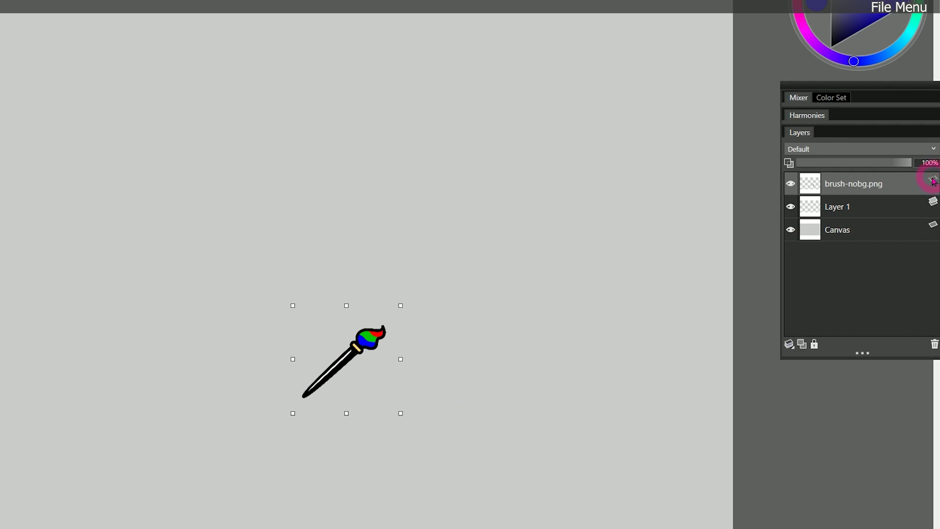
- Scale up the paintbrush image, convert it to a default layer, and smear it with Directional Diffuser
mouse_move(400, 305)
left_mouse_down()
mouse_move(486, 218)
mouse_move(399, 303)
mouse_move(483, 231)
left_mouse_up()
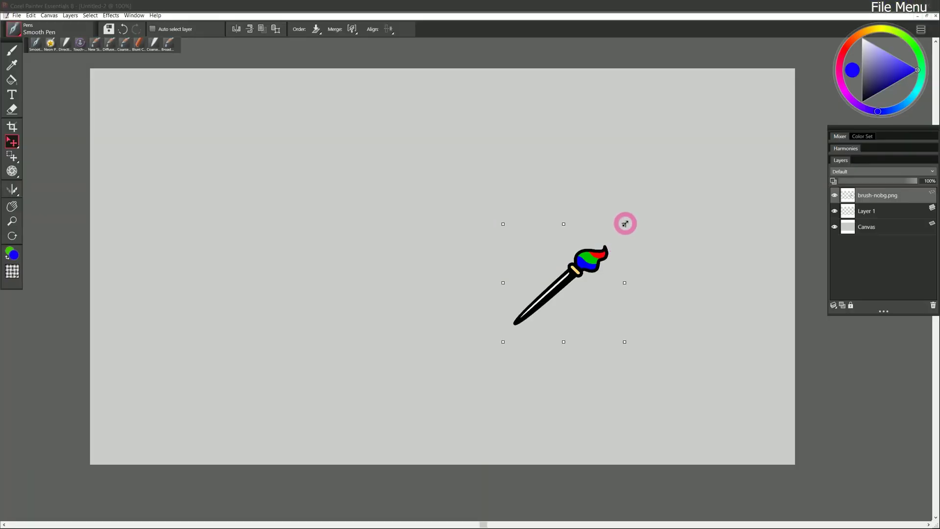
left_click_drag(624, 224, 655, 195)
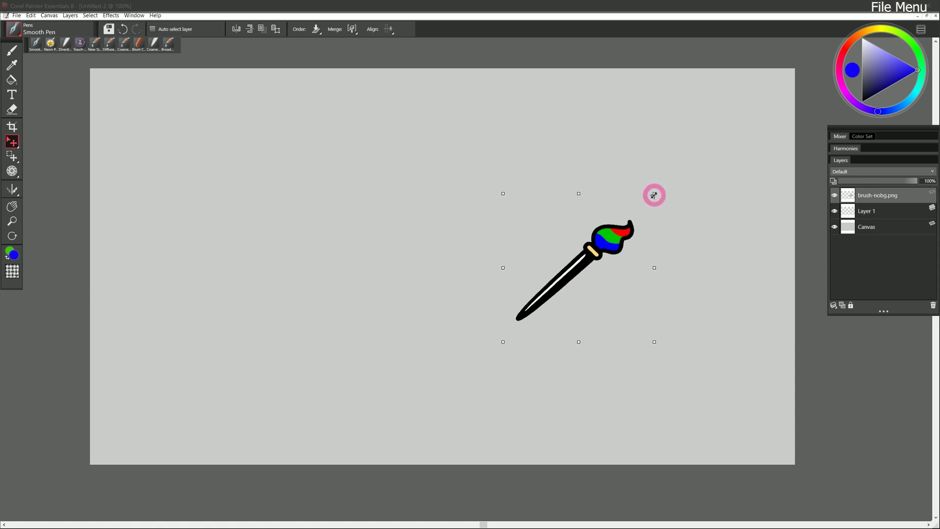
right_click(898, 200)
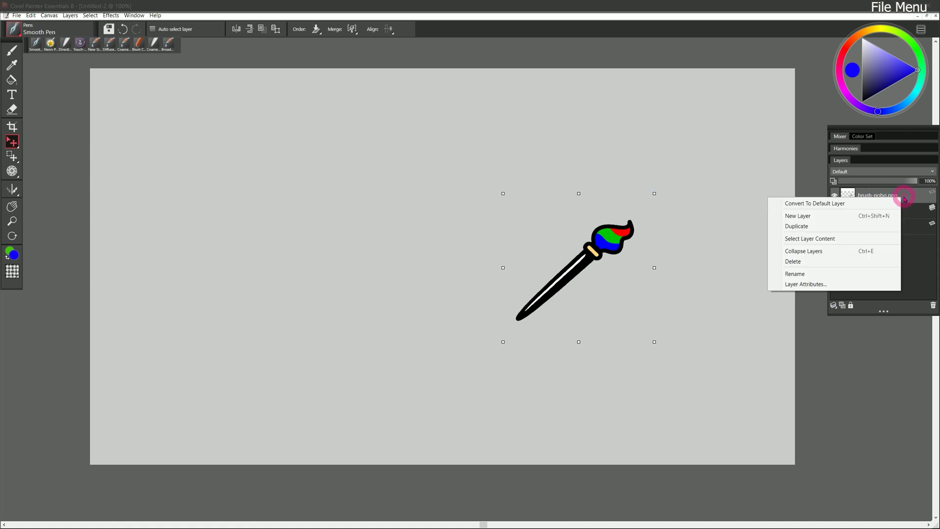
left_click(834, 202)
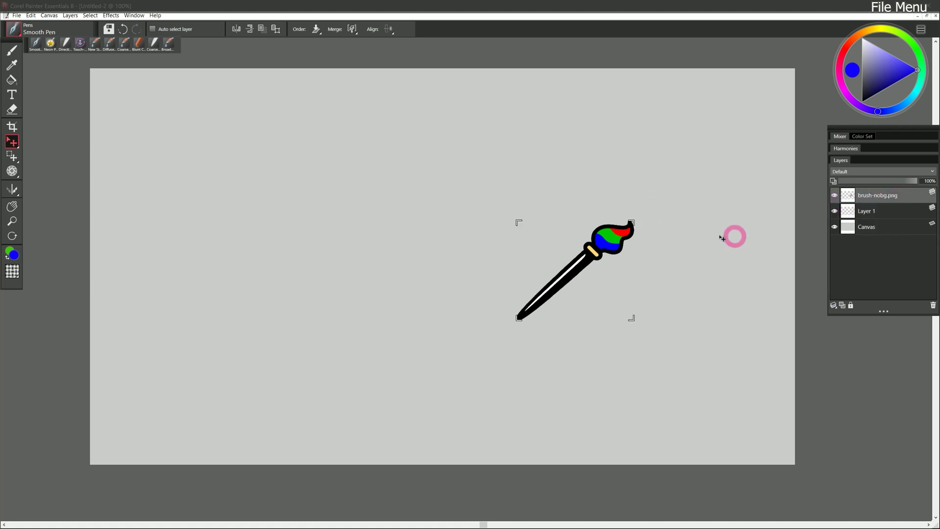
left_click(65, 43)
mouse_move(626, 225)
left_mouse_down()
mouse_move(612, 248)
mouse_move(569, 268)
mouse_move(556, 290)
mouse_move(517, 312)
mouse_move(579, 265)
left_mouse_up()
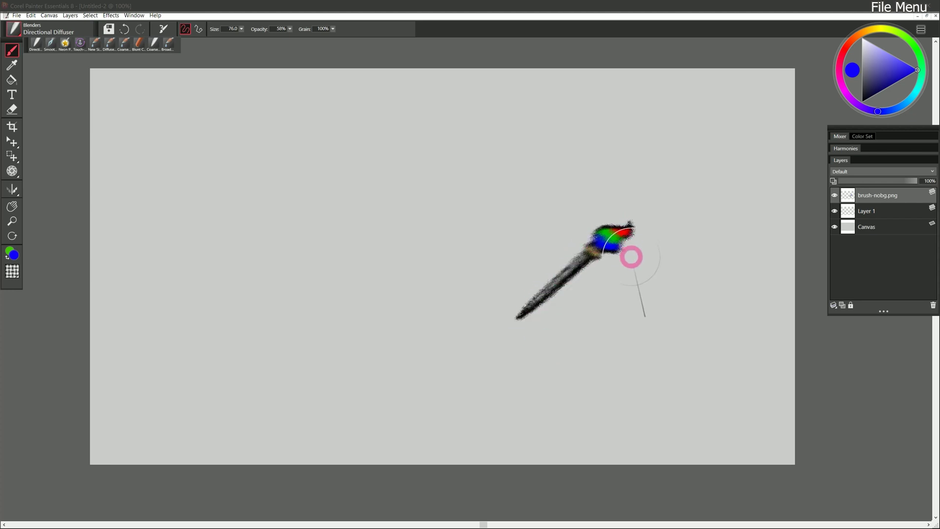
- Review the File menu commands, then move across to the Edit menu
left_click(16, 15)
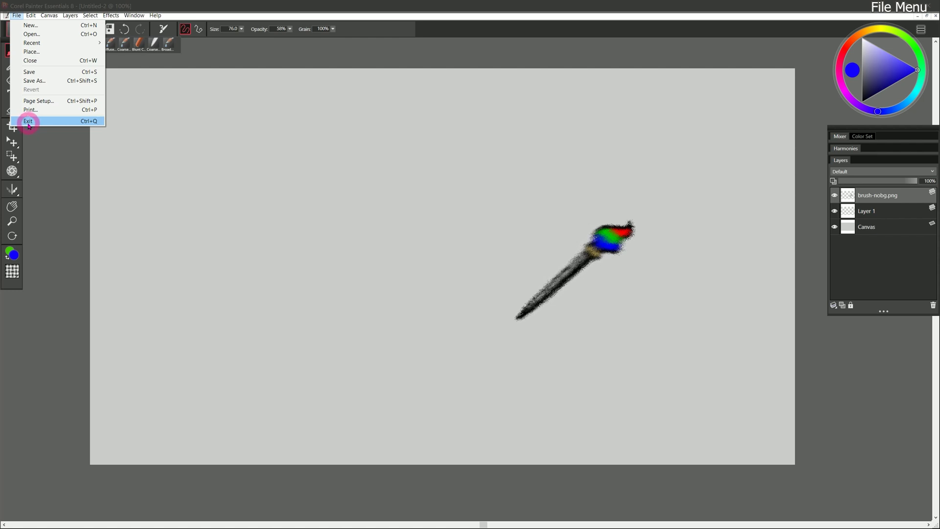
mouse_move(30, 18)
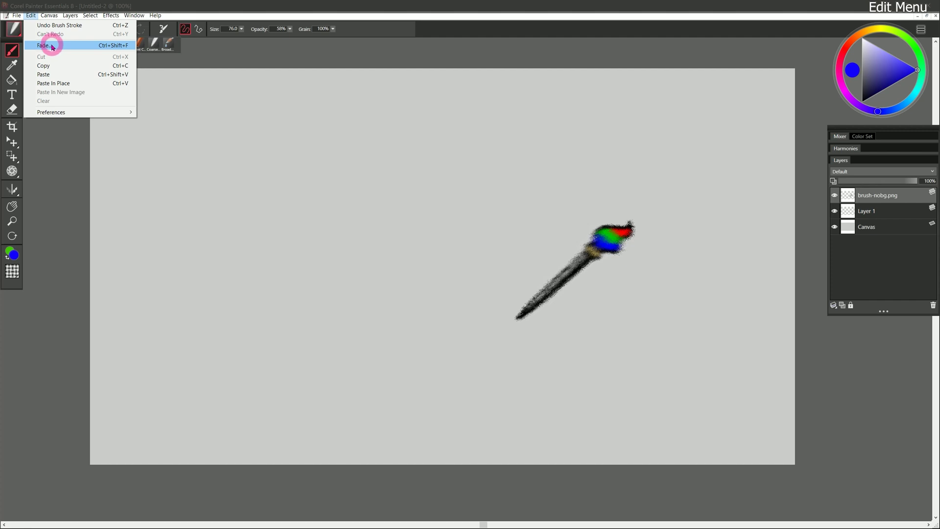
- Desaturate the paintbrush image to grey with Adjust Colors, Saturation at -139%
left_click(111, 16)
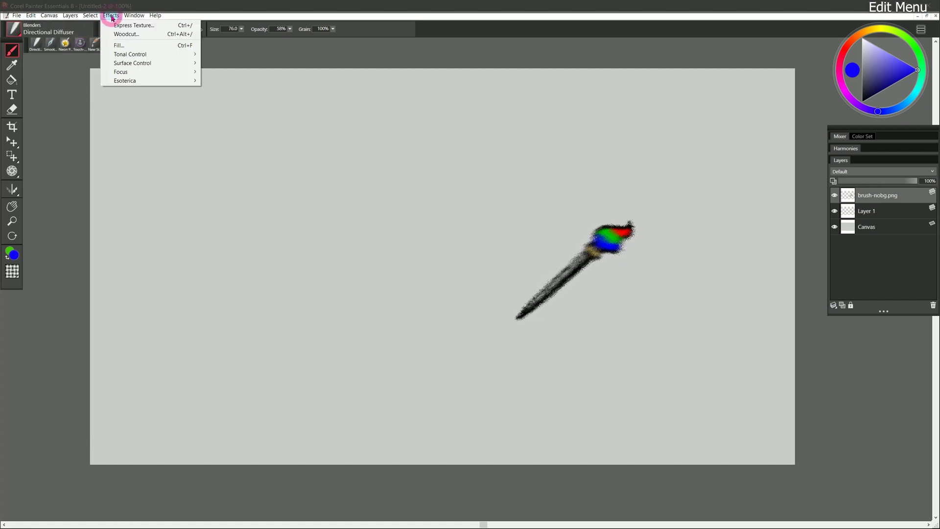
mouse_move(183, 55)
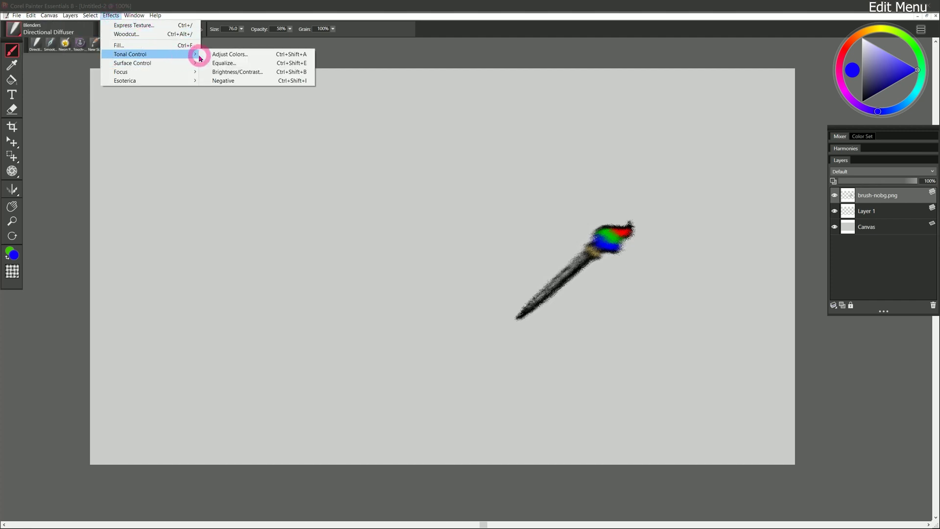
left_click(241, 55)
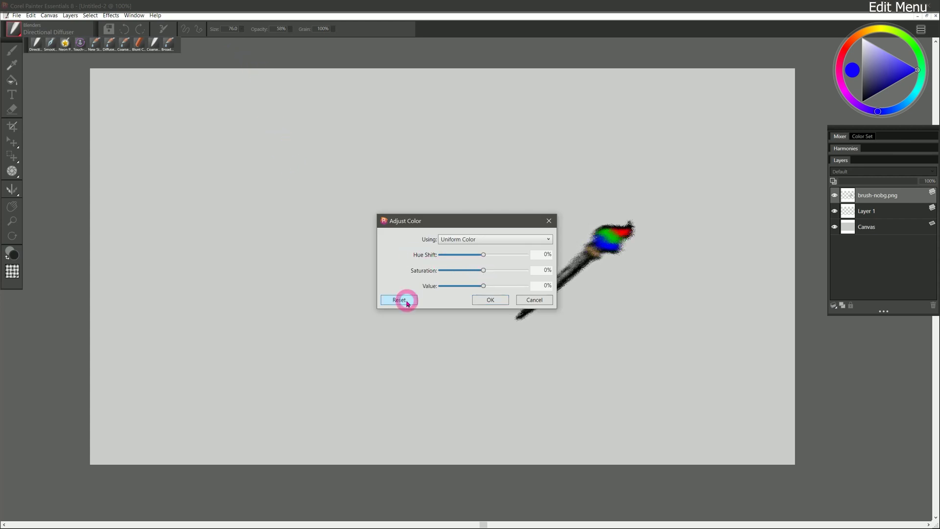
left_click_drag(483, 270, 424, 286)
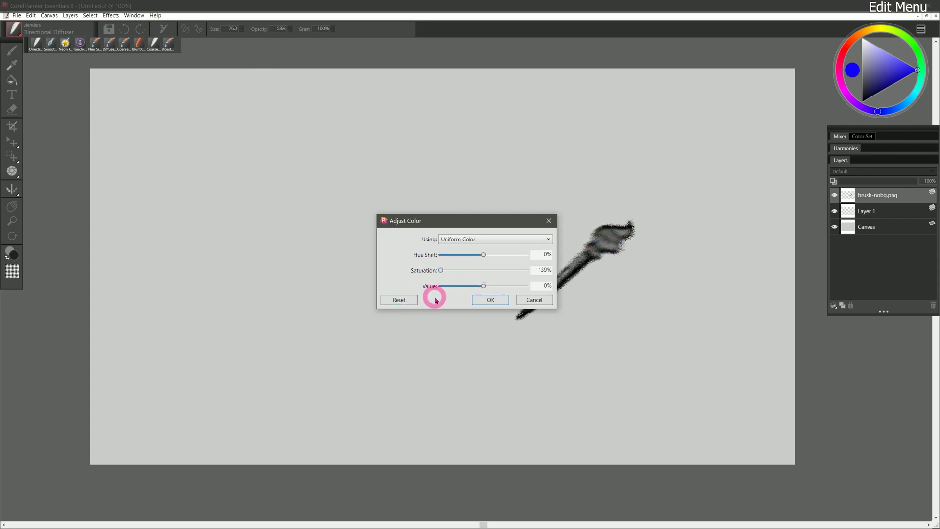
left_click(490, 299)
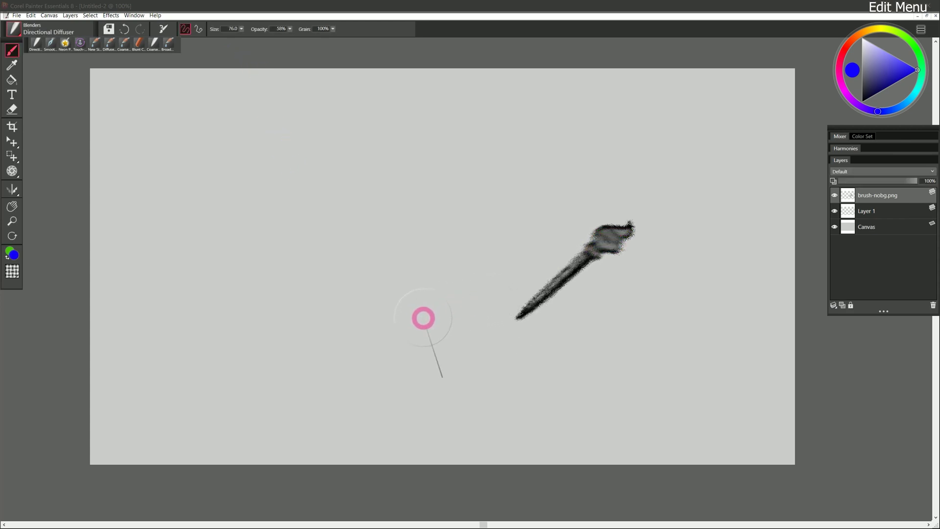
- Fade the desaturation by about 19% so faint colour returns to the bristles
left_click(30, 15)
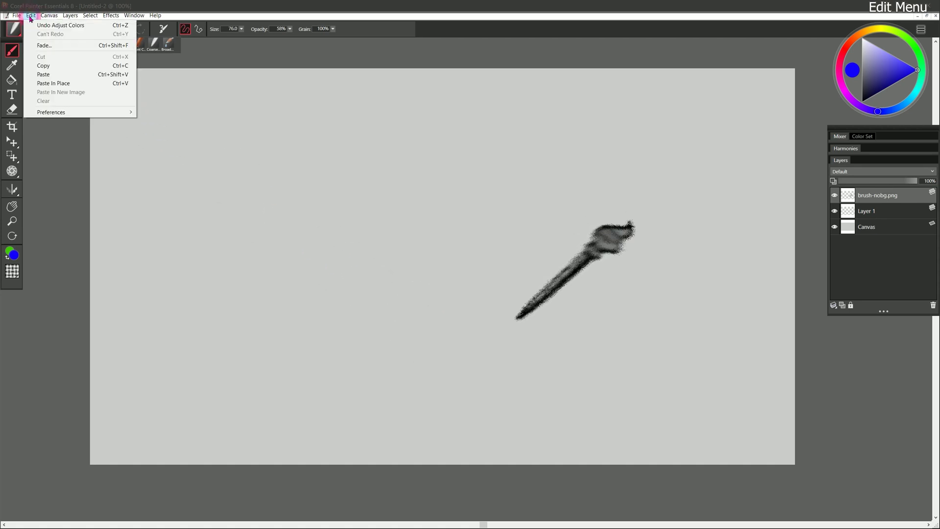
left_click(44, 46)
left_click(449, 263)
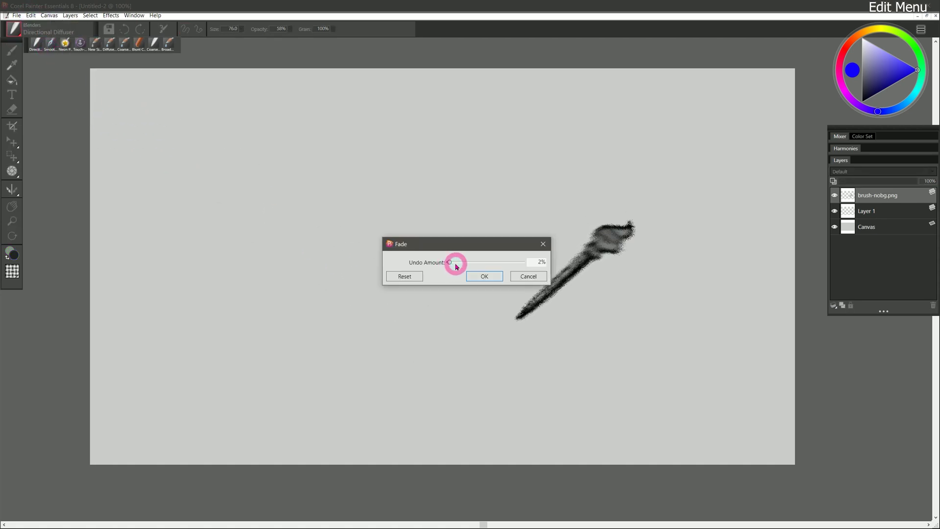
mouse_move(455, 265)
left_mouse_down()
mouse_move(477, 264)
mouse_move(451, 265)
left_mouse_up()
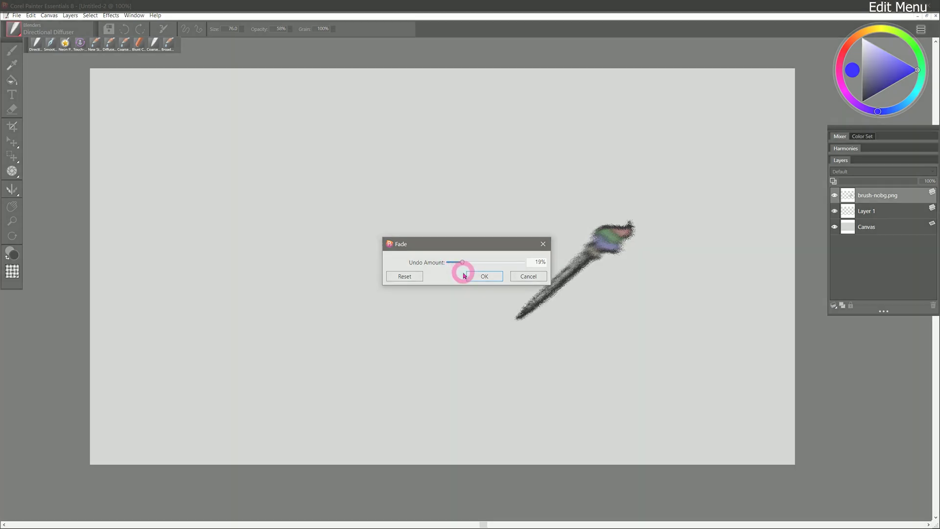
left_click(32, 18)
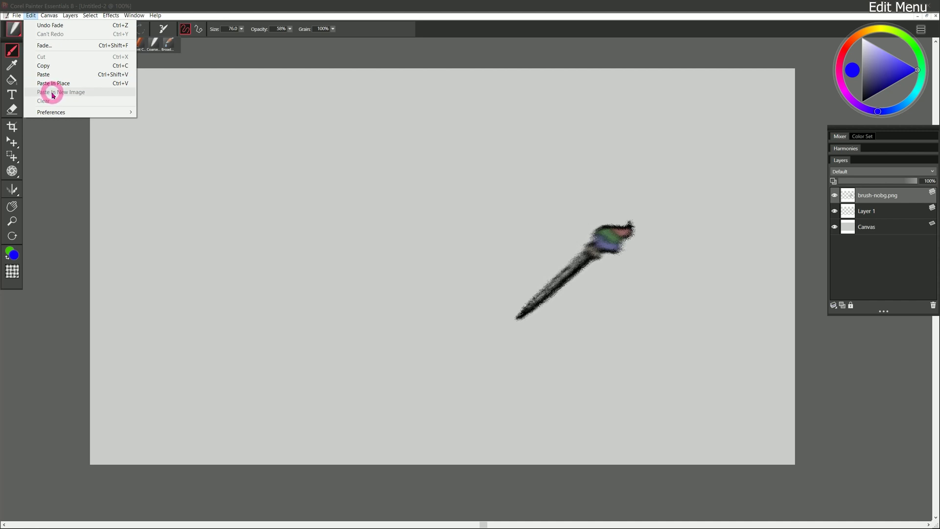
- Copy a rectangular selection around the paintbrush and paste it into a new image
left_click(868, 198)
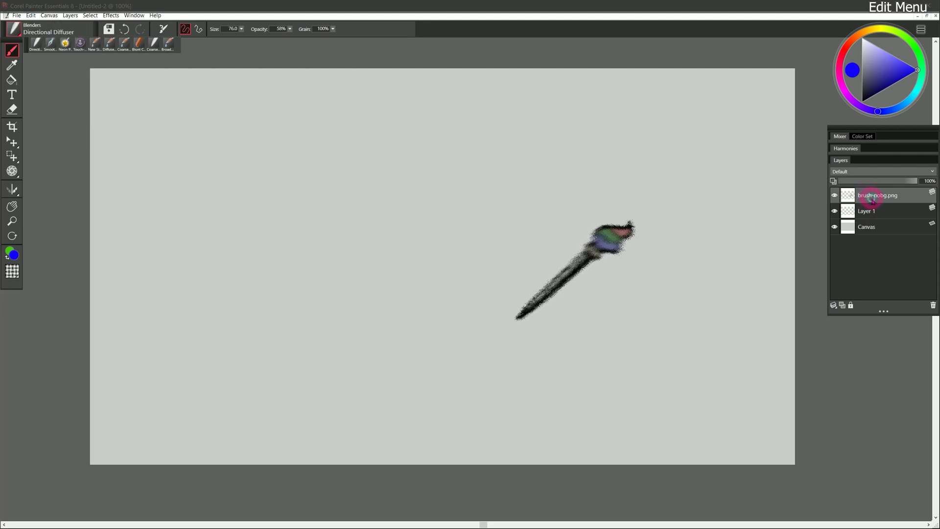
left_click_drag(12, 156, 26, 156)
left_click(423, 184)
mouse_move(506, 177)
left_mouse_down()
mouse_move(535, 235)
mouse_move(653, 349)
left_mouse_up()
left_click(31, 15)
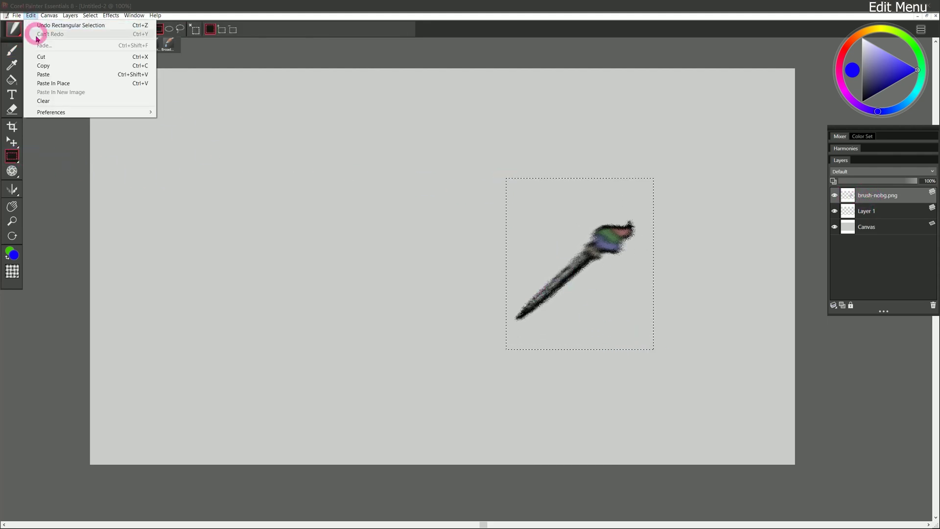
left_click(31, 16)
left_click(31, 16)
left_click(58, 90)
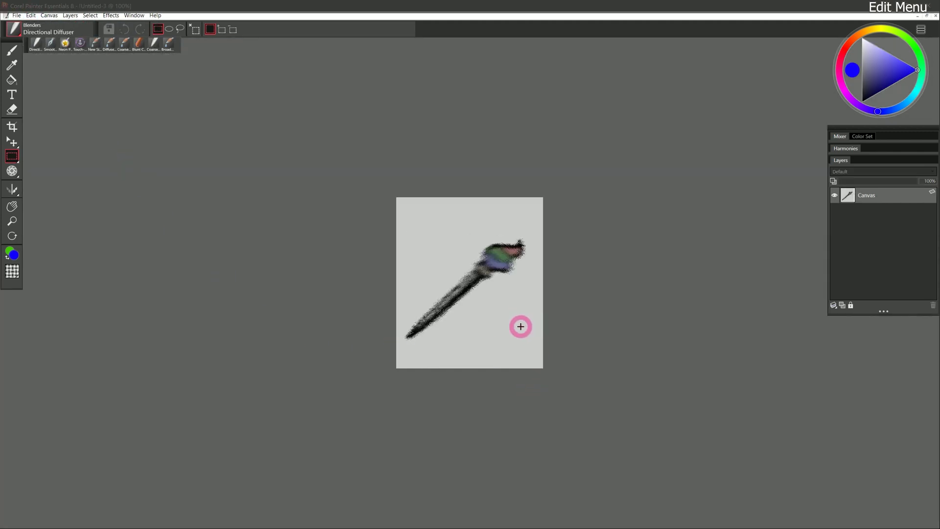
- Cycle through the open documents Untitled-2, selections.rif and Untitled-3
left_click(135, 16)
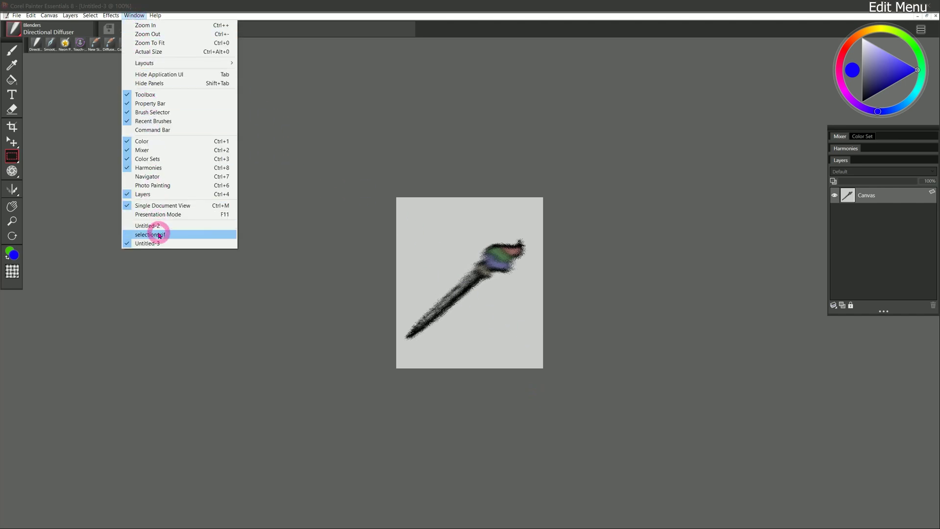
key("ctrl+Tab")
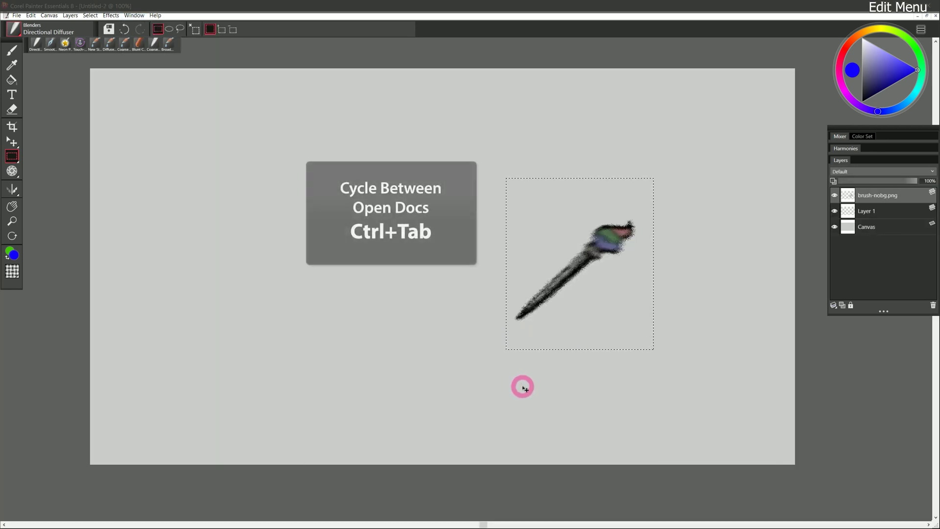
key("ctrl+Tab")
key("ctrl+Tab")
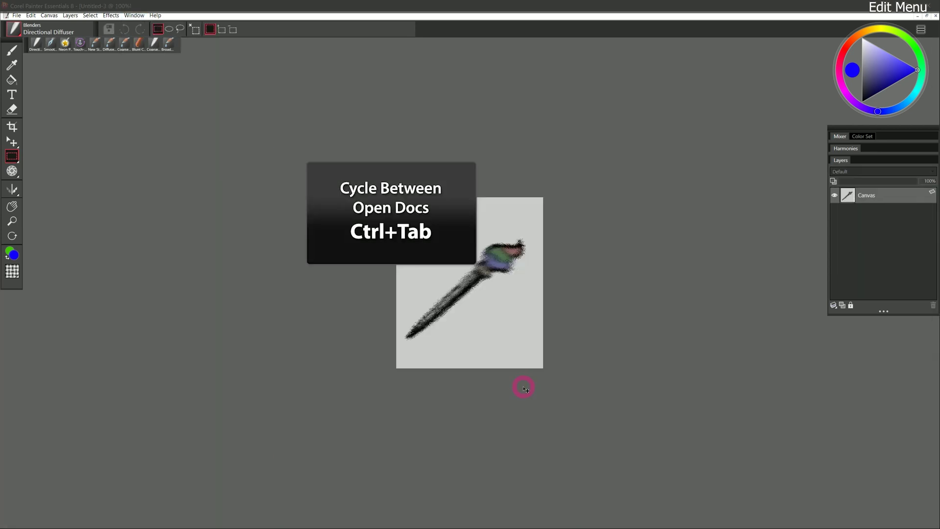
key("ctrl+Tab")
key("ctrl+Tab")
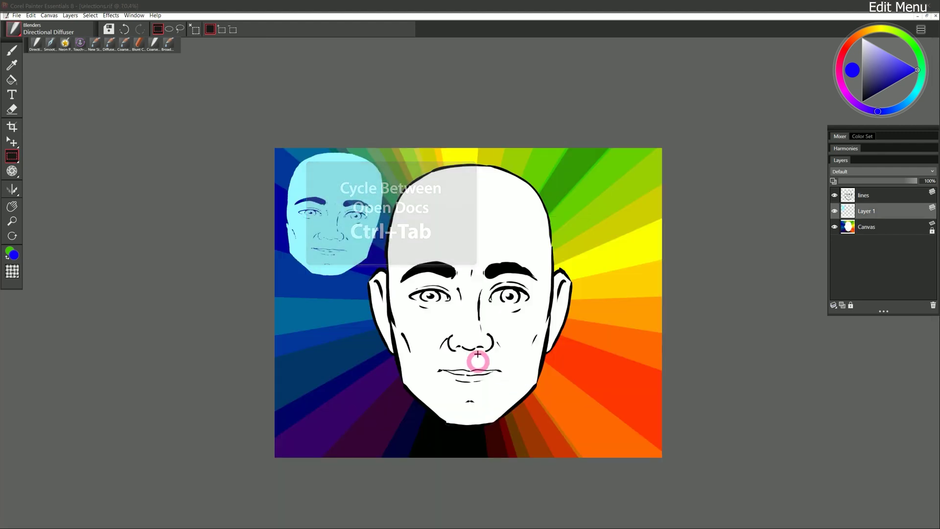
- Close selections.rif and Untitled-3 without saving their changes
left_click(16, 16)
left_click(41, 77)
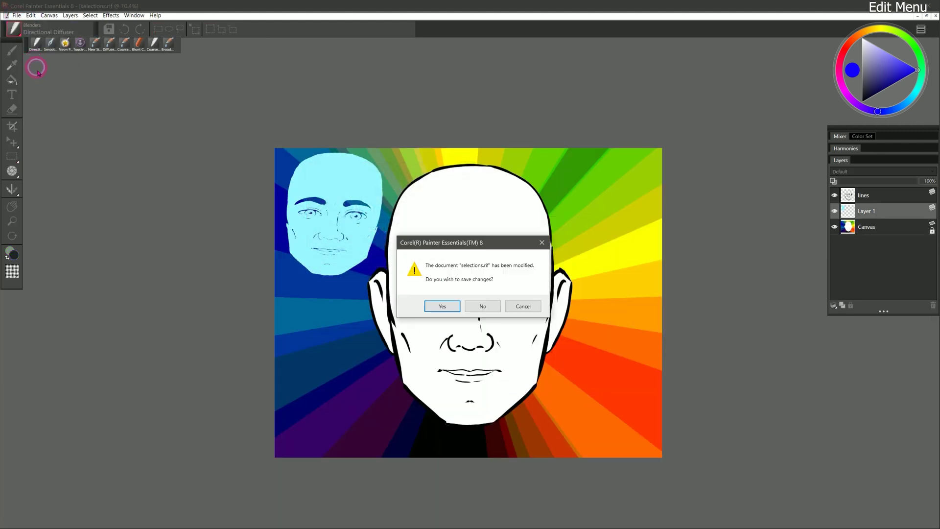
left_click(482, 306)
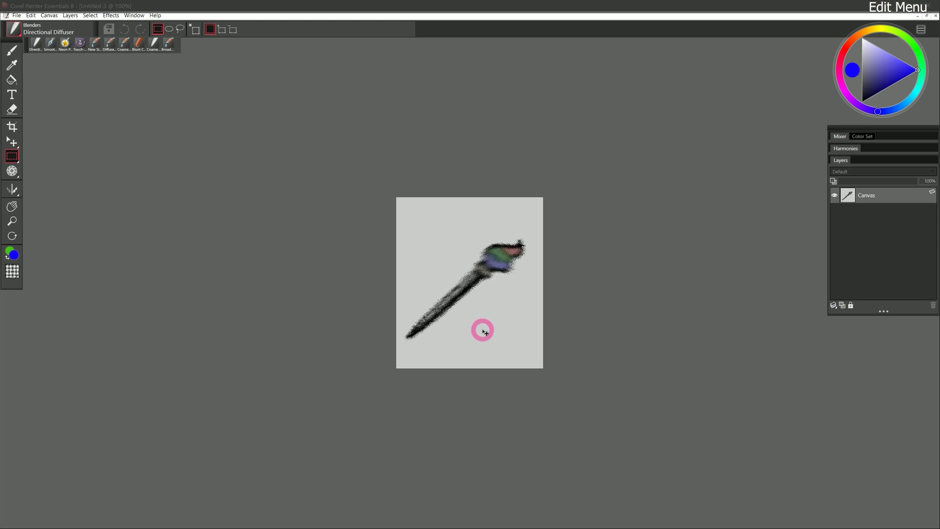
key("ctrl+w")
left_click(483, 306)
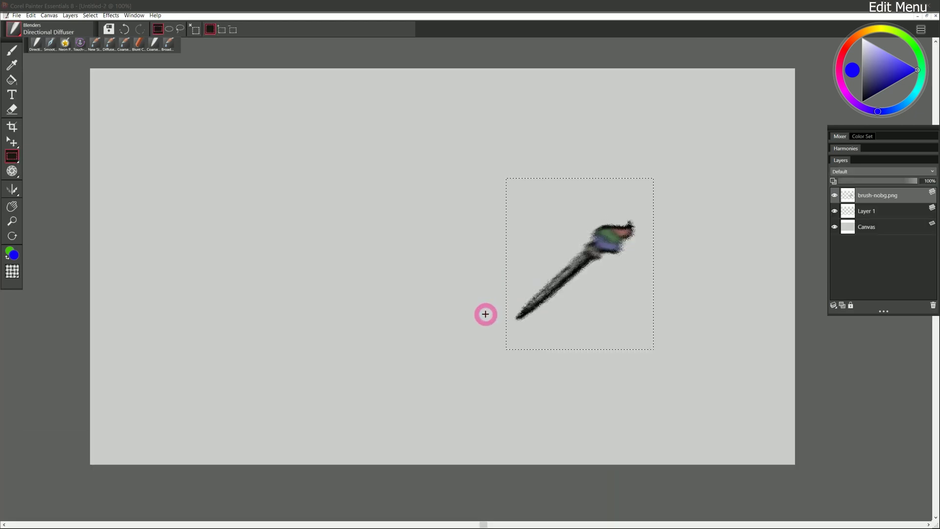
- Clear a rectangular box across the middle of the paintbrush stroke, then deselect
left_click(485, 315)
left_click(32, 17)
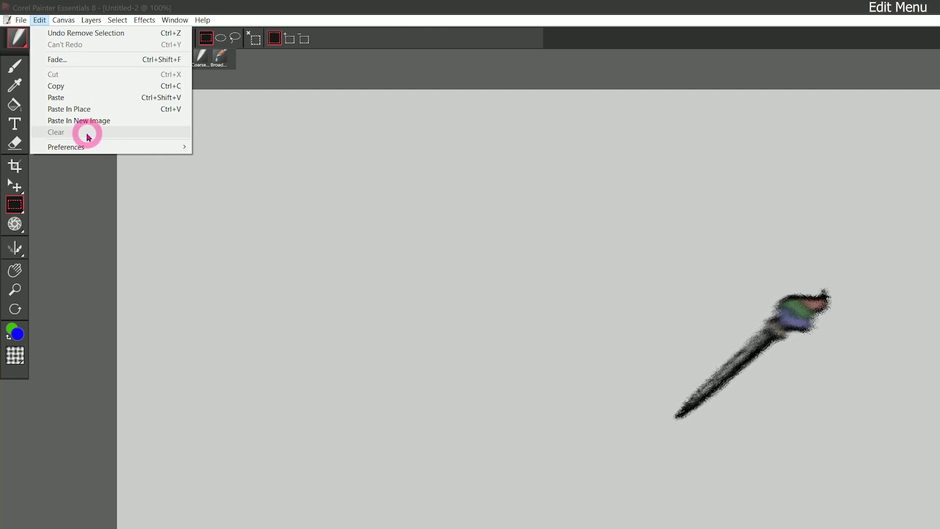
left_click(15, 204)
left_click_drag(676, 340, 782, 389)
left_click(40, 20)
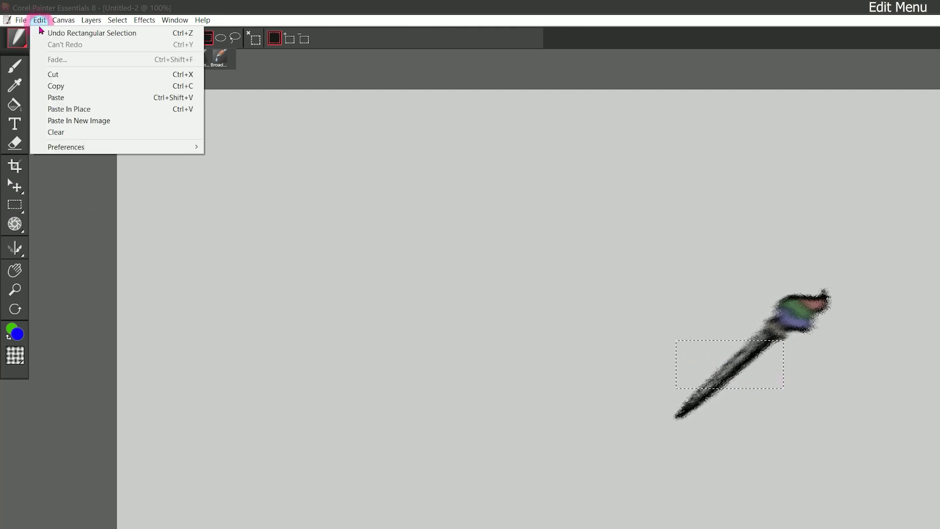
left_click(68, 132)
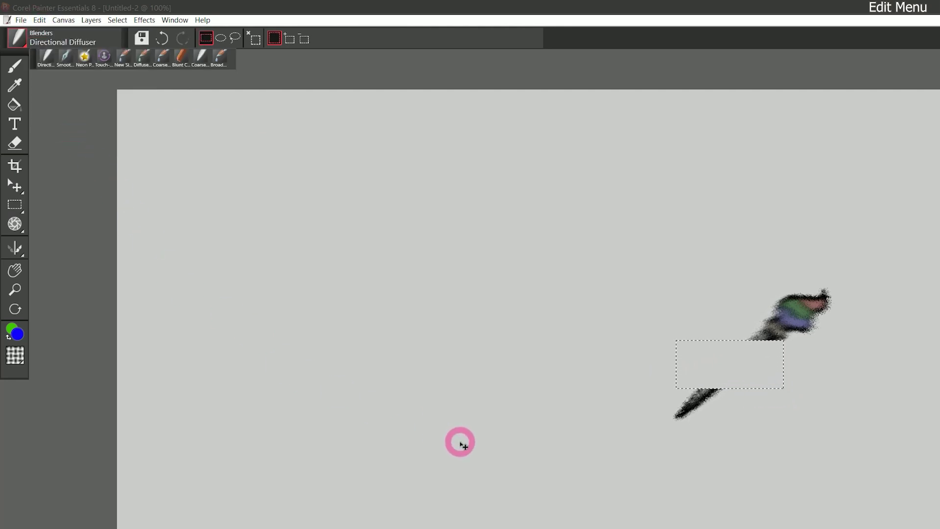
left_click(460, 443)
left_click(39, 19)
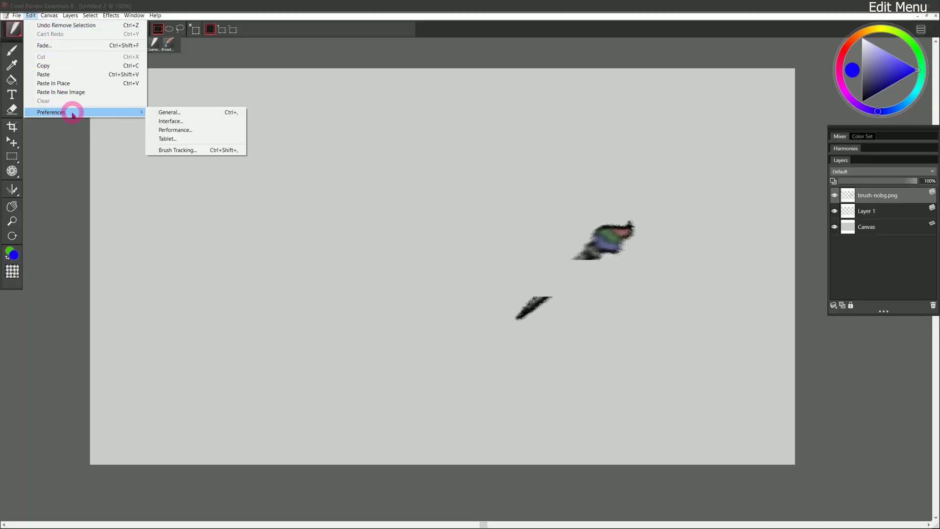
left_click(49, 15)
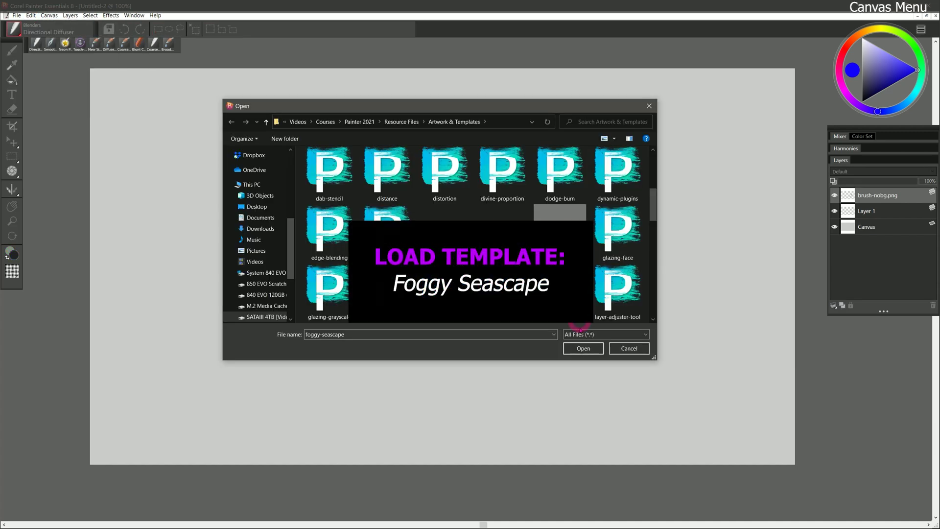
- Open foggy-seascape and resize the painting to 600 pixels wide
left_click(583, 348)
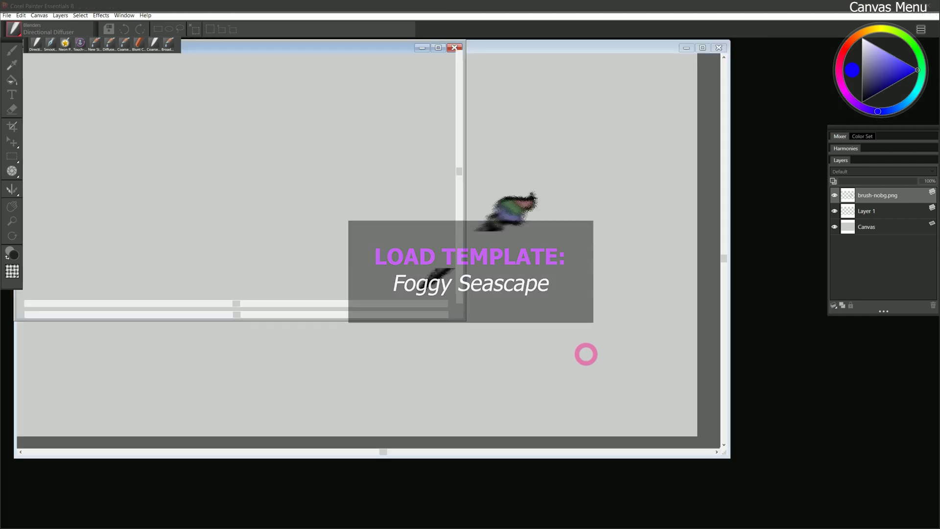
left_click(49, 16)
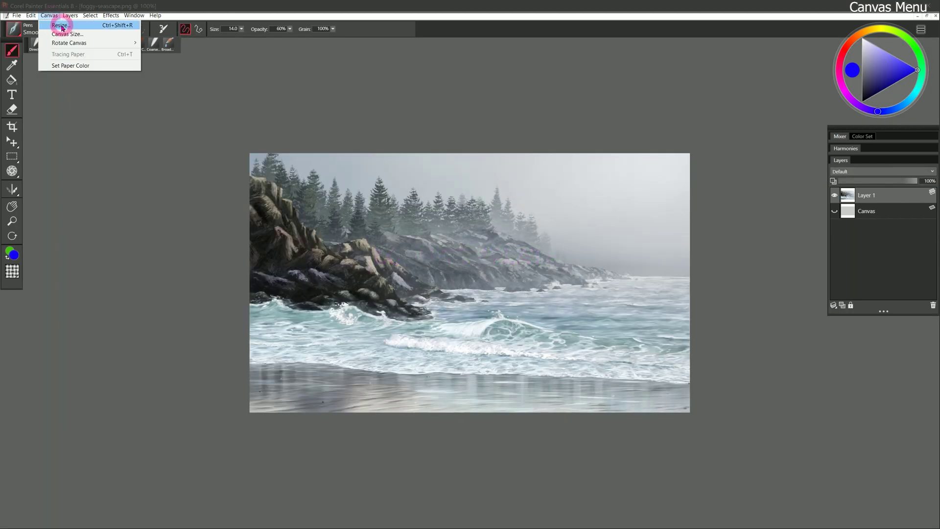
left_click(64, 28)
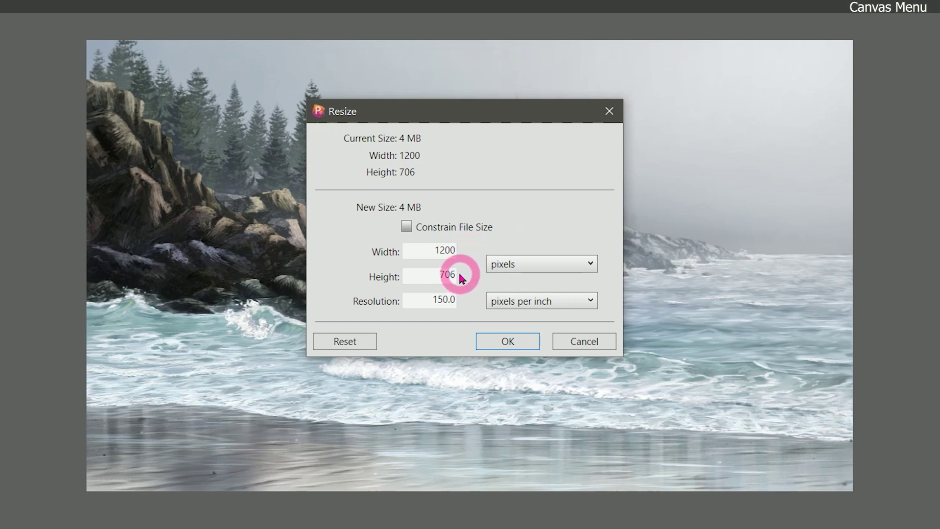
left_click_drag(433, 251, 471, 256)
type("600")
left_click(434, 277)
left_click(507, 341)
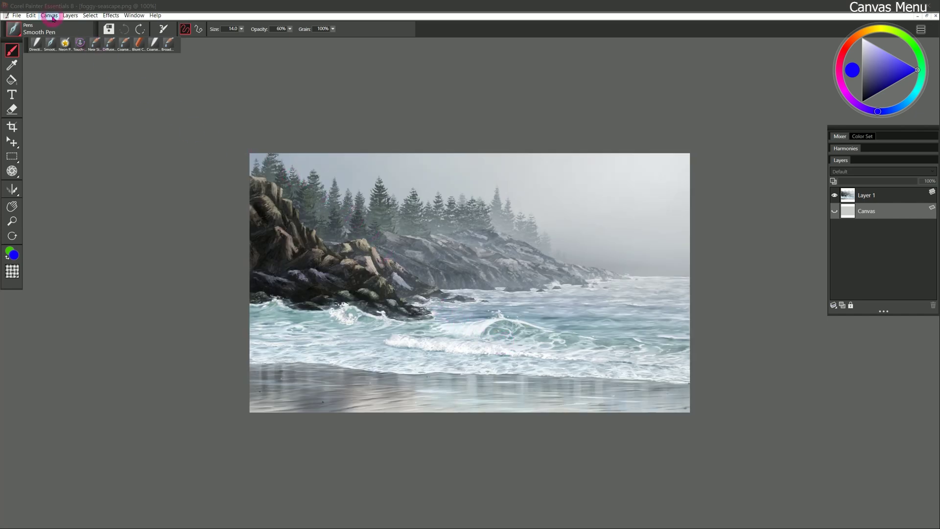
- Try resizing the painting to 2400 pixels wide, then undo the enlargement
left_click(50, 16)
left_click(57, 24)
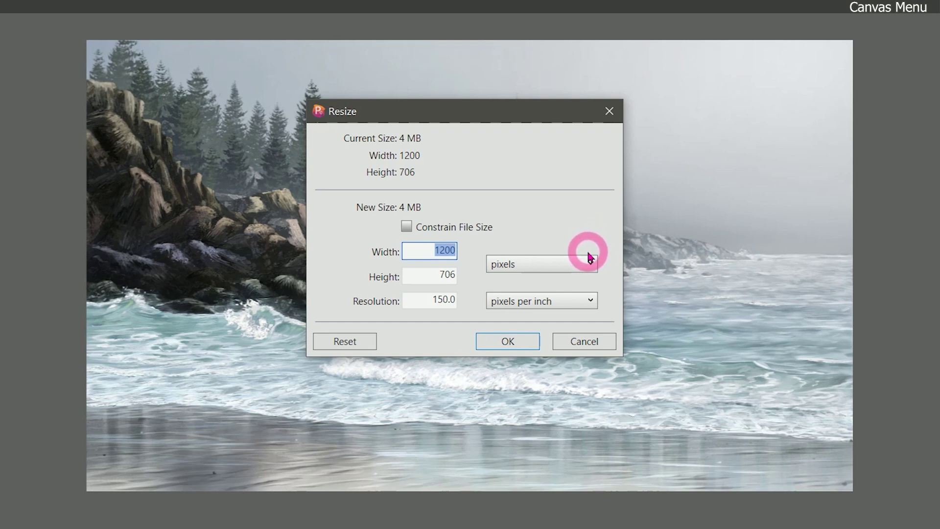
type("2400")
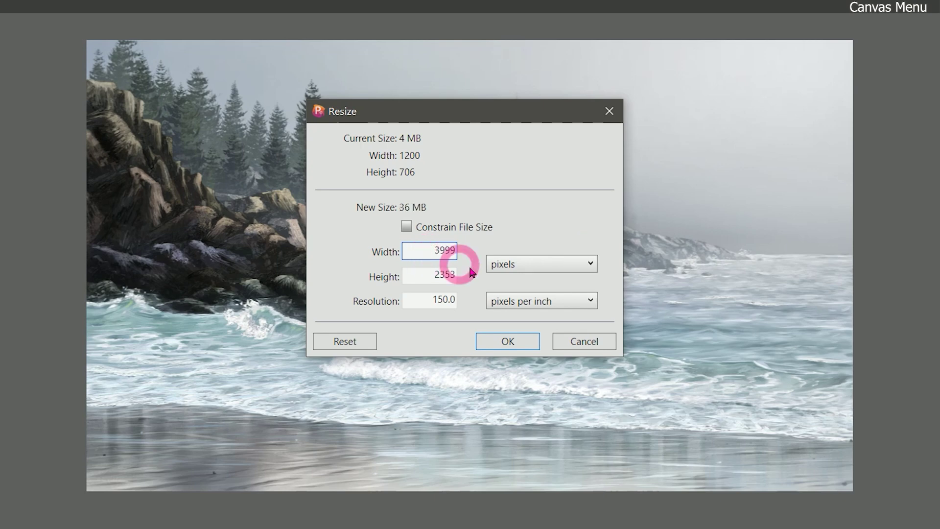
left_click(519, 341)
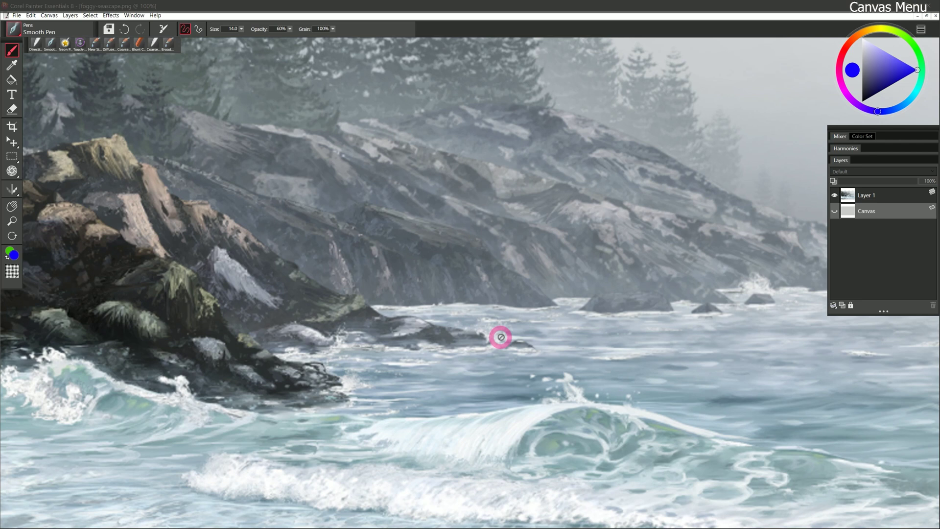
key("ctrl+z")
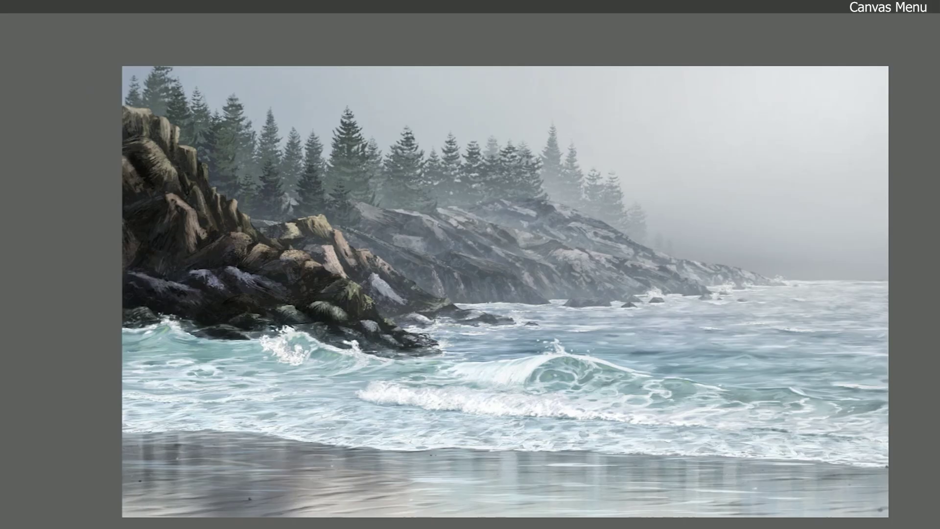
- Resize in inches with Constrain File Size on, setting width to 4 inches (300 ppi)
key("ctrl+alt+r")
left_click(568, 287)
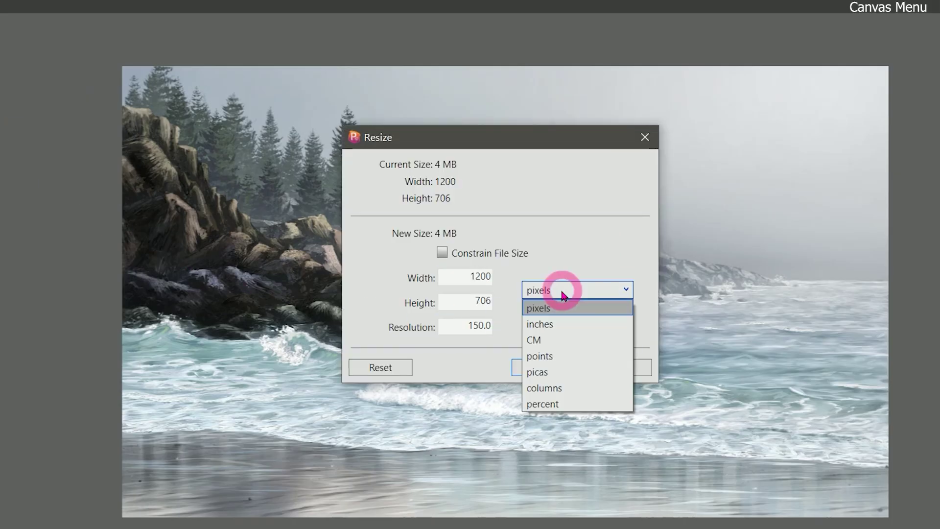
left_click(549, 321)
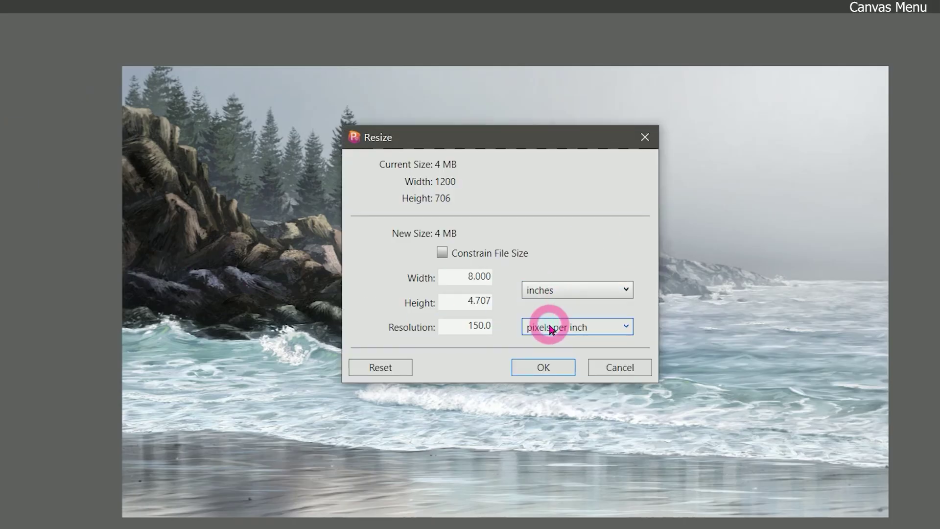
left_click(442, 252)
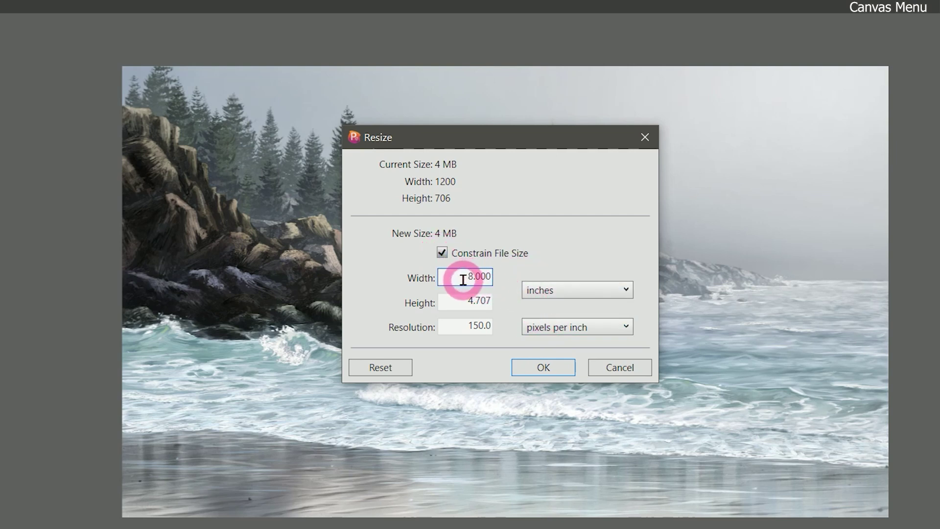
left_click_drag(461, 279, 489, 275)
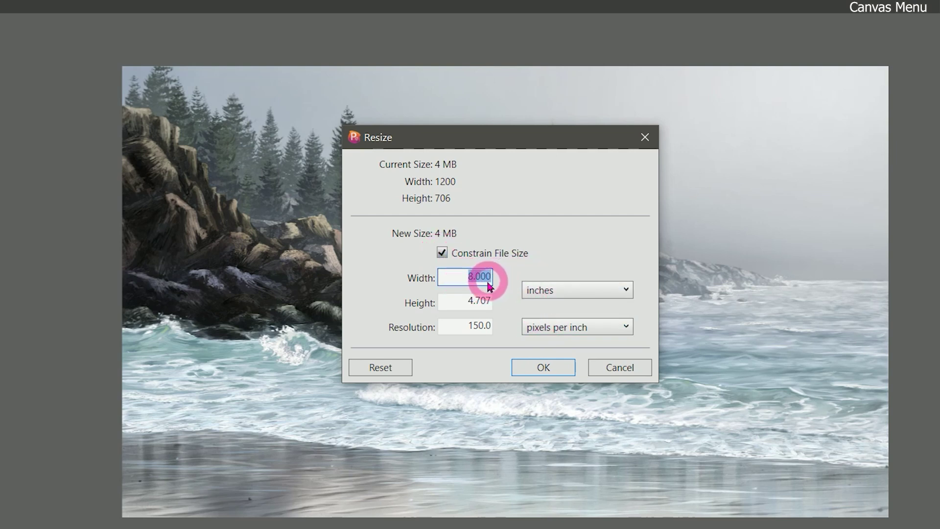
type("4")
left_click(463, 306)
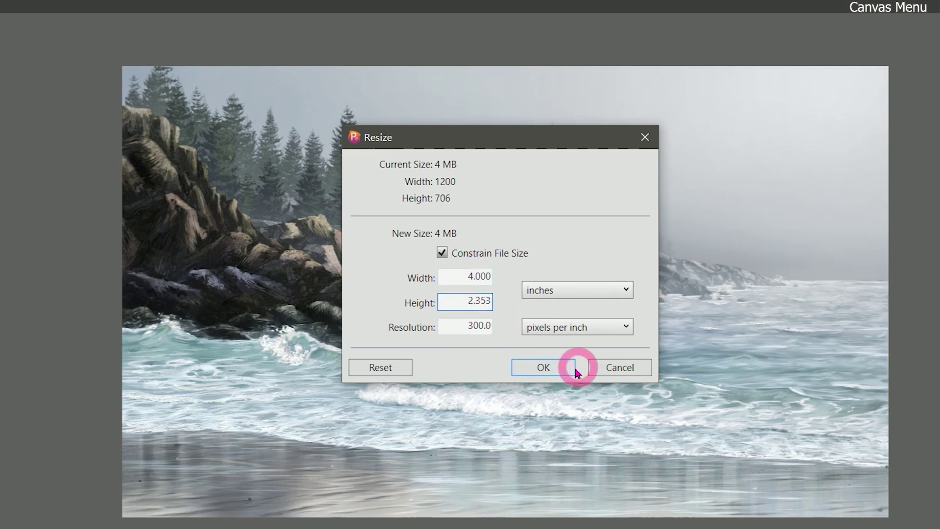
left_click(462, 327)
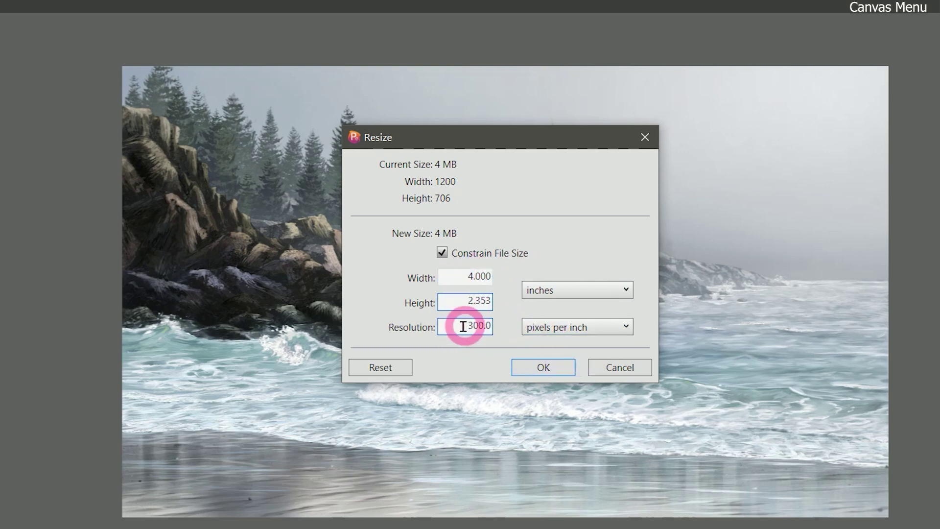
left_click(554, 366)
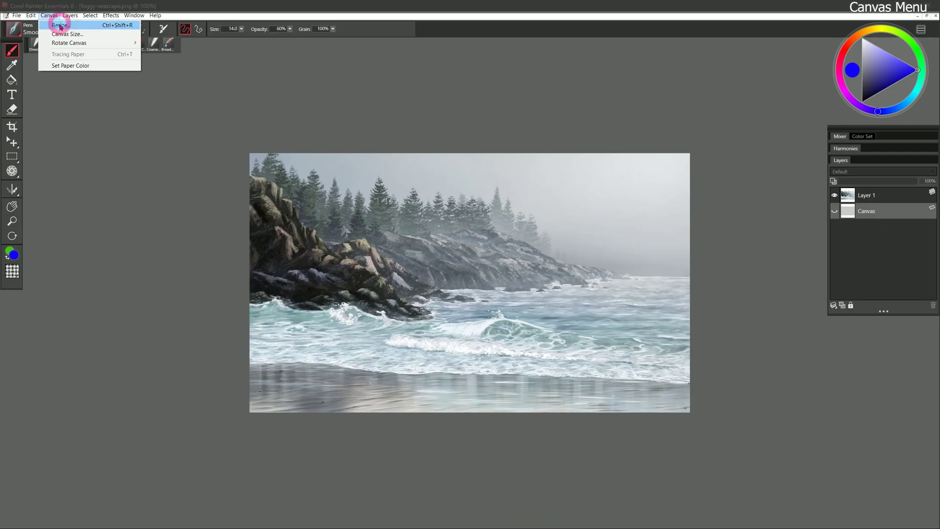
- Reopen Resize and set the width back to 8 inches at 150 ppi
left_click(60, 26)
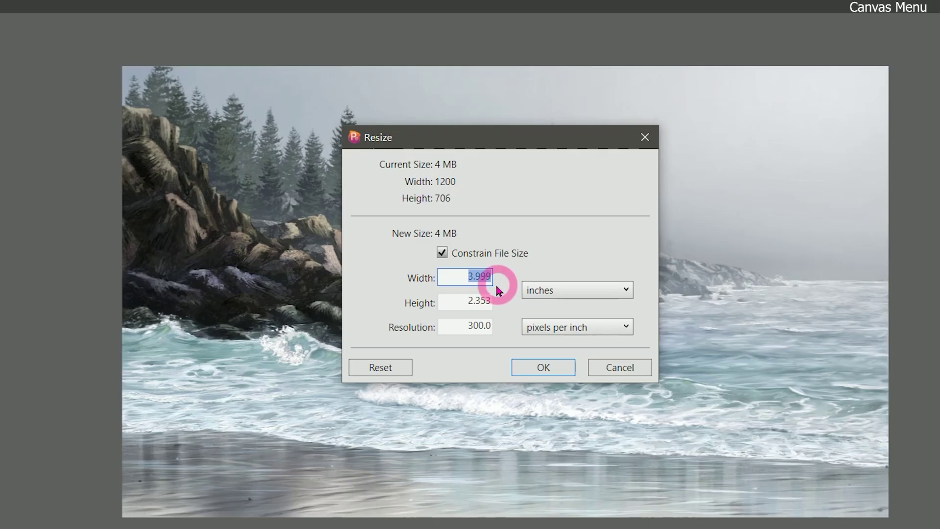
type("8")
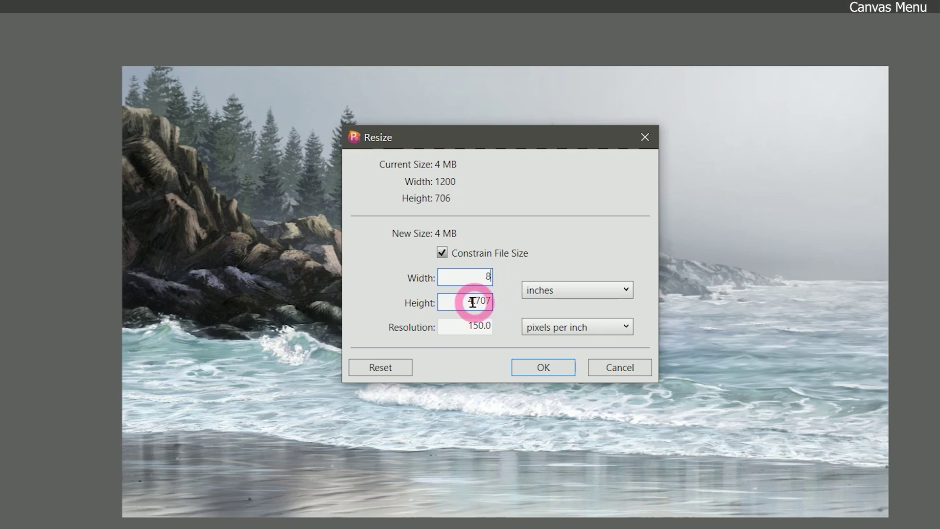
left_click(465, 301)
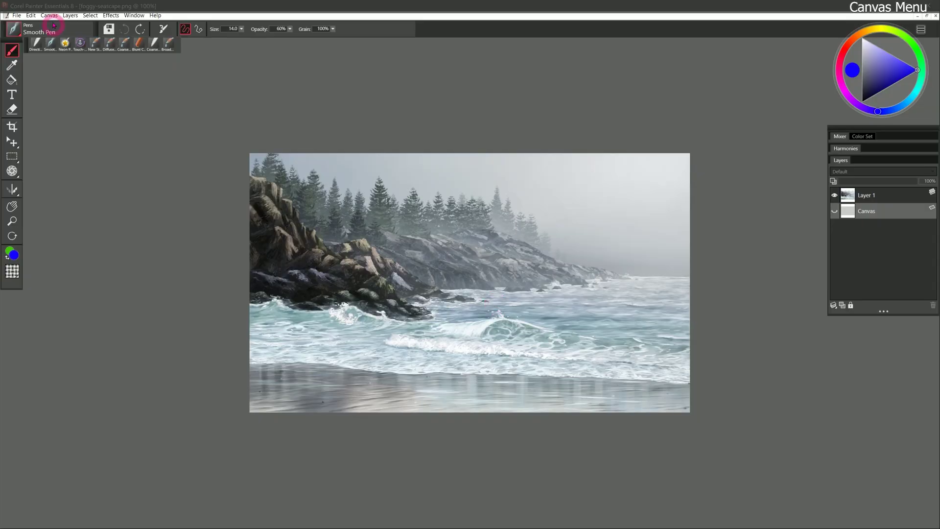
- Try adding 500 pixels of canvas above the image, view it, then undo it
left_click(49, 16)
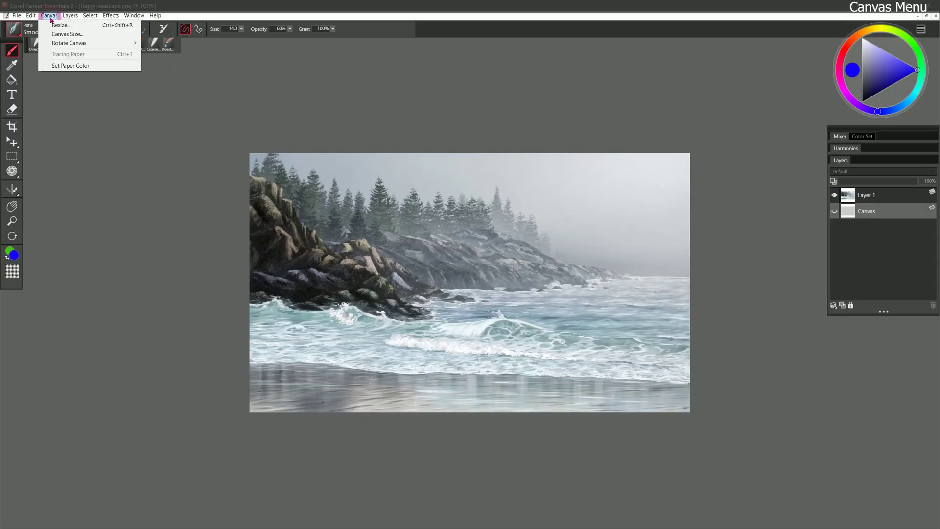
left_click(75, 35)
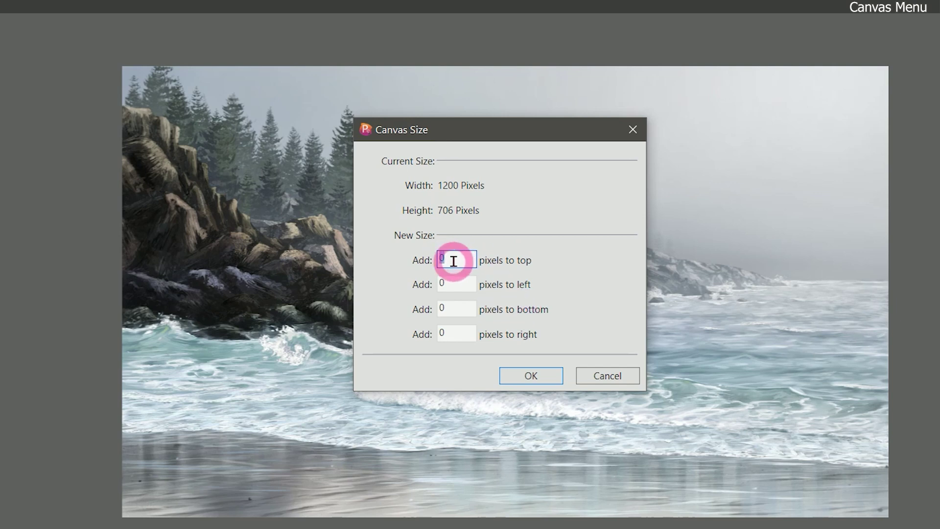
type("500")
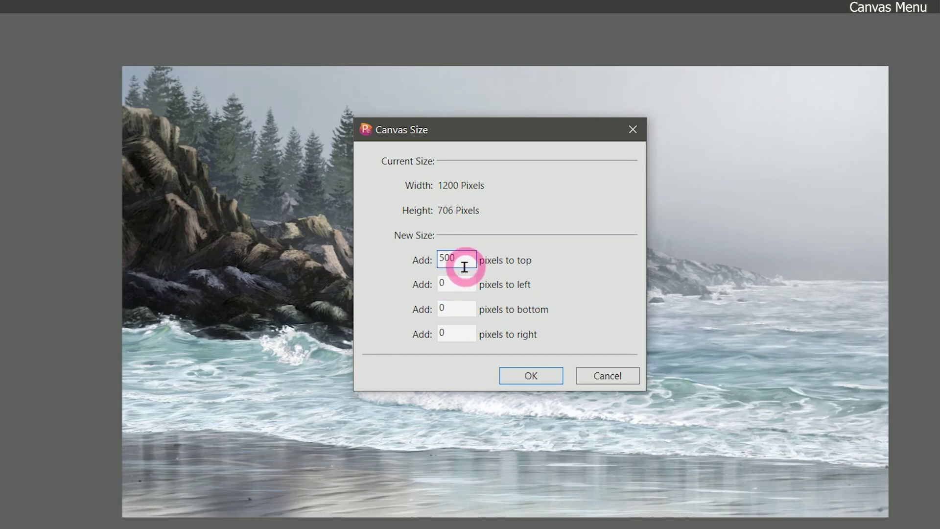
left_click(541, 374)
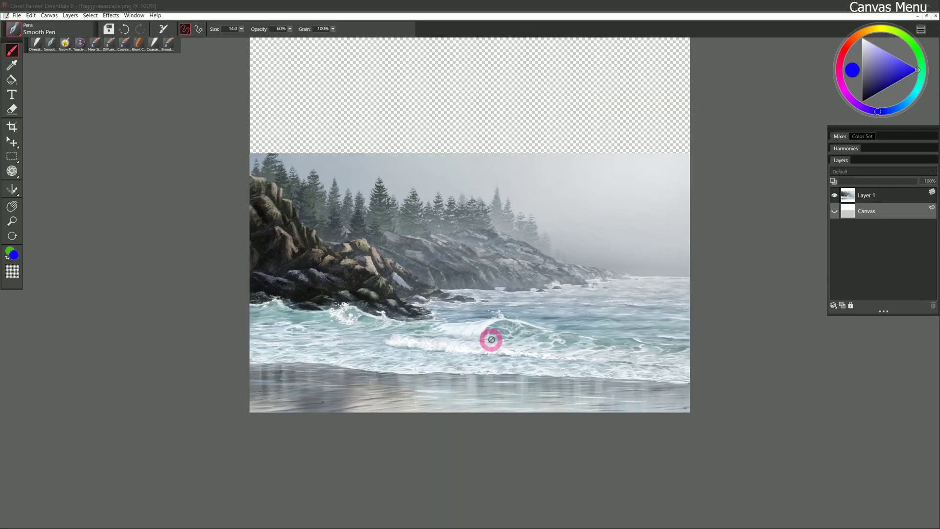
left_click_drag(484, 303, 506, 398)
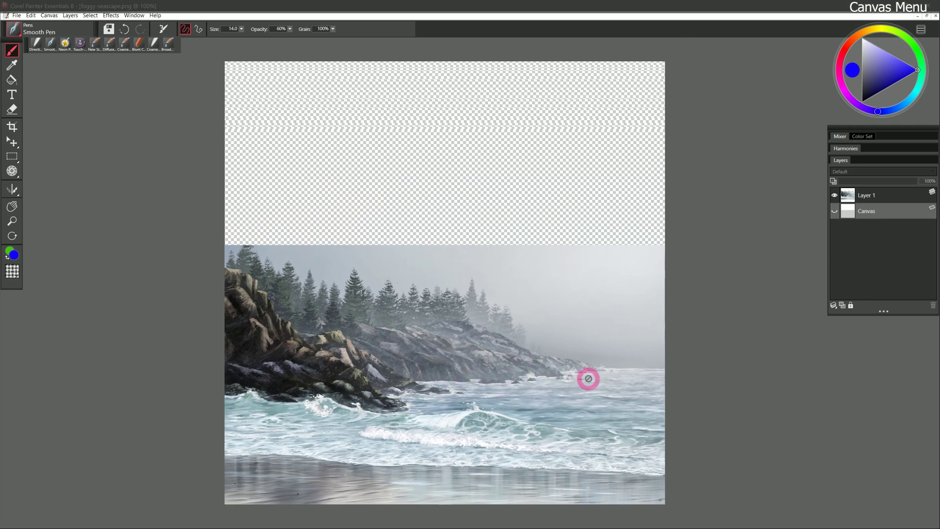
key("ctrl+z")
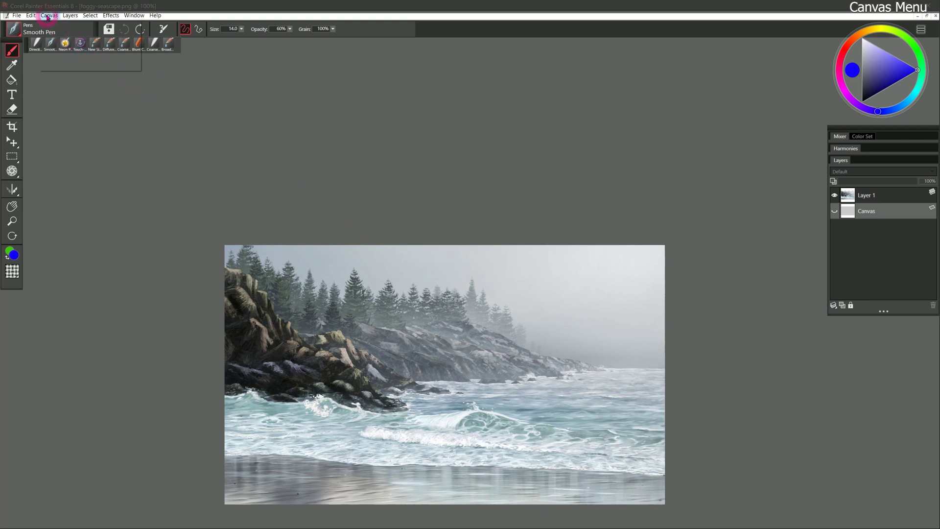
- Enlarge the canvas by 10 pixels on the top, left, bottom and right edges
left_click(48, 15)
left_click(67, 33)
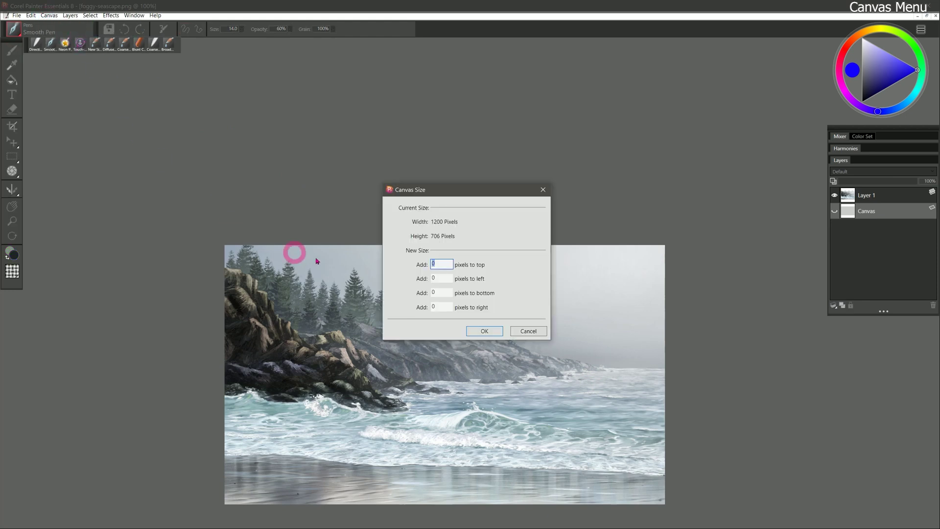
type("10")
left_click(447, 278)
type("10")
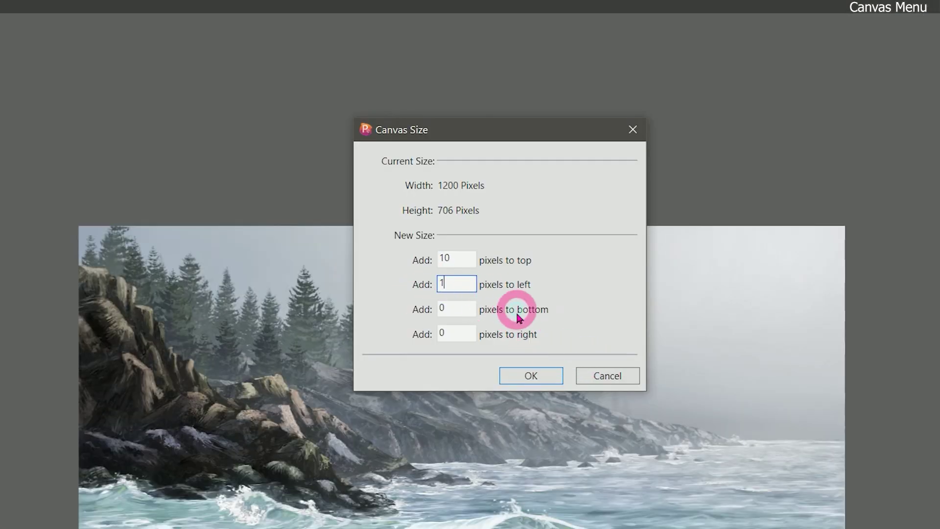
key("Tab")
type("10")
left_click(447, 336)
type("10")
left_click(541, 375)
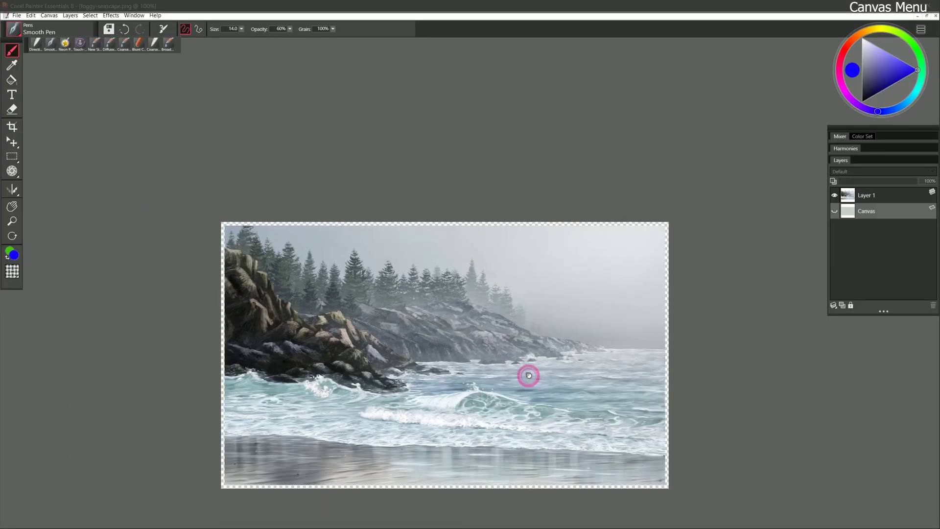
left_click(49, 15)
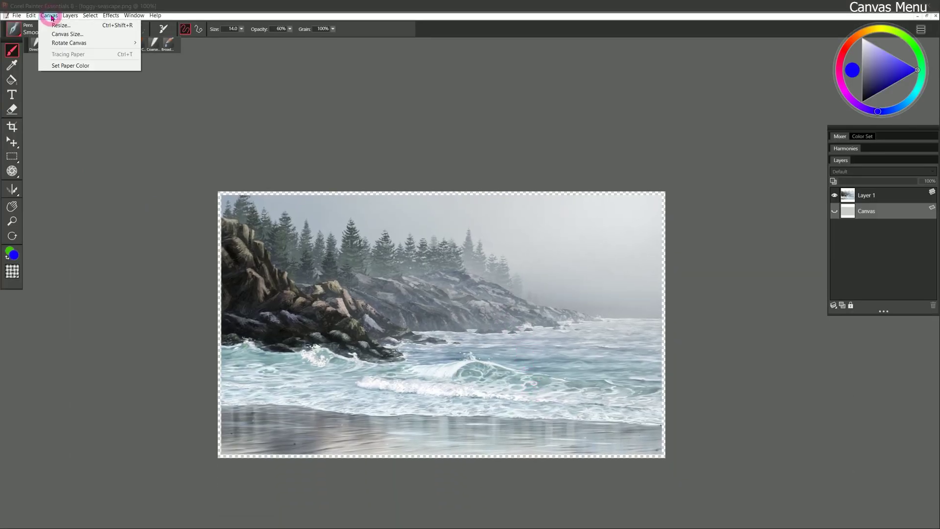
mouse_move(71, 46)
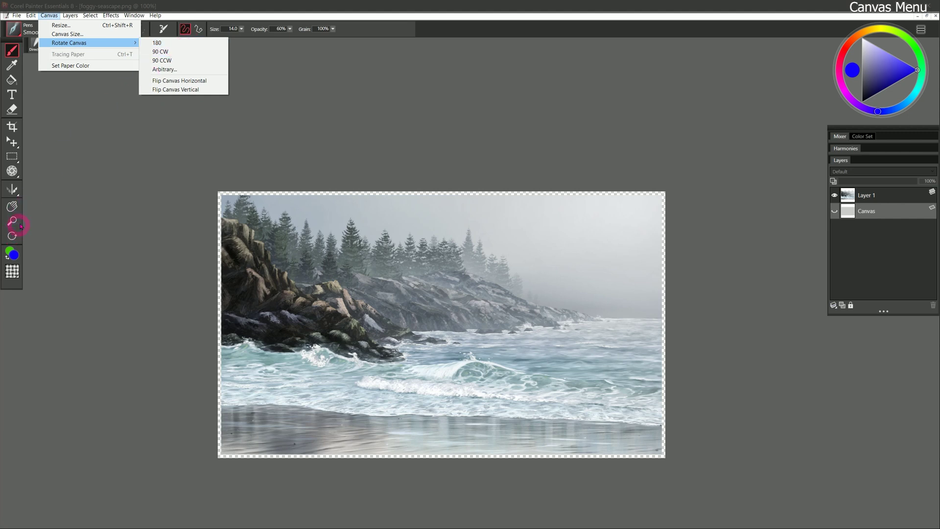
left_click(179, 43)
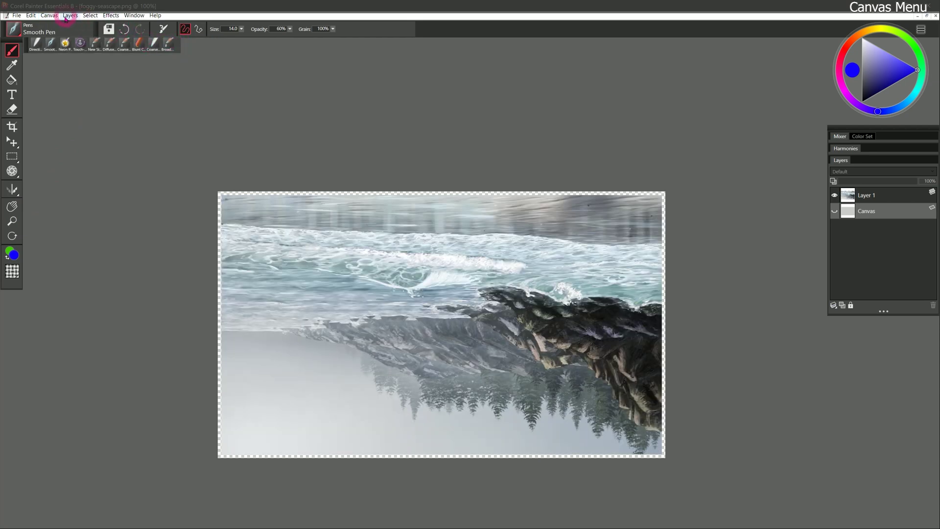
left_click(49, 15)
left_click(196, 53)
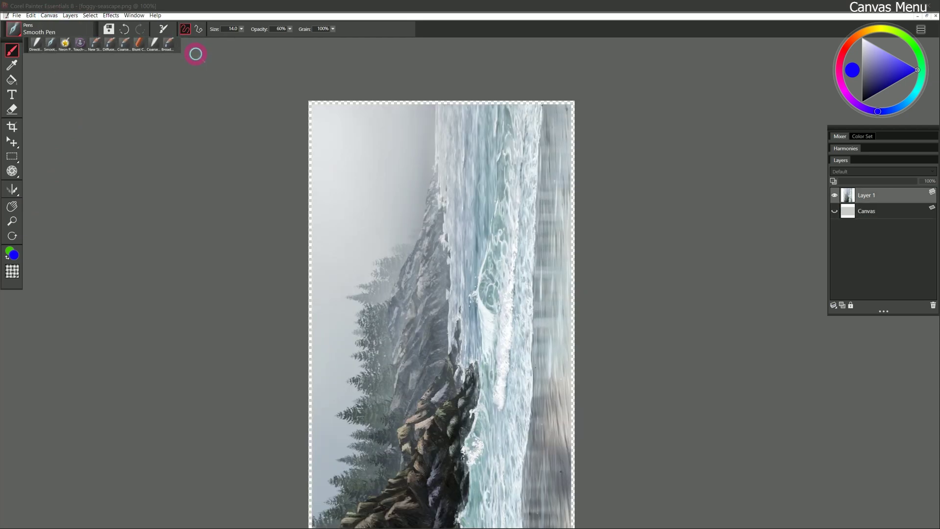
left_click(49, 15)
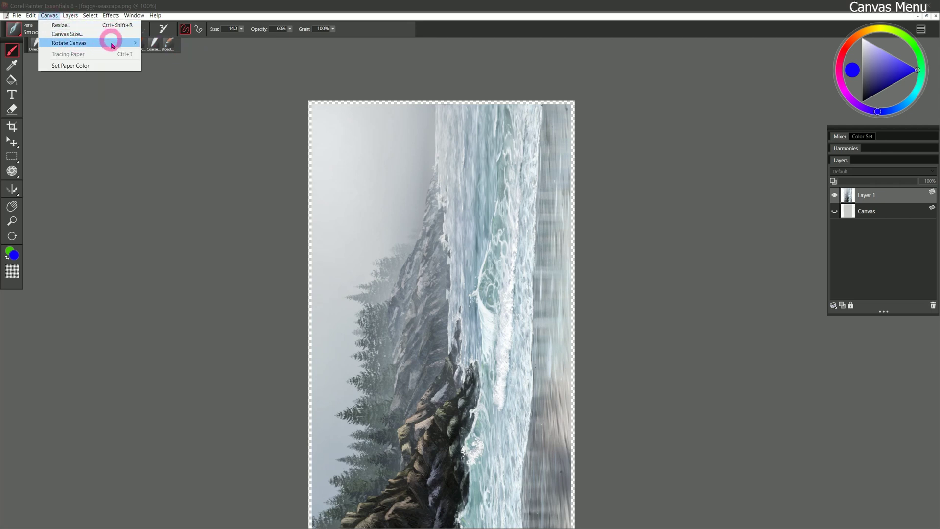
mouse_move(121, 47)
left_click(205, 70)
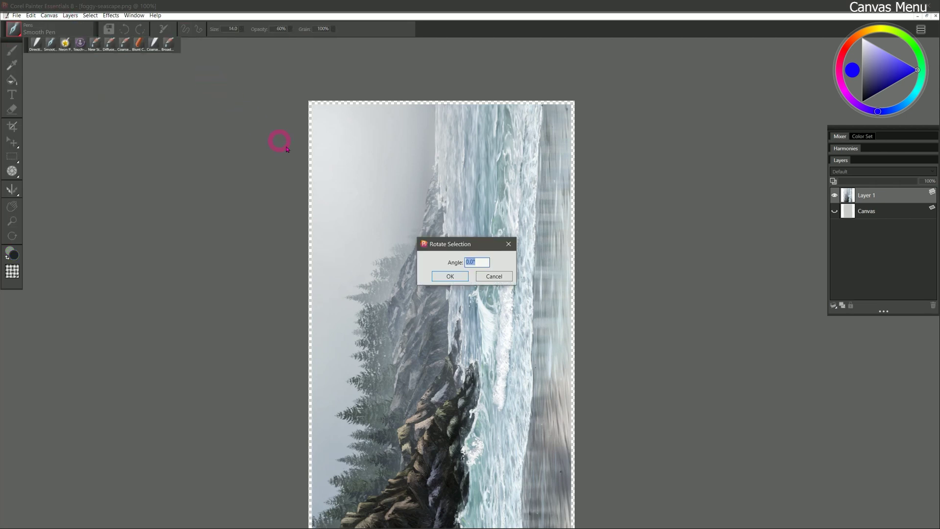
type("25")
left_click(460, 277)
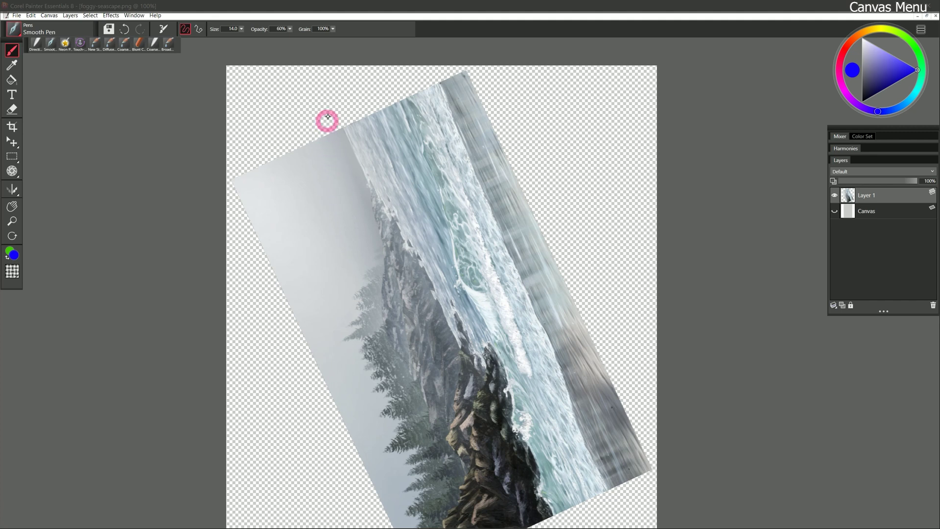
key("ctrl+z")
key("ctrl+y")
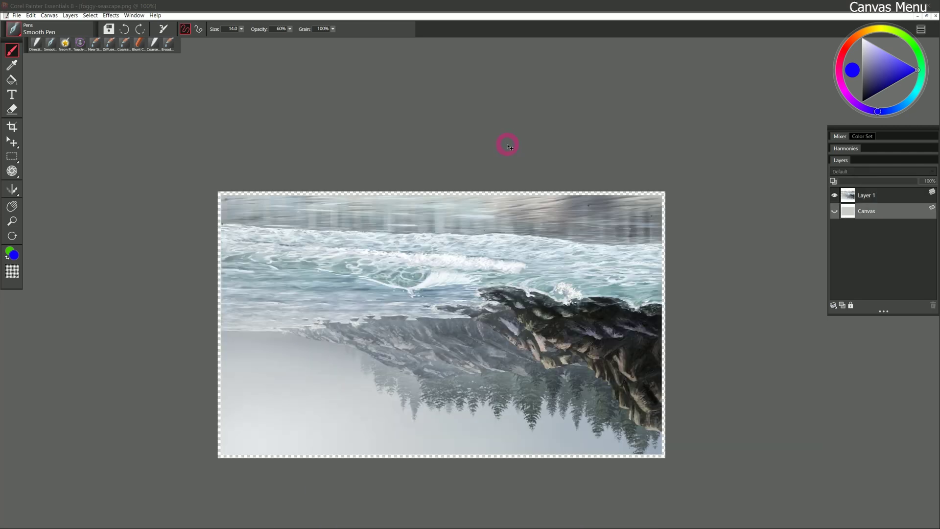
key("ctrl+y")
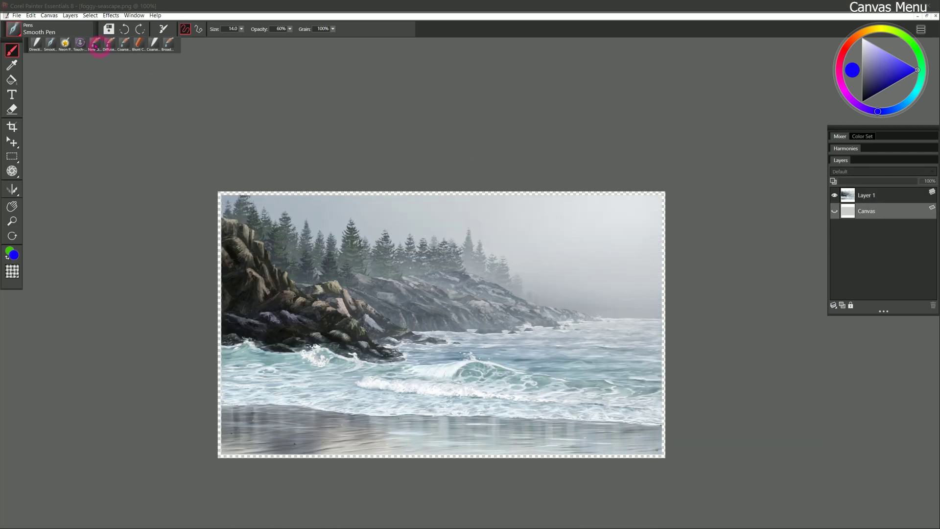
- Flip the seascape canvas horizontally and then vertically
left_click(49, 15)
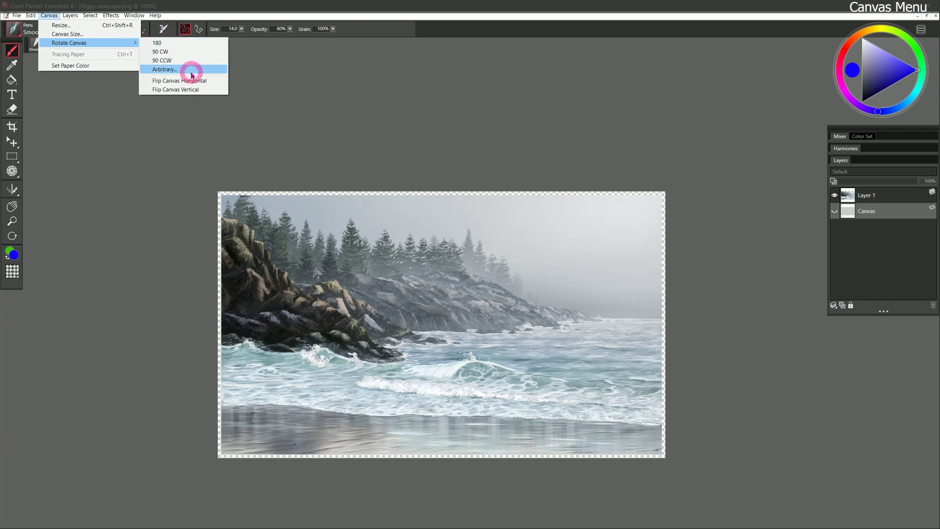
left_click(195, 80)
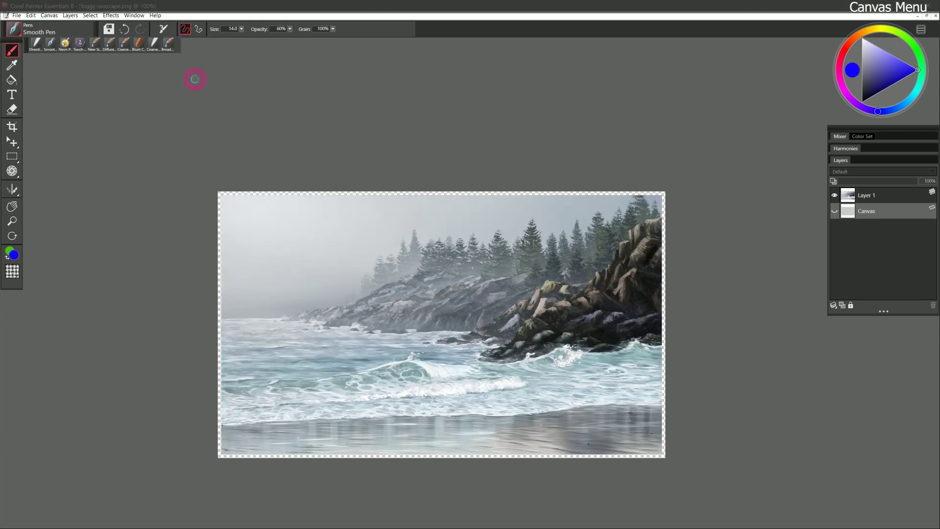
left_click(51, 17)
mouse_move(88, 43)
left_click(182, 88)
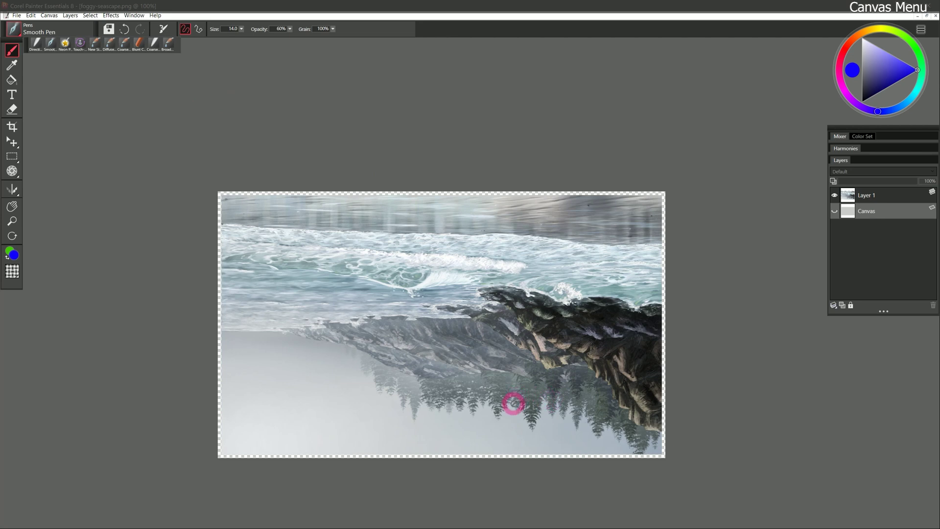
- Revert the painting to its last saved version, discarding the changes
left_click(48, 16)
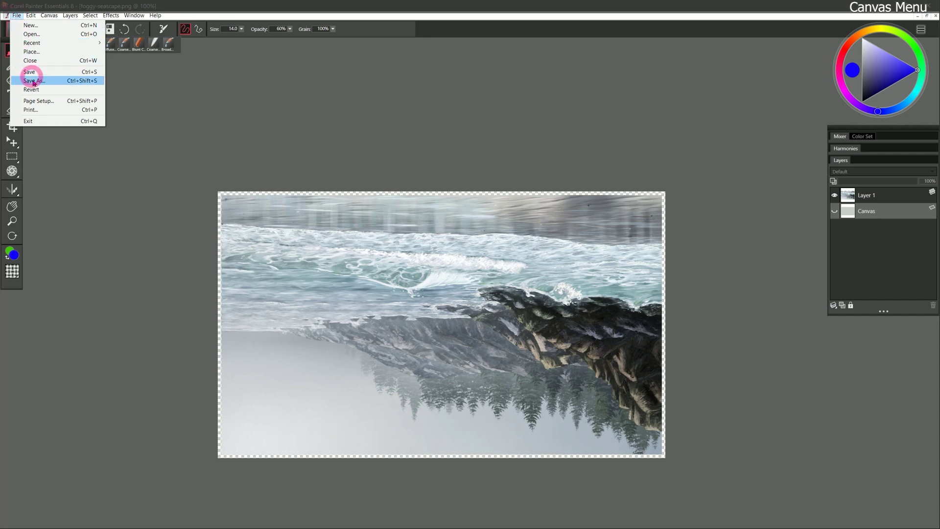
left_click(32, 89)
left_click(489, 299)
left_click(49, 15)
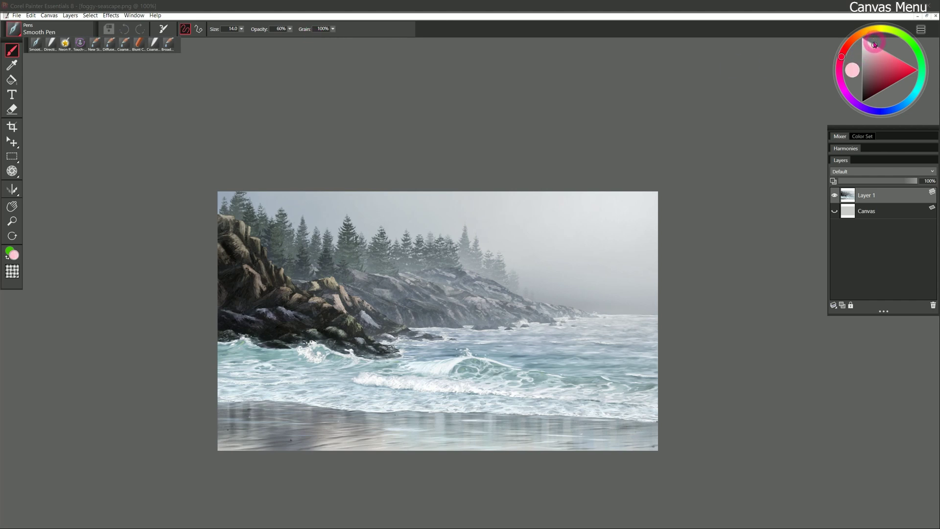
- Make the current pink the paper colour, hide Layer 1 and show the Canvas layer
left_click(49, 15)
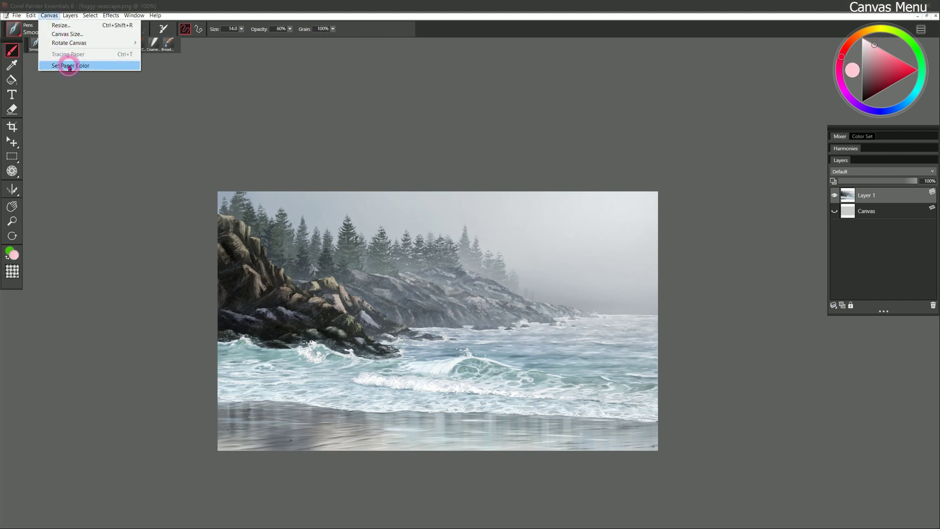
left_click(68, 66)
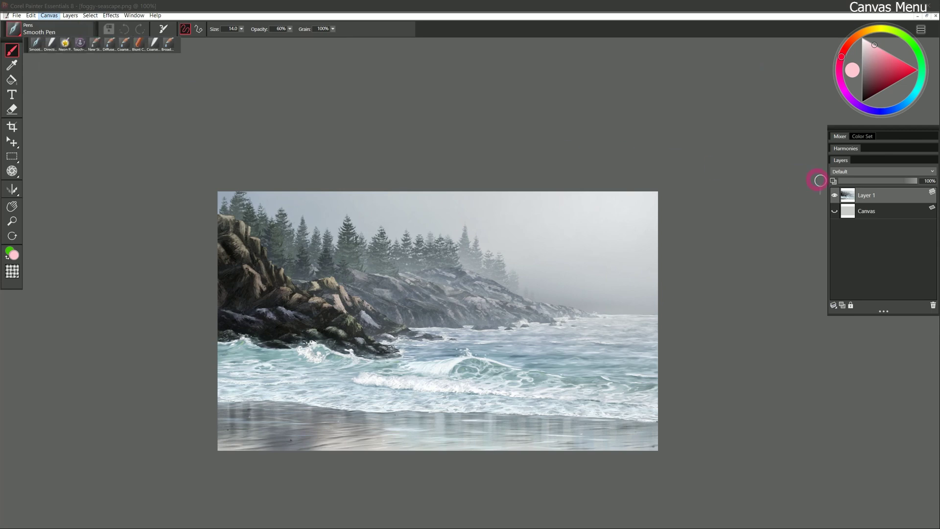
left_click(834, 195)
left_click(834, 213)
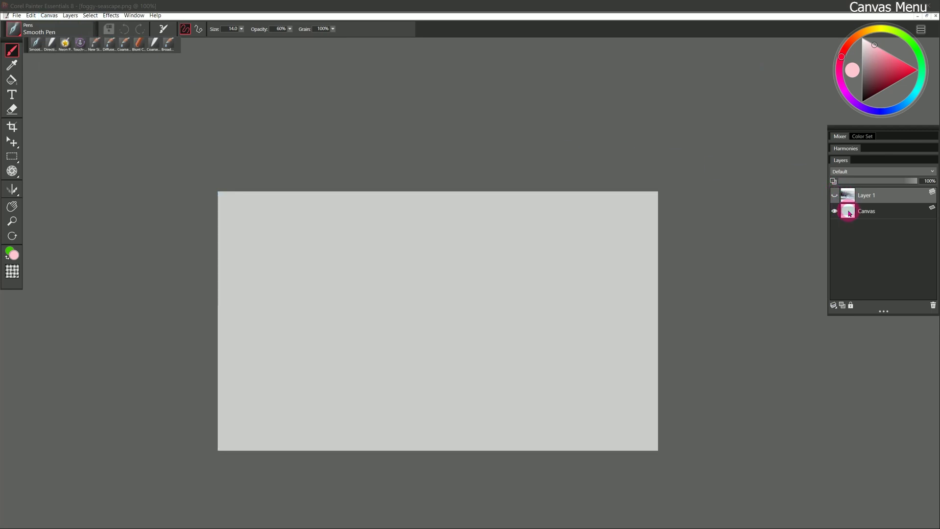
- Paint a pink zigzag on the Canvas layer, then clear it to the pink paper colour
left_click(850, 214)
mouse_move(331, 316)
left_mouse_down()
mouse_move(432, 279)
mouse_move(498, 349)
left_mouse_up()
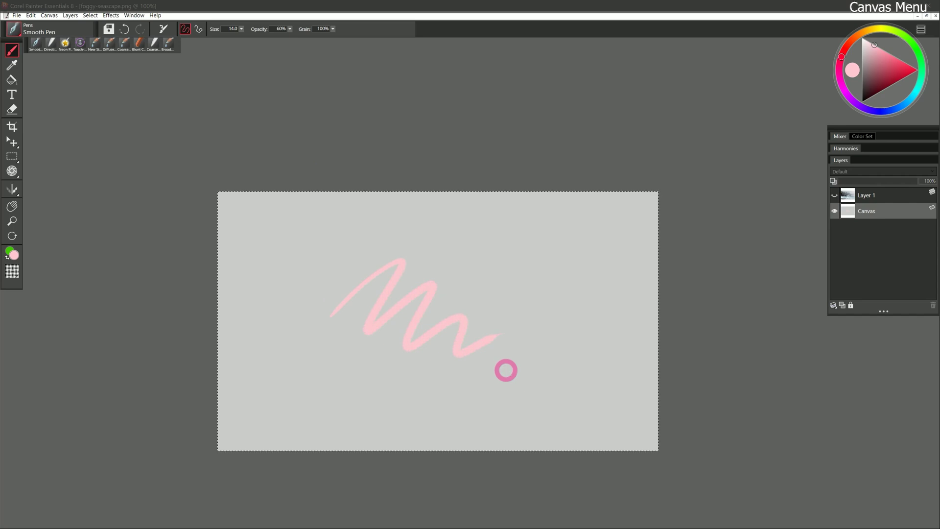
key("ctrl+f")
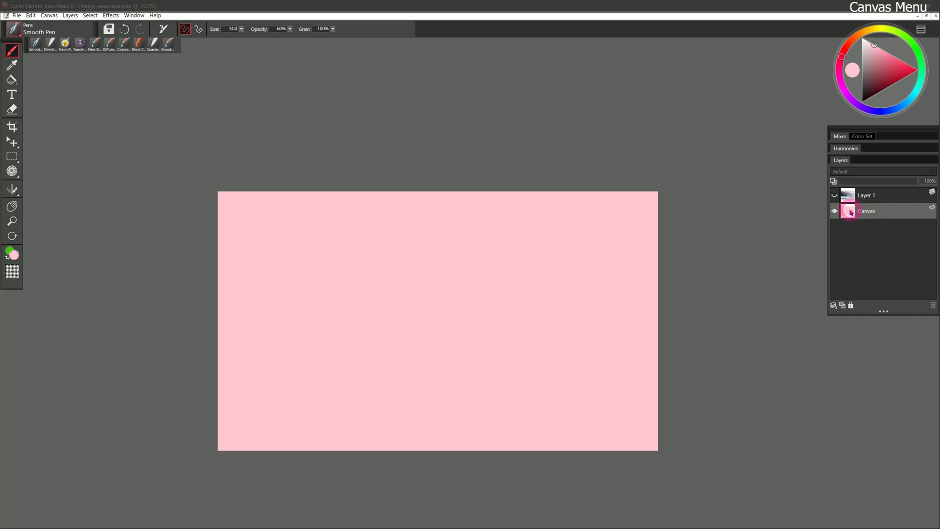
- Start a new image and look at its canvas background colour choice
left_click(17, 15)
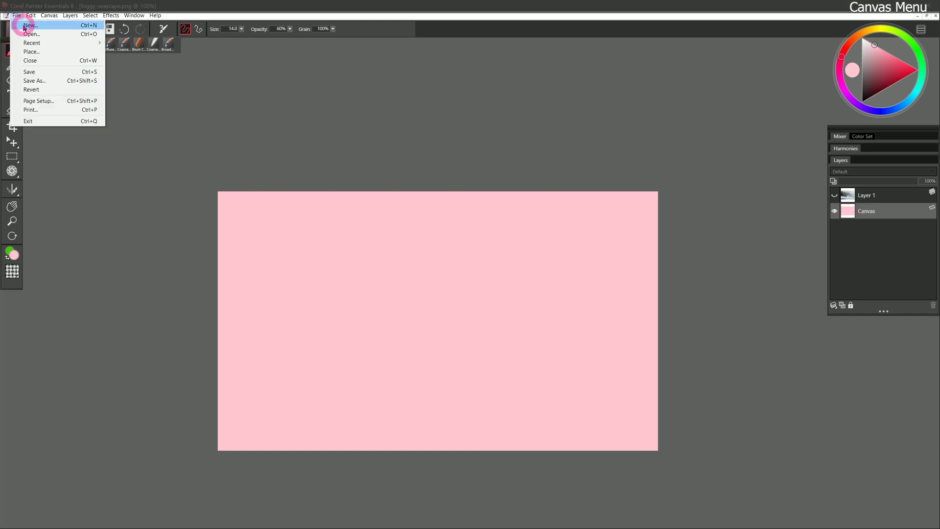
left_click(25, 25)
left_click(443, 314)
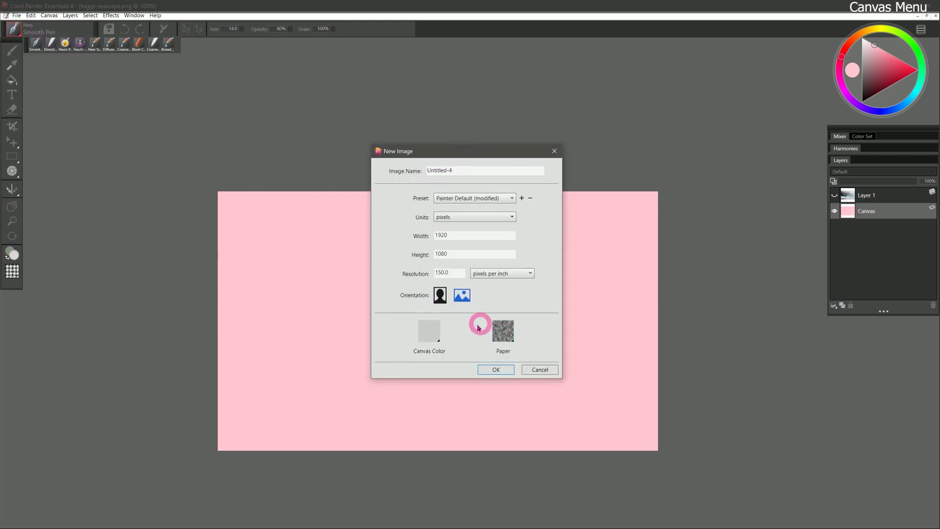
left_click(431, 332)
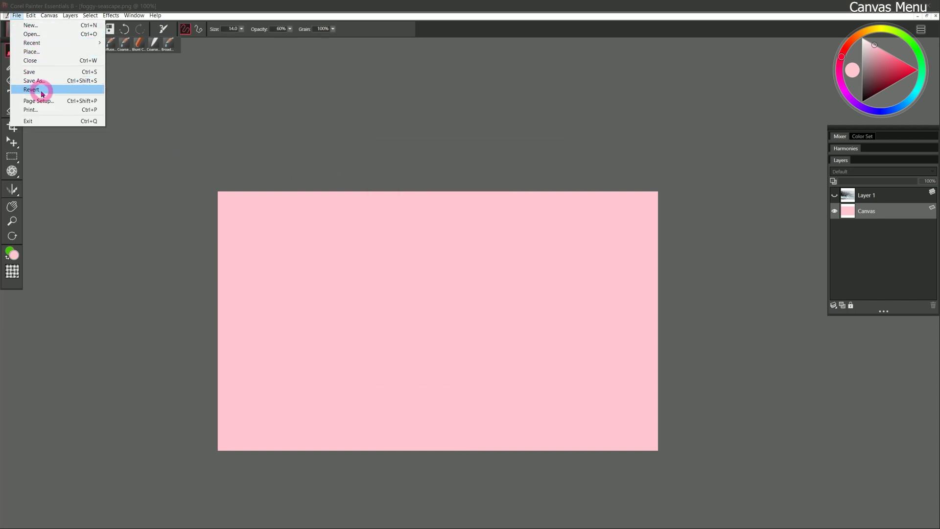
- Revert the document to its last saved seascape version
left_click(42, 93)
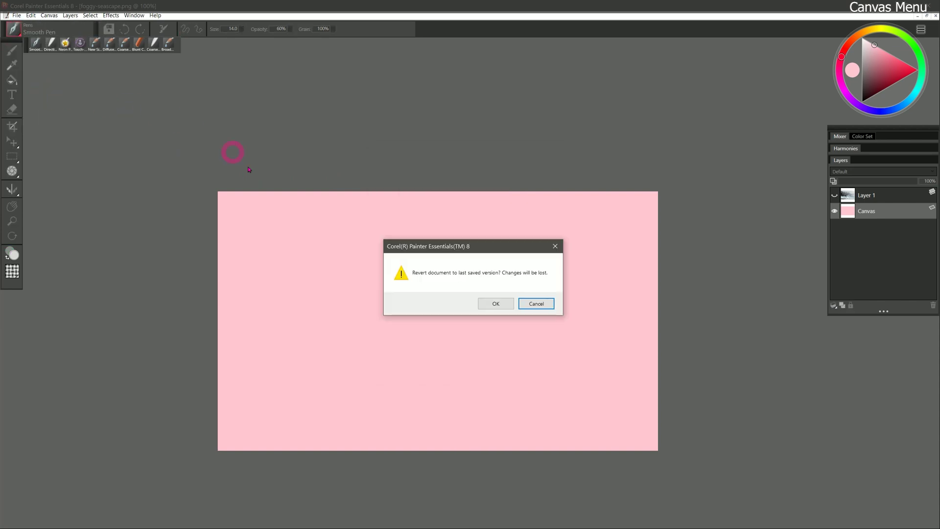
left_click(496, 304)
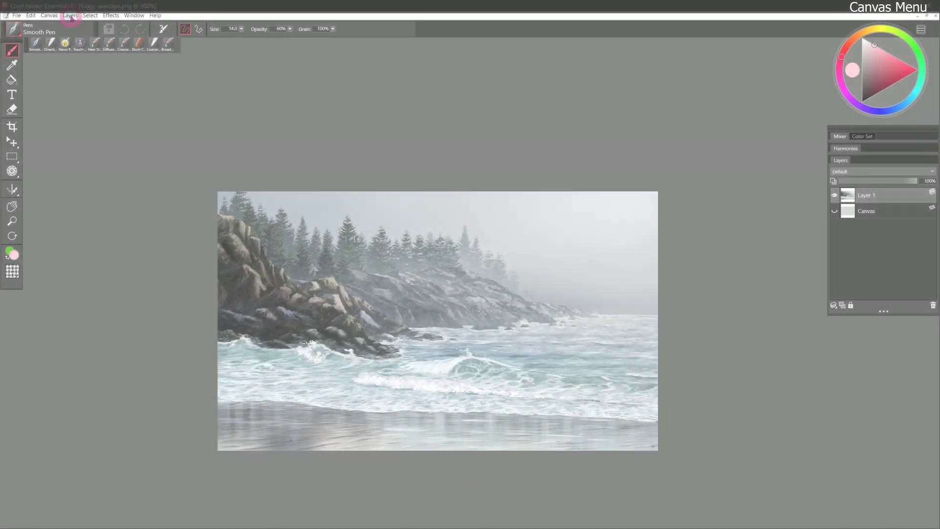
left_click(70, 16)
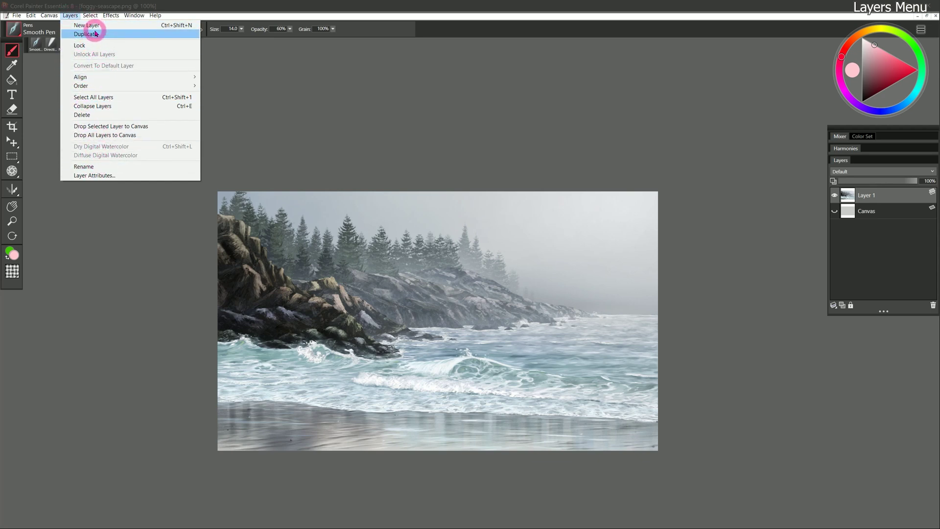
mouse_move(95, 19)
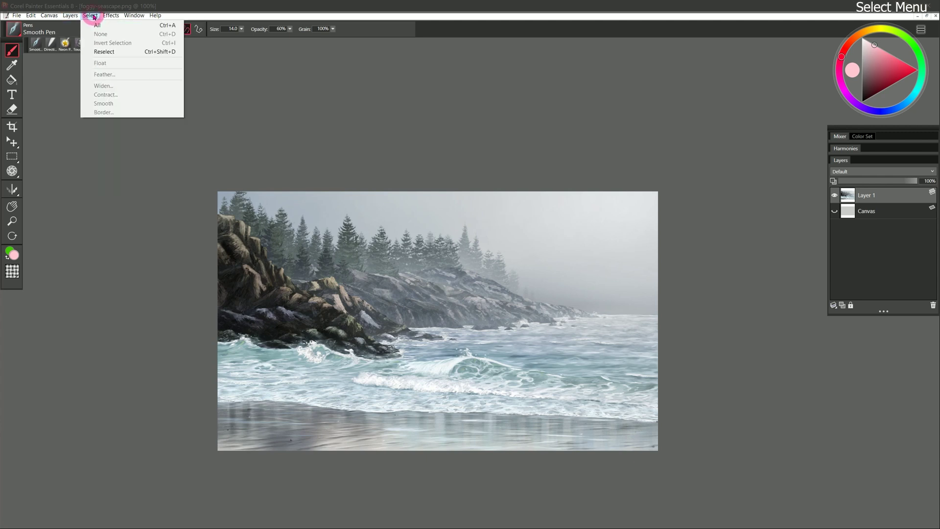
left_click(133, 28)
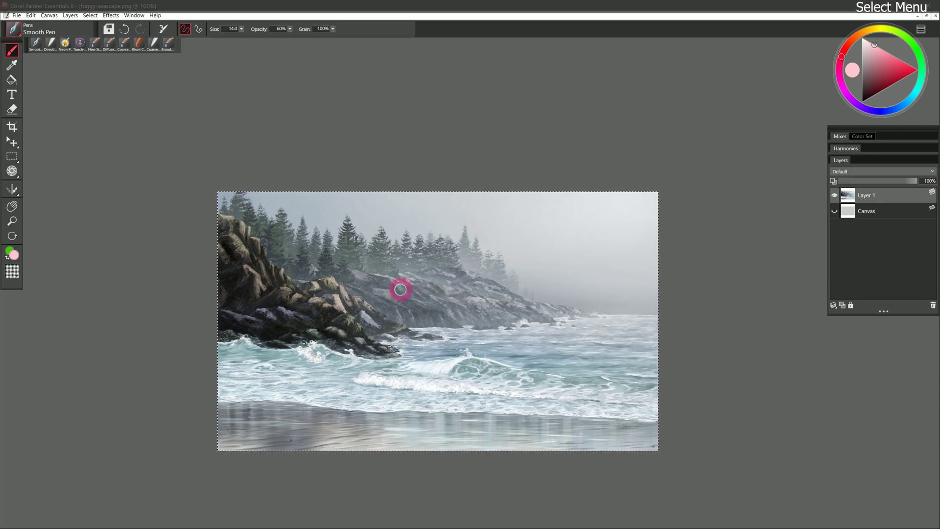
left_click(91, 16)
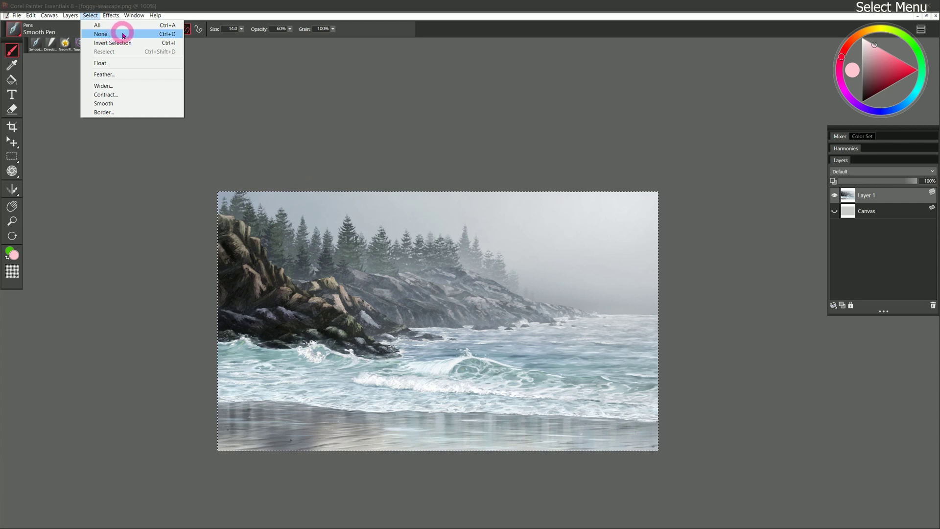
- Fill a rectangular selection in the middle of the seascape with black on a new layer
left_click(170, 36)
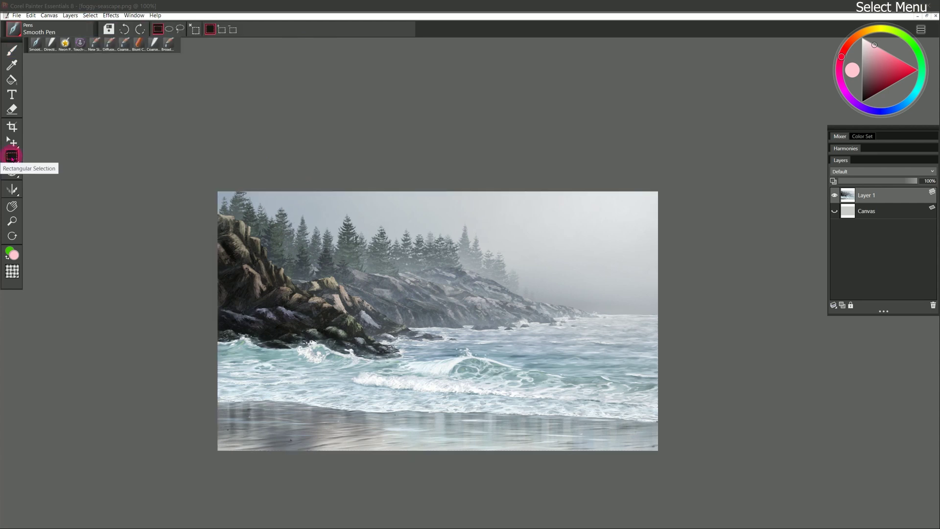
left_click(12, 156)
left_click_drag(343, 262, 551, 359)
left_click(840, 305)
left_click_drag(866, 86, 862, 101)
key("ctrl+f")
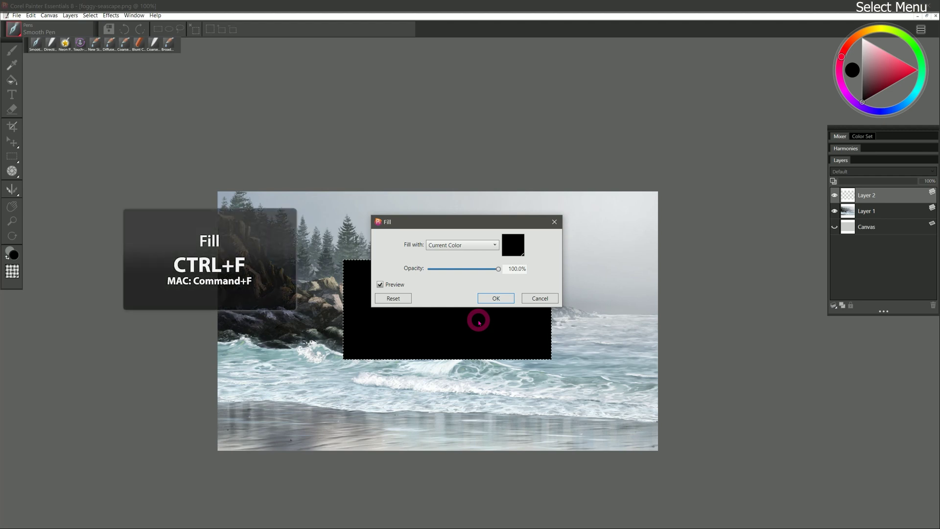
key("Return")
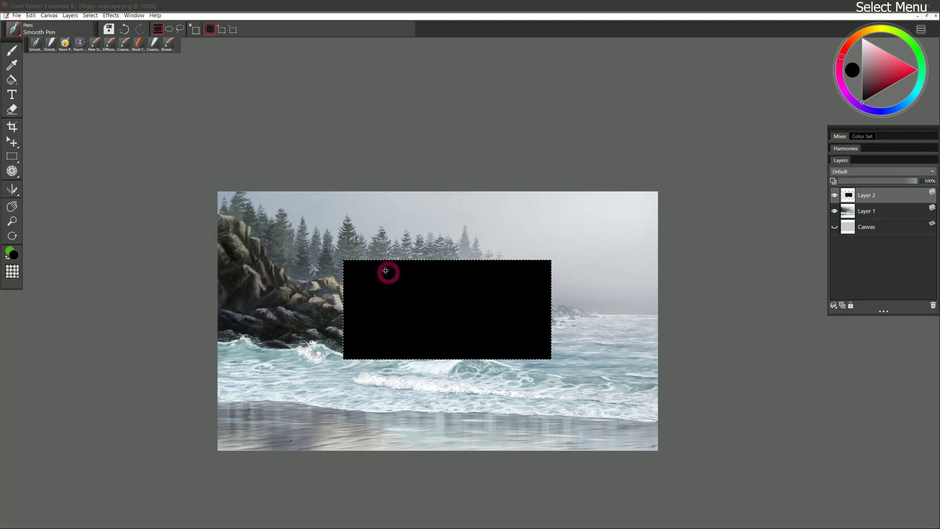
- Invert the selection and fill the surrounding area with red on Layer 2
left_click(95, 20)
left_click(95, 42)
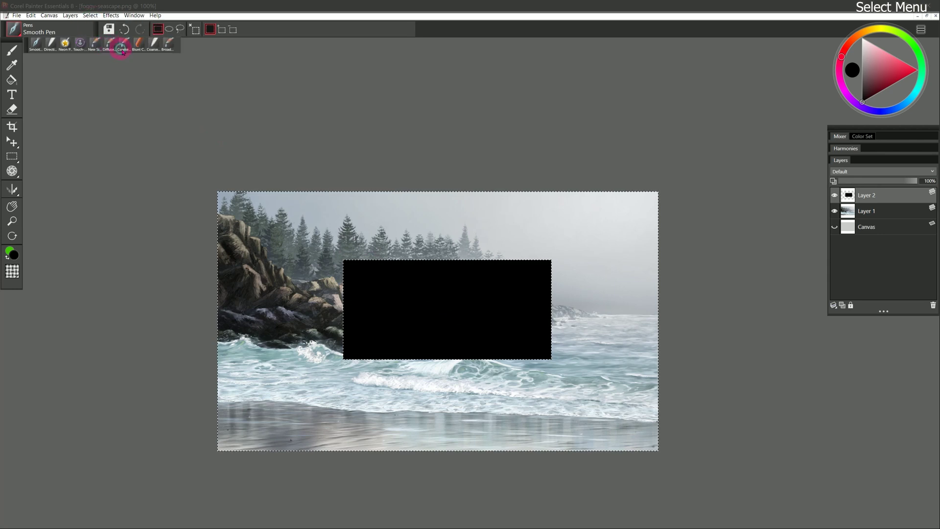
left_click(917, 69)
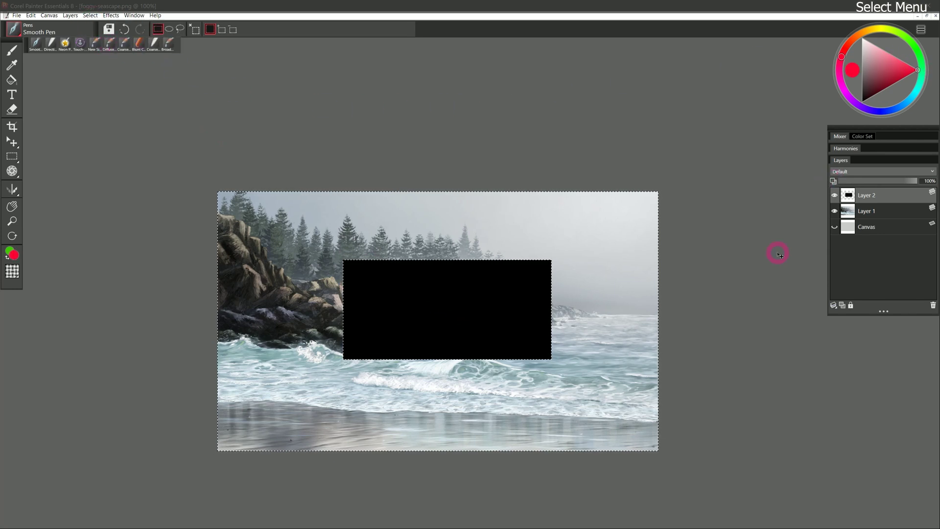
key("ctrl+f")
key("Return")
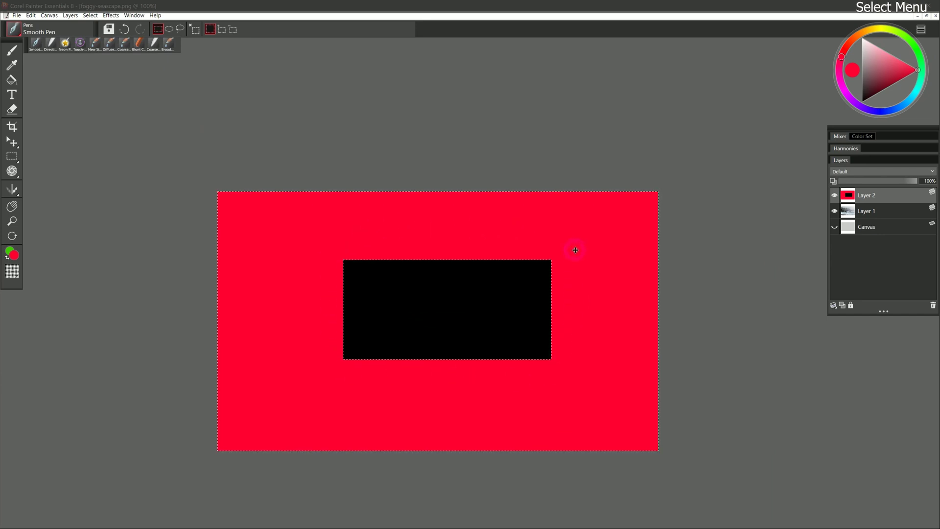
- Deselect, reselect, and float the selection as its own object
left_click(91, 16)
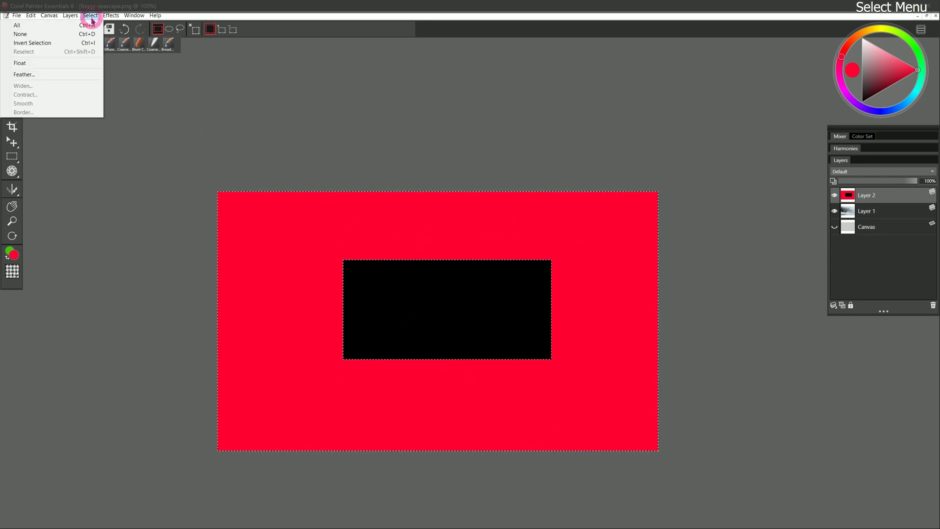
left_click(88, 34)
left_click(90, 16)
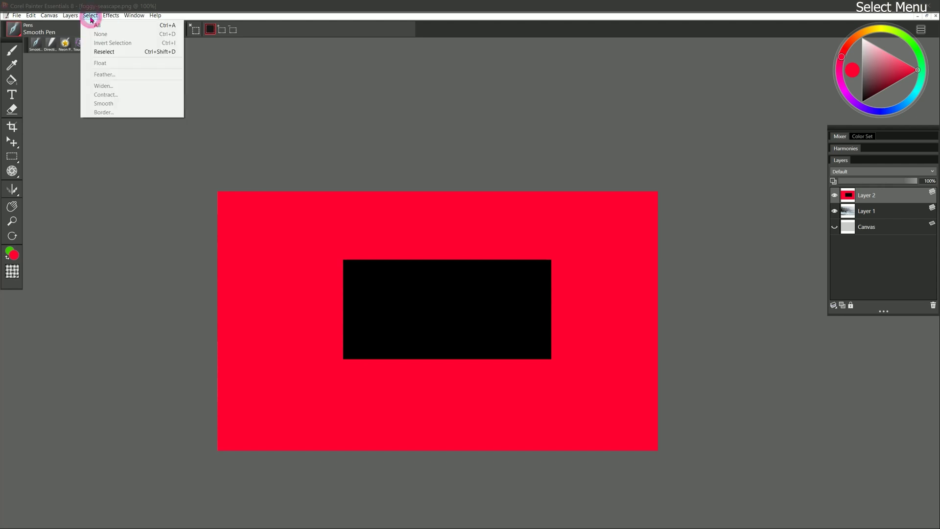
left_click(114, 52)
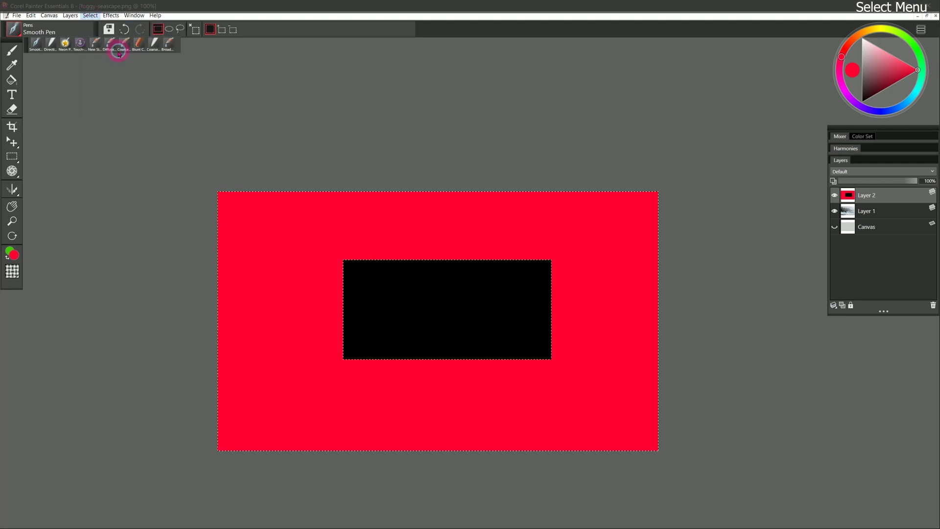
left_click(94, 16)
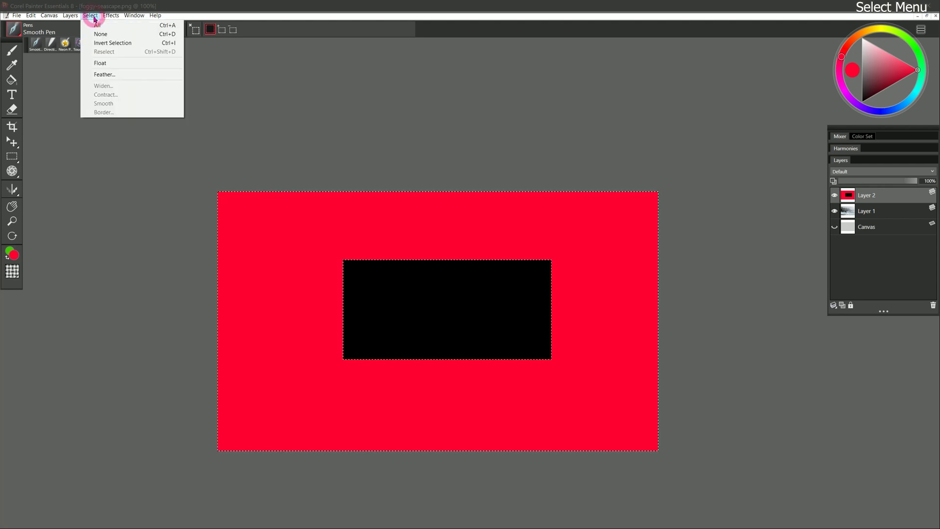
left_click(140, 64)
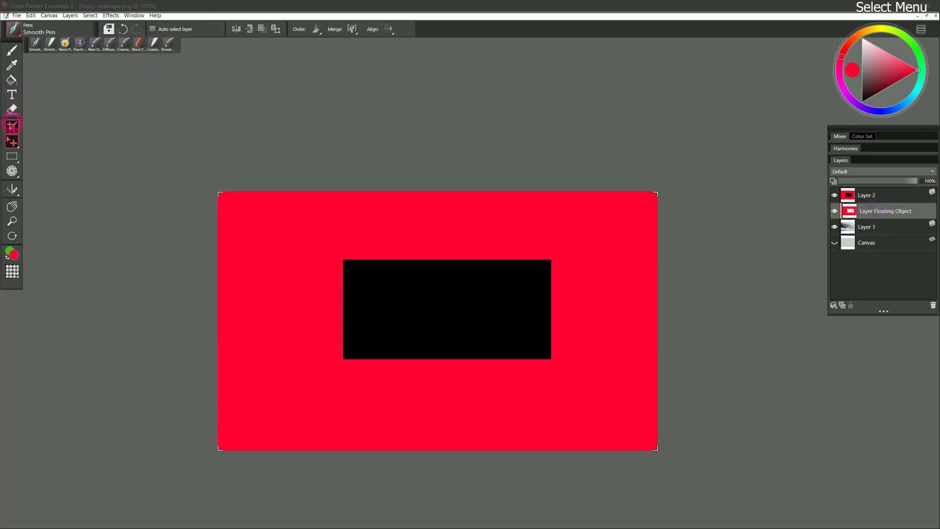
- Move the red floating layer off-centre, right and then up-left
left_click_drag(292, 239, 309, 331)
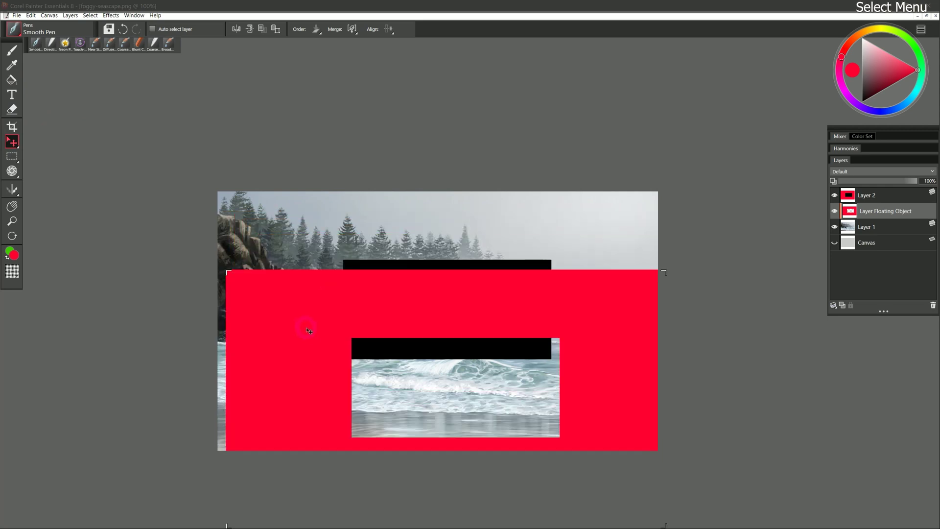
left_click(888, 199)
left_click_drag(620, 357, 568, 343)
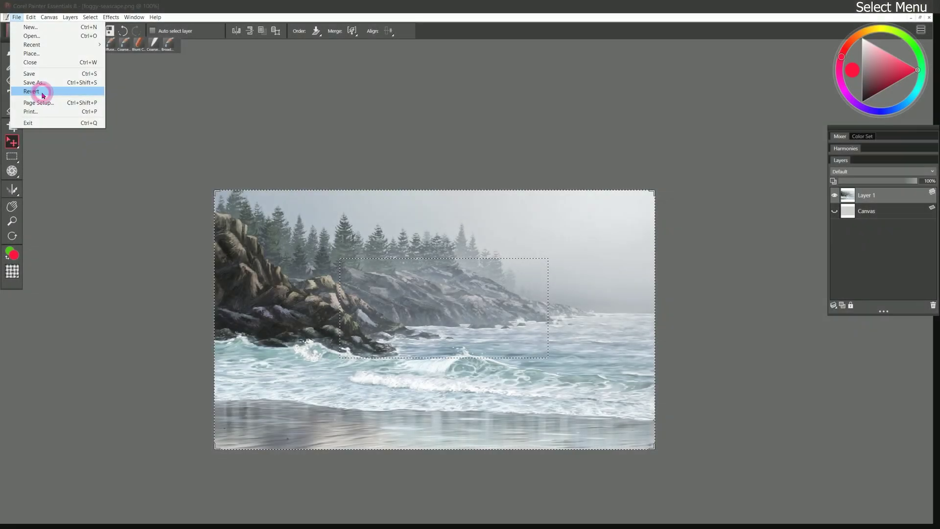
- Revert to the saved seascape, discarding the red layer changes
left_click(43, 91)
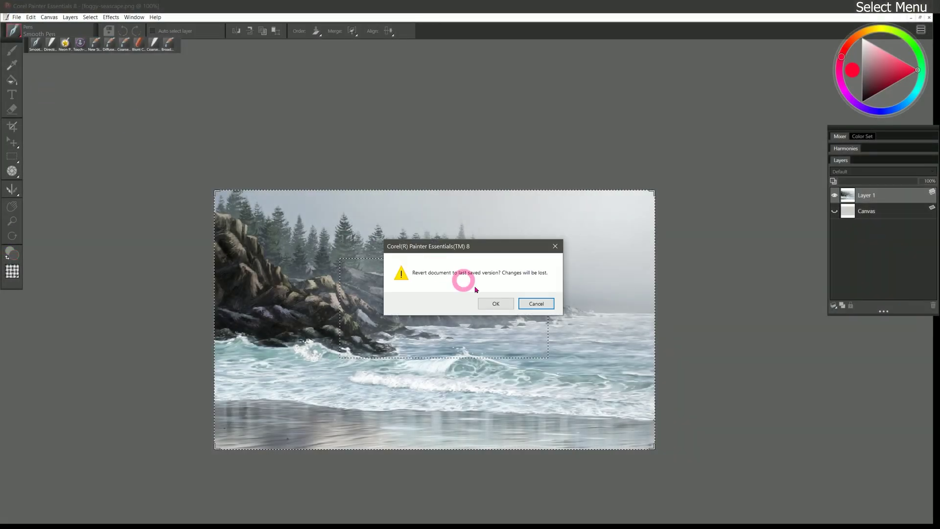
left_click(490, 302)
key("r")
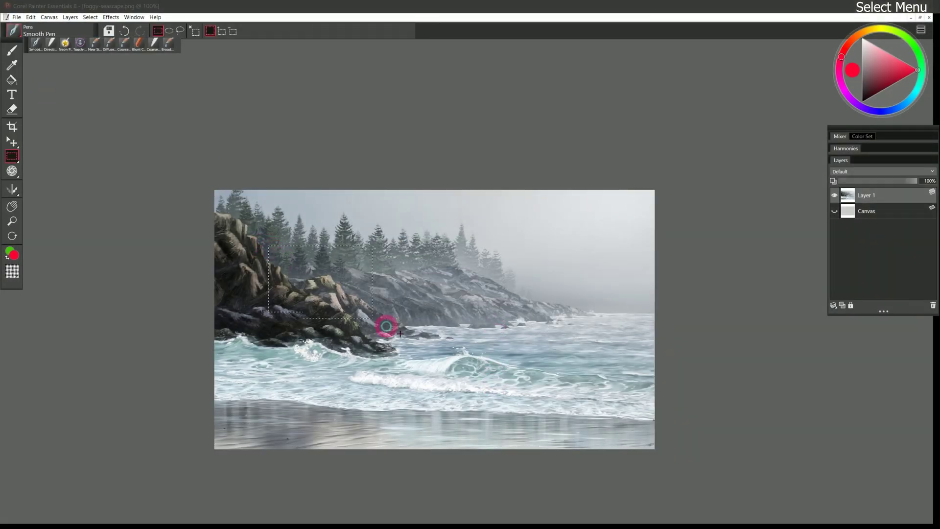
- Select a centre rectangle, invert it to the border, and feather it 30 pixels
left_click_drag(421, 344, 591, 391)
left_click(91, 18)
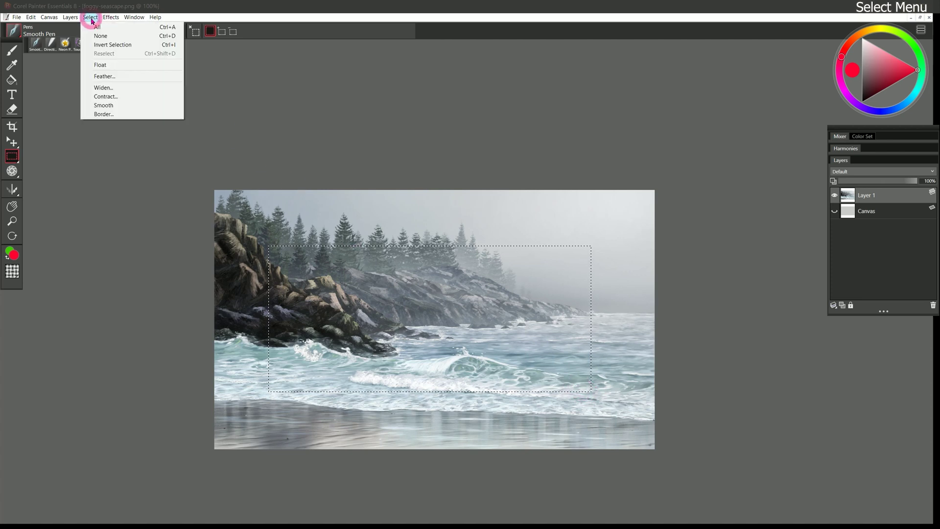
left_click(105, 44)
left_click(93, 18)
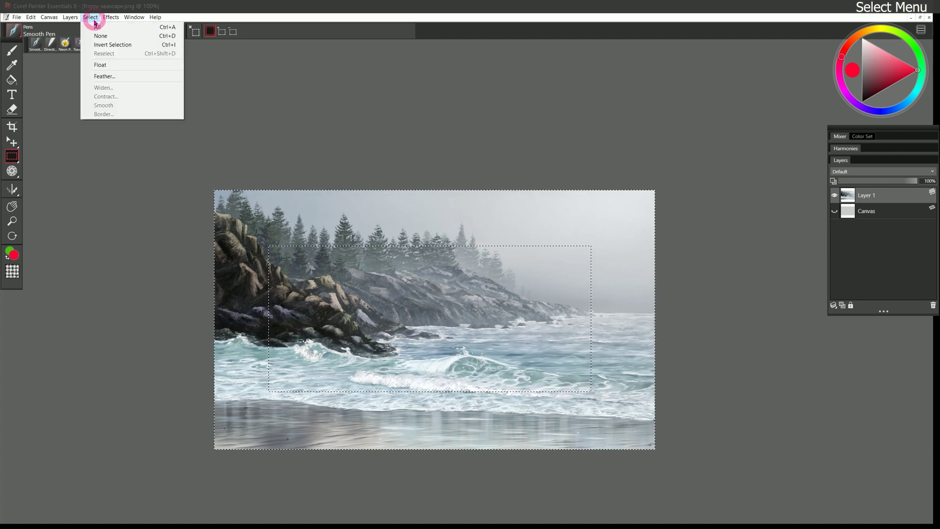
left_click(112, 77)
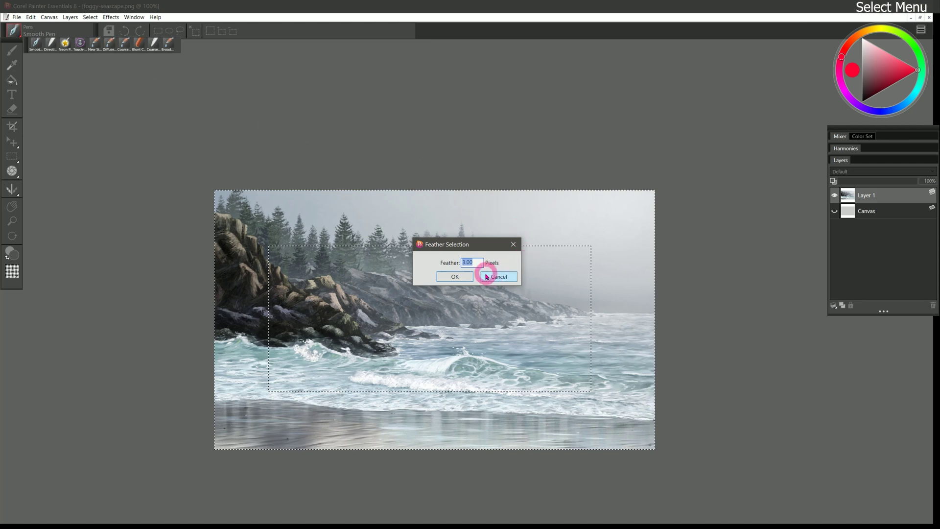
type("30")
left_click(454, 277)
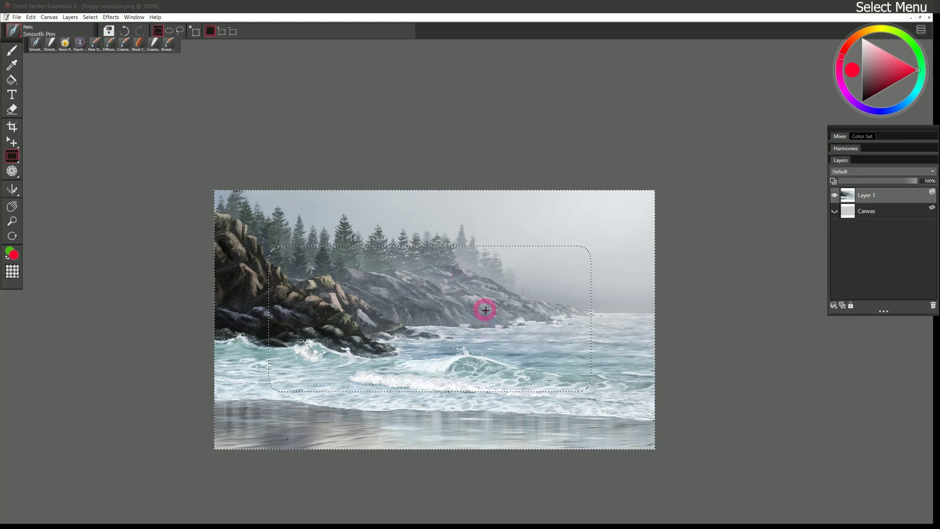
- Fill the feathered border with white on a new layer
left_click(841, 305)
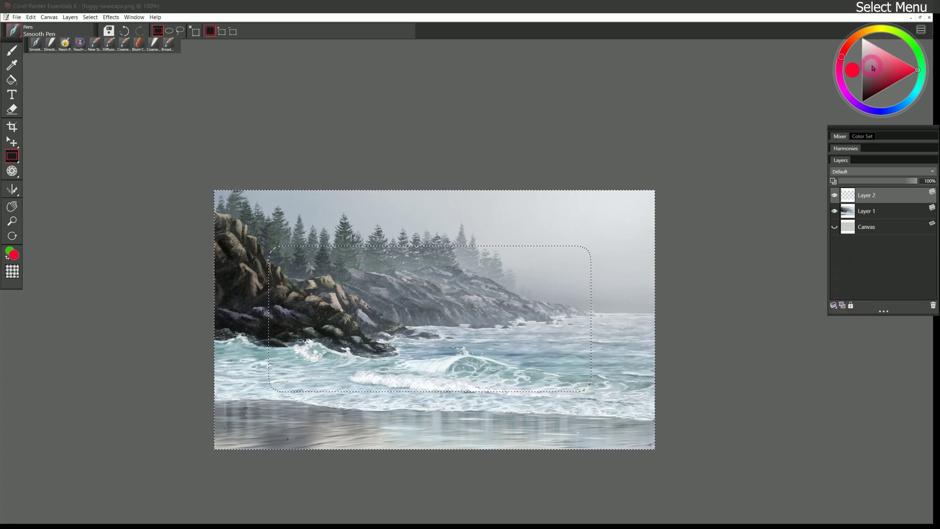
left_click(862, 39)
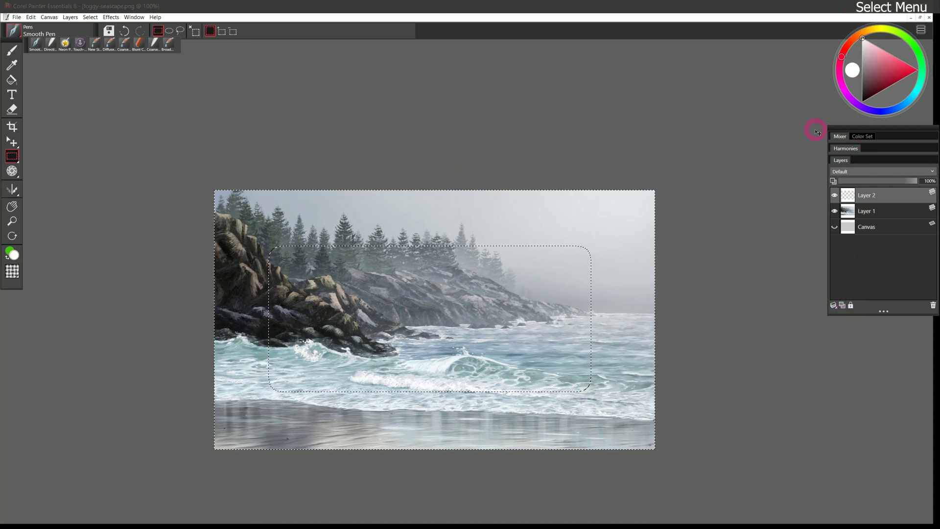
key("ctrl+f")
key("Return")
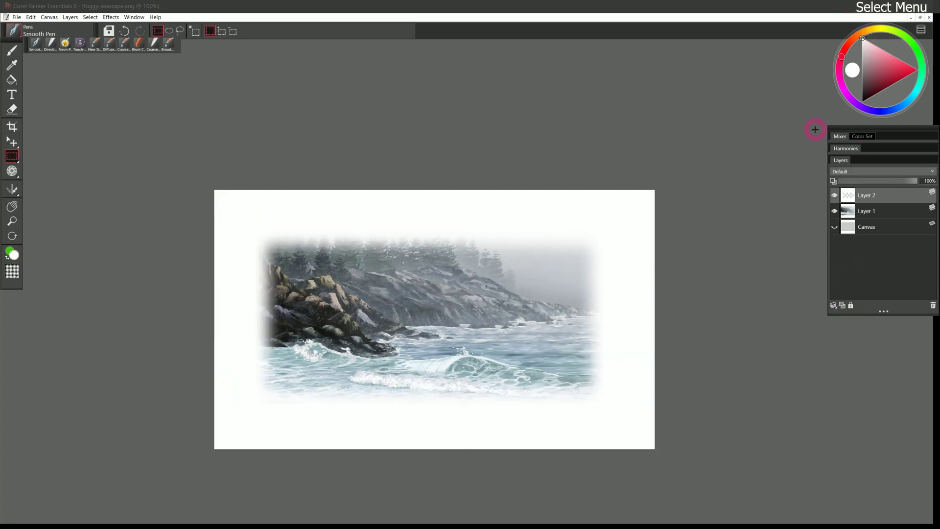
- Toggle the white vignette layer's visibility to compare, then undo the vignette
left_click(834, 195)
left_click(834, 195)
left_click(834, 195)
left_click(834, 195)
key("ctrl+z")
key("ctrl+z")
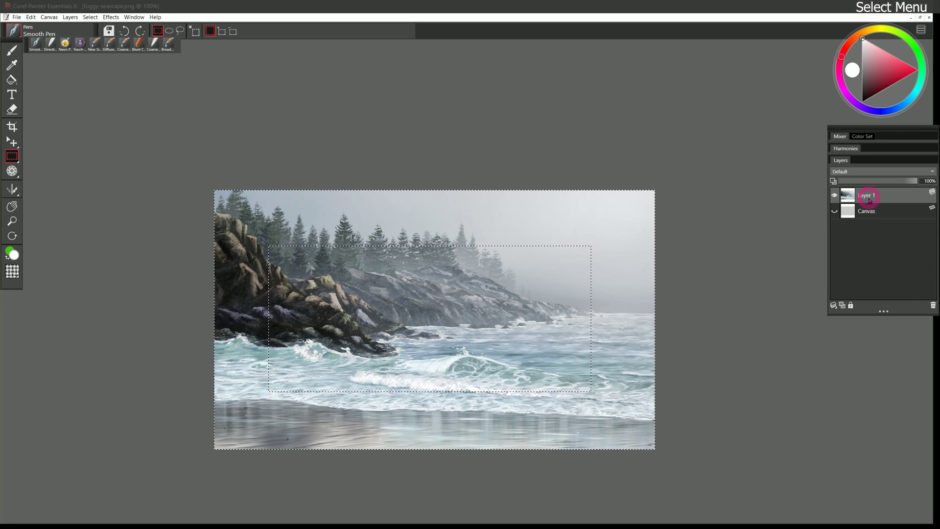
- Browse the Select menu and pick a different selection tool from the selection flyout
left_click(90, 17)
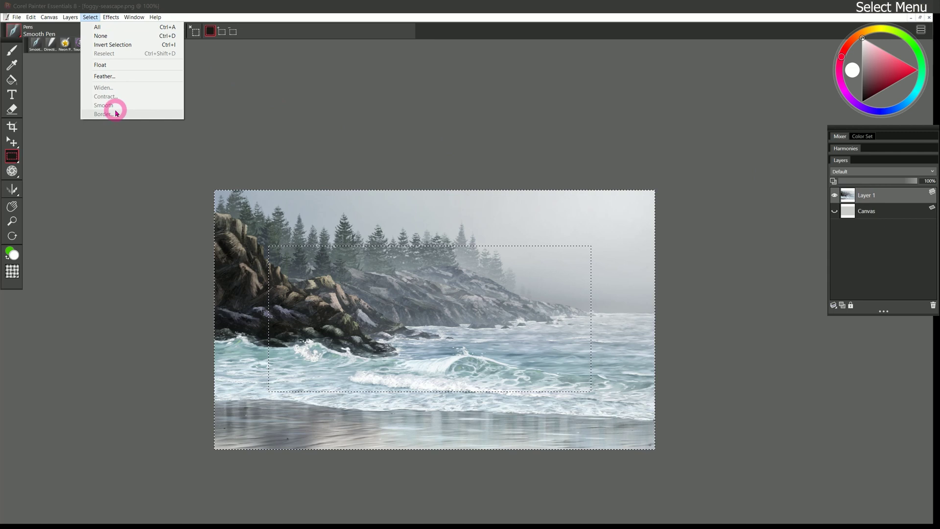
left_click(12, 156)
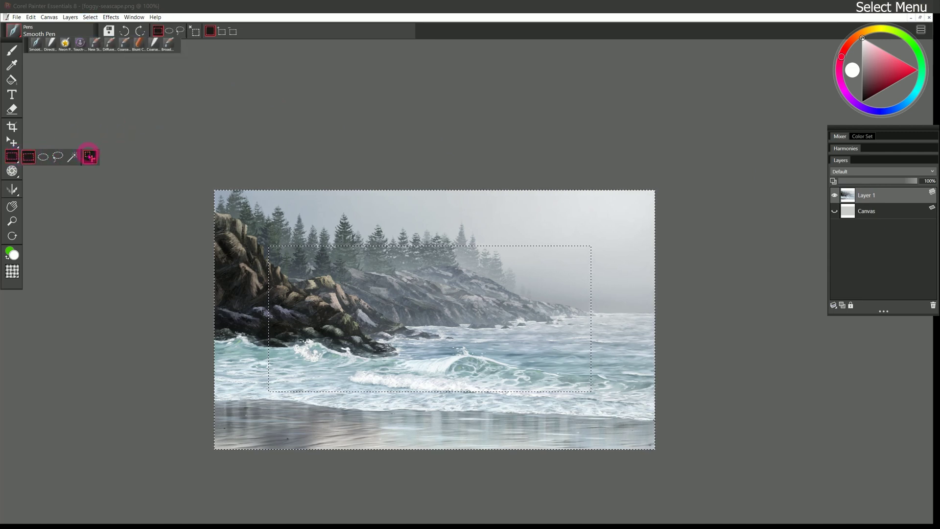
left_click(87, 155)
left_click(90, 17)
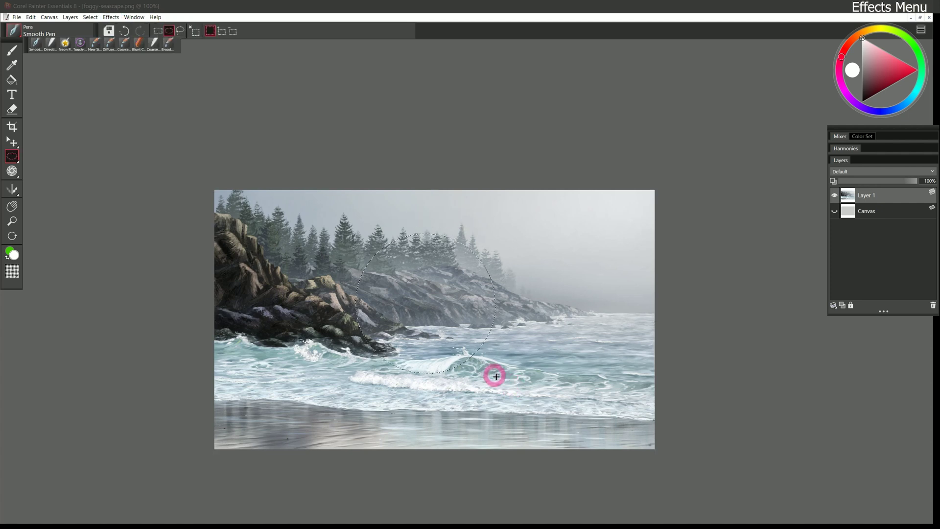
- Draw a small circular selection over the wave and bring up Effects > Fill
left_click_drag(499, 363, 523, 387)
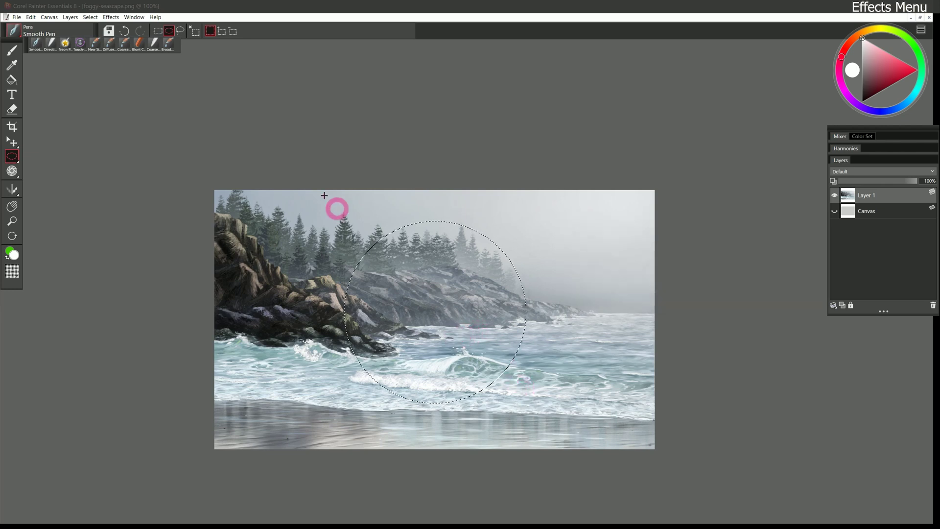
left_click(112, 18)
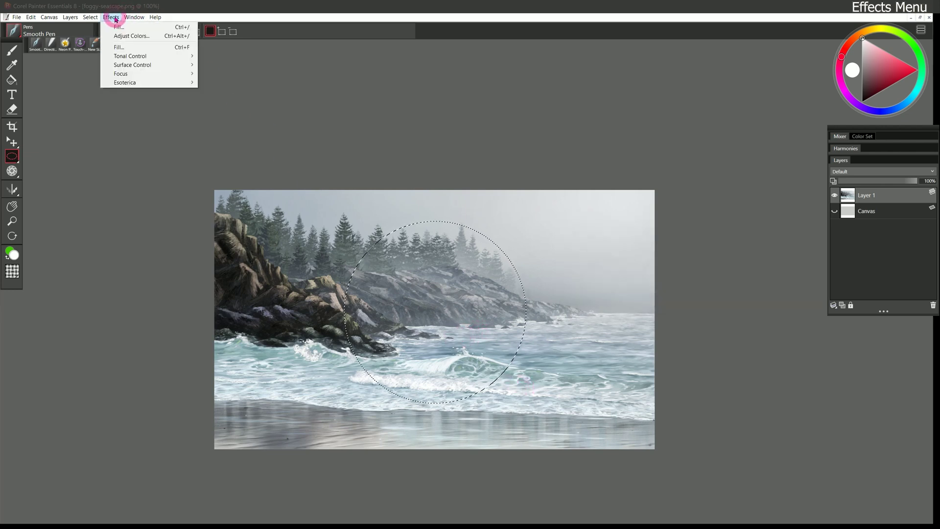
left_click(122, 28)
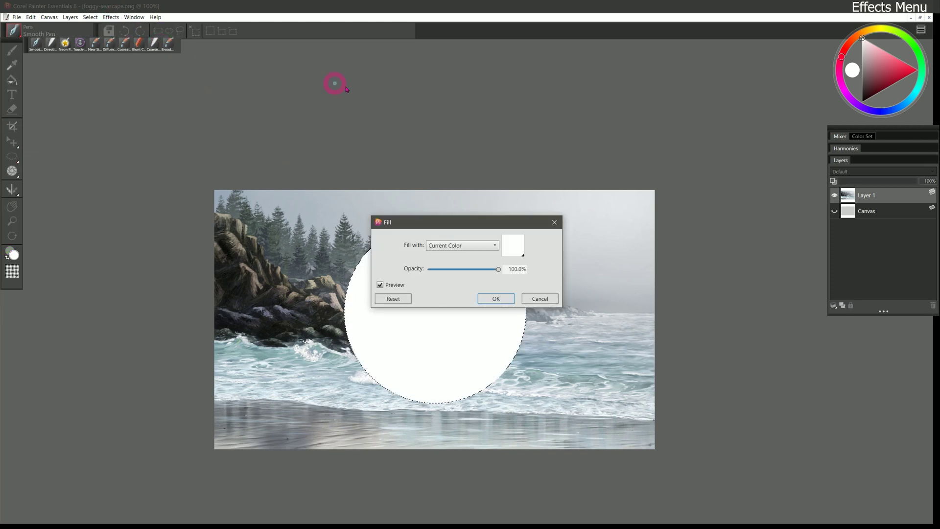
- Fill the circle with blue after adjusting opacity and checking the preview, then hide Layer 1
left_click(893, 69)
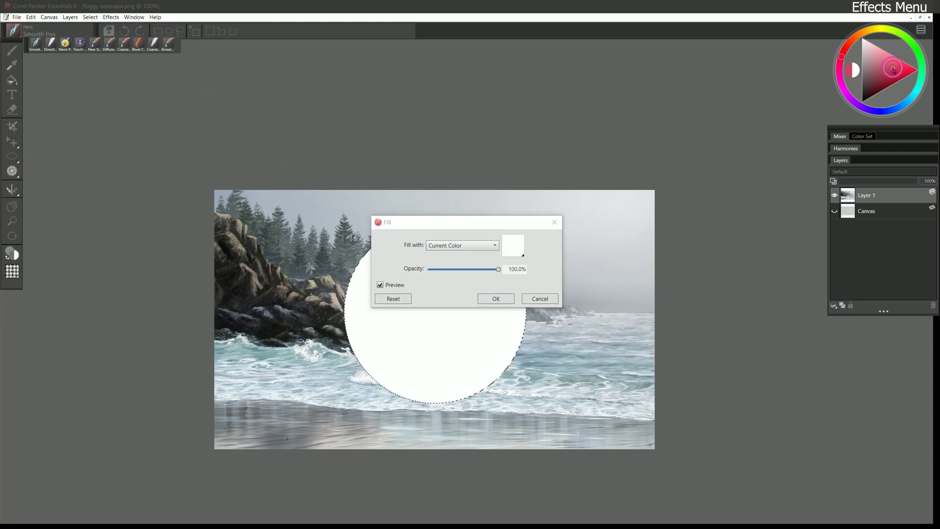
left_click(513, 245)
left_click(554, 291)
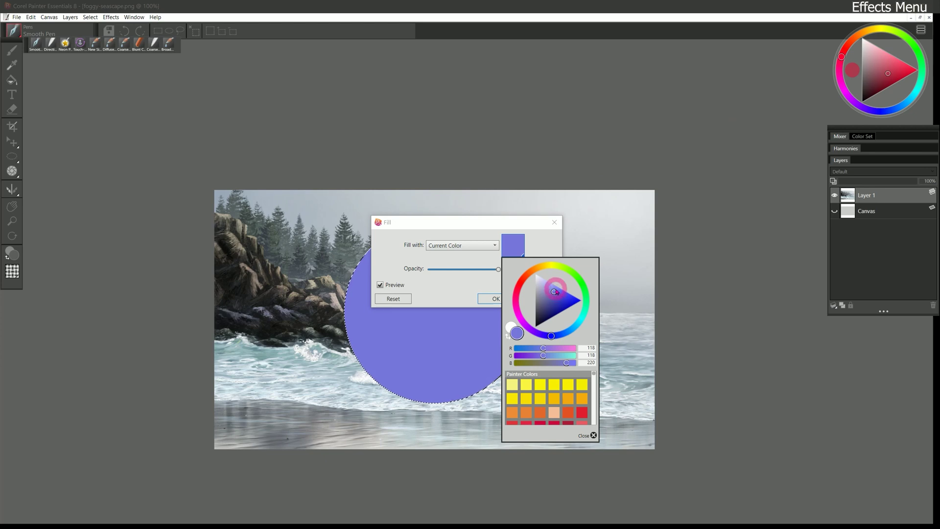
left_click(545, 245)
left_click_drag(499, 269, 522, 267)
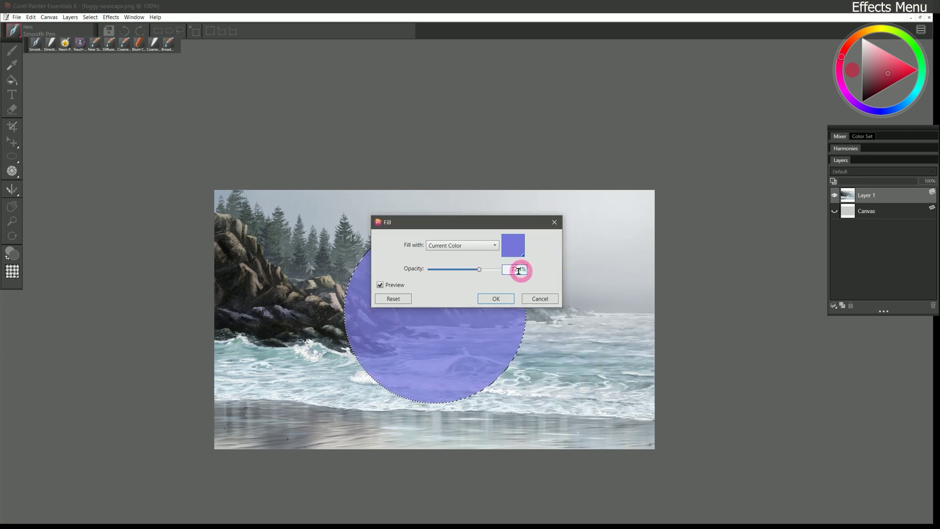
left_click(381, 286)
left_click(382, 288)
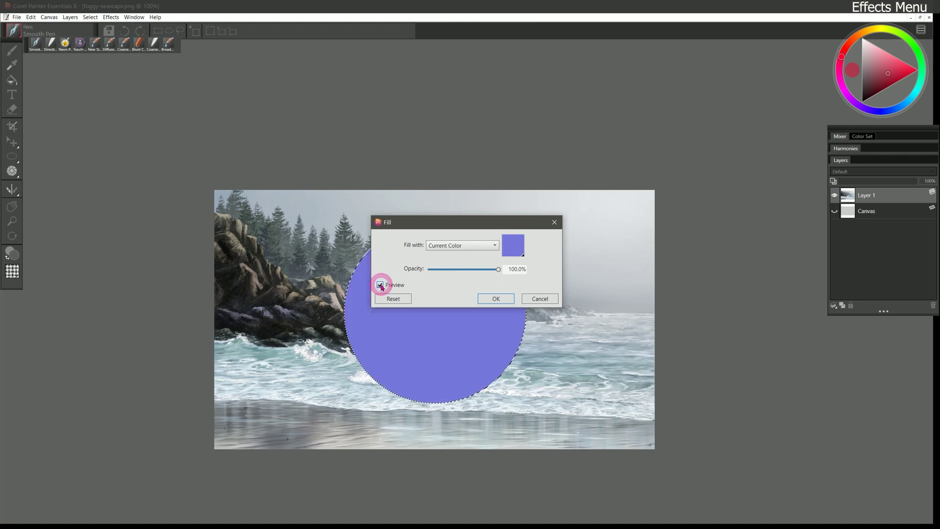
left_click(496, 298)
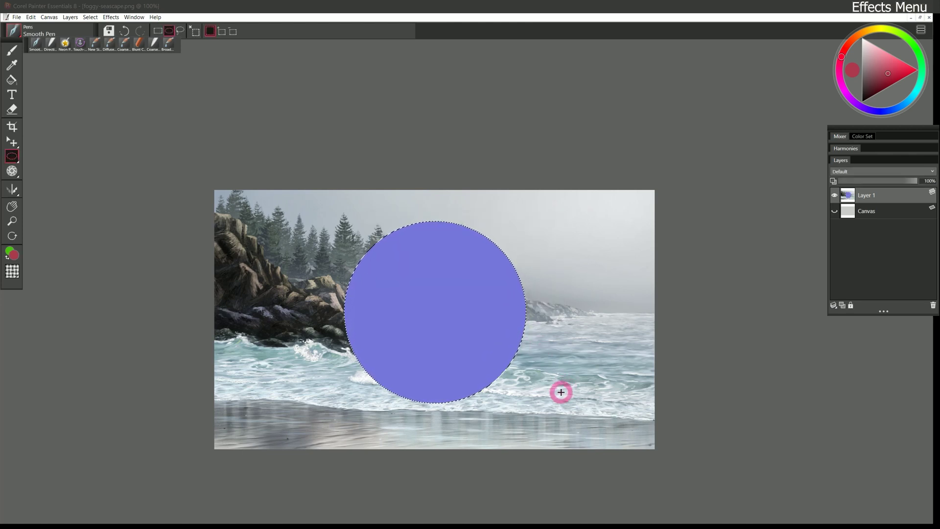
left_click(834, 194)
- Show Layer 1, undo the blue fill, and fill the circle red on a new layer
left_click(834, 195)
key("ctrl+z")
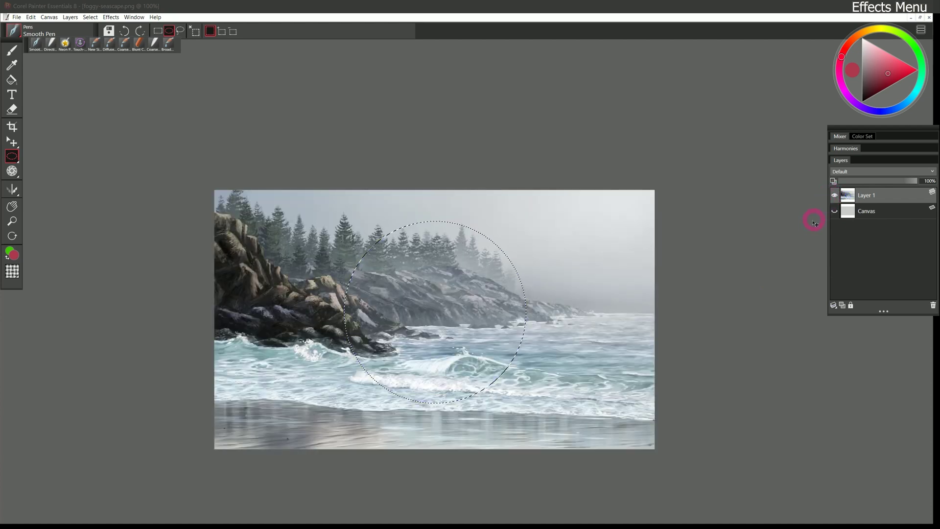
left_click(842, 306)
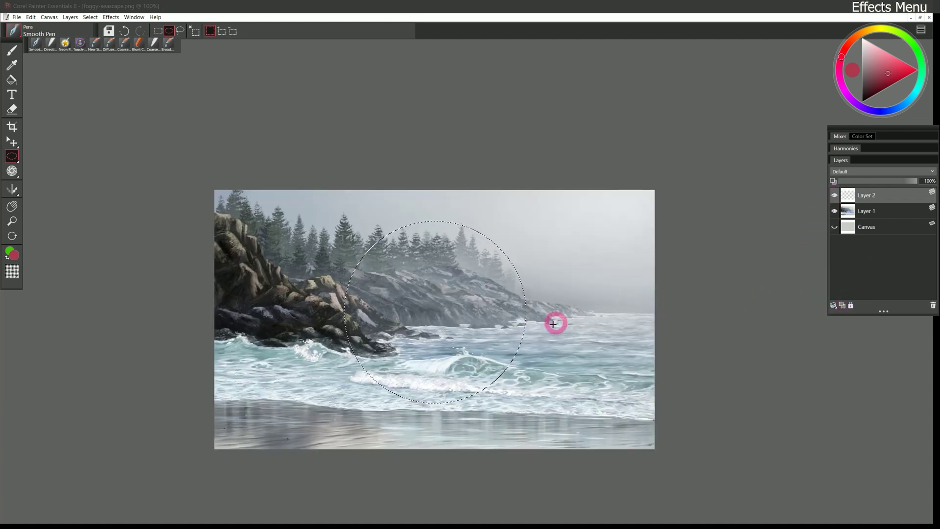
key("ctrl+f")
key("Return")
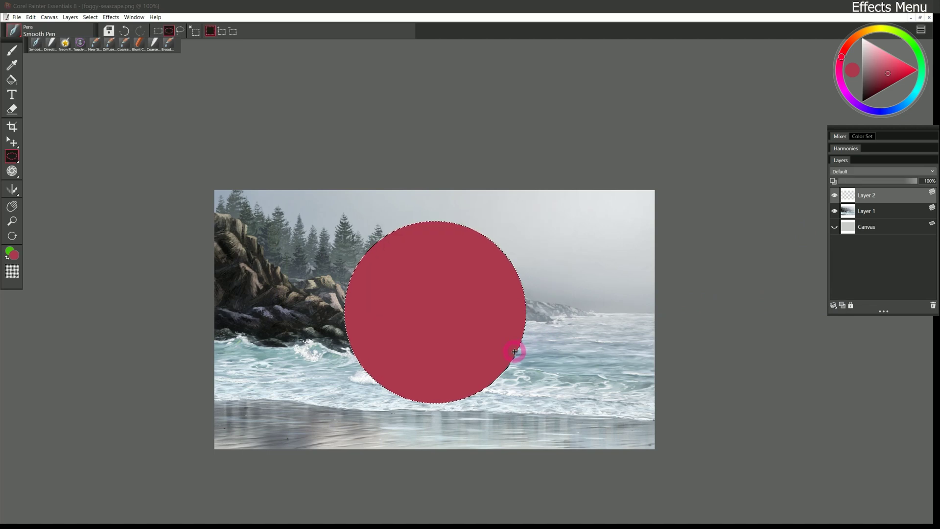
key("f")
mouse_move(440, 306)
left_mouse_down()
mouse_move(390, 318)
mouse_move(417, 294)
mouse_move(449, 307)
left_mouse_up()
- Open Tonal Control > Adjust Colors and tweak the circle's saturation and value
left_click(111, 17)
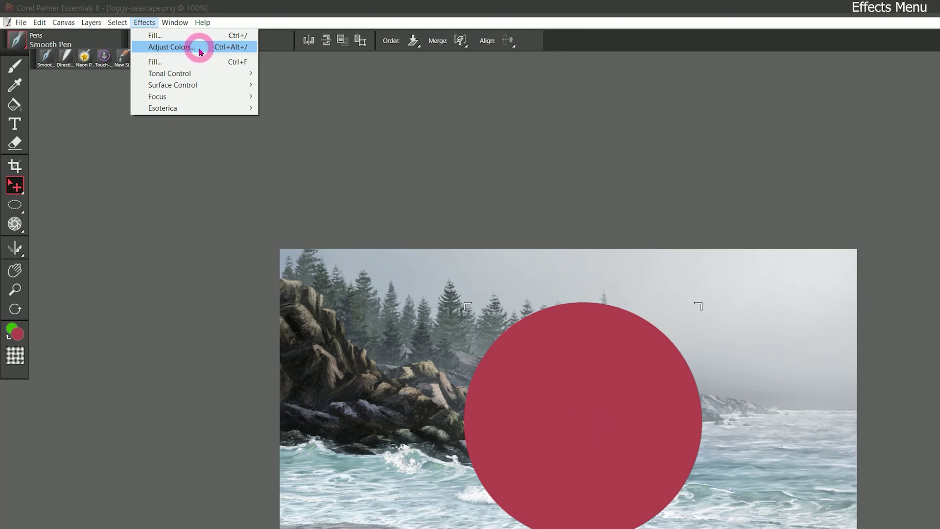
mouse_move(212, 79)
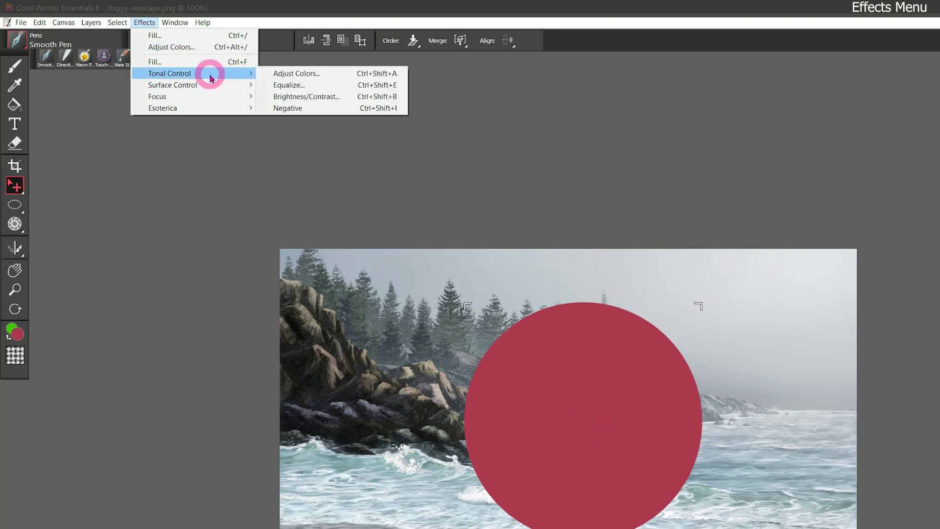
left_click(313, 75)
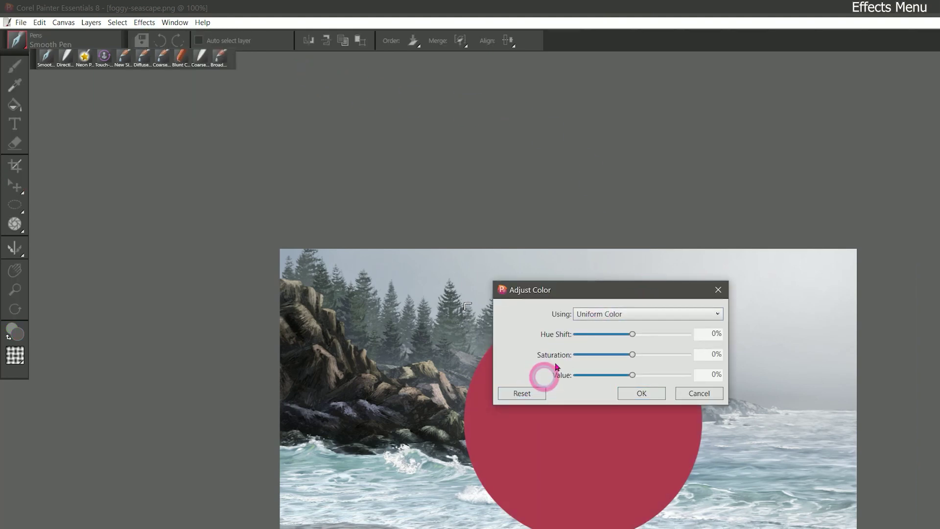
left_click_drag(605, 295, 589, 167)
left_click_drag(618, 224, 569, 227)
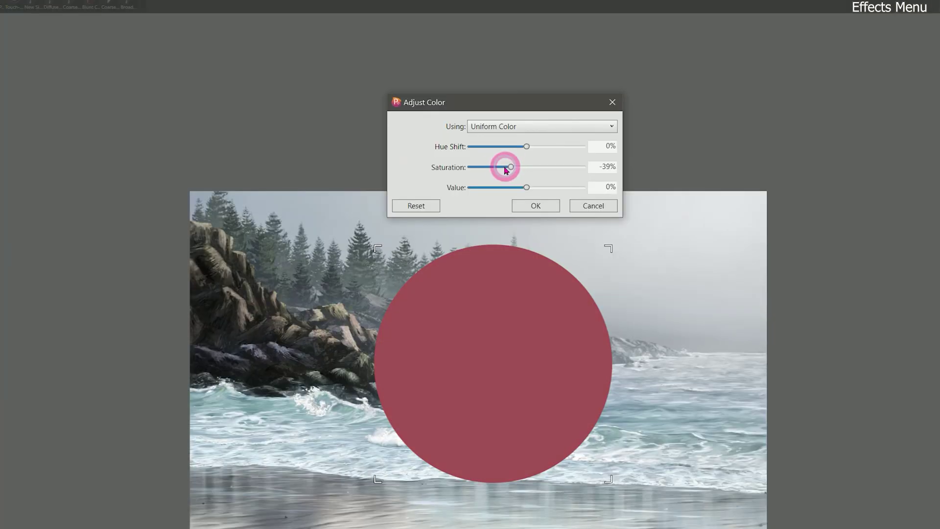
left_click_drag(479, 169, 496, 189)
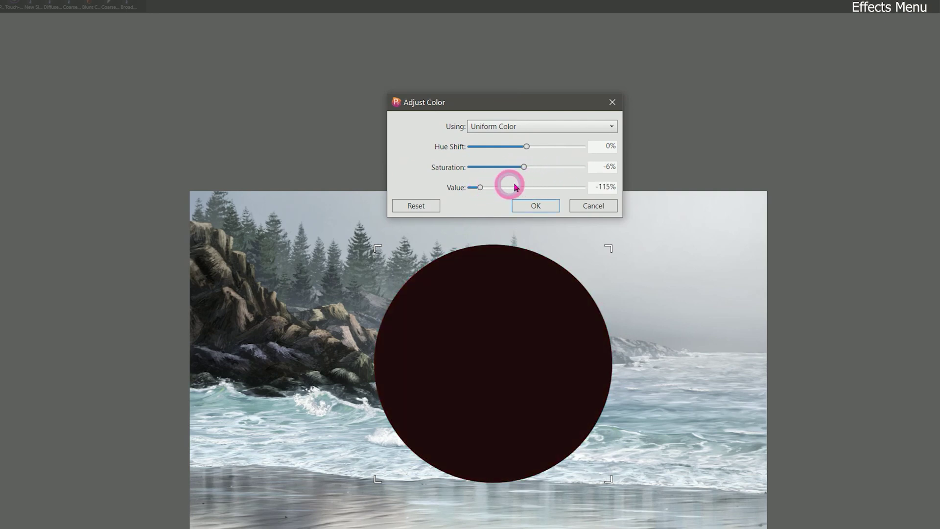
mouse_move(528, 186)
left_mouse_down()
mouse_move(570, 183)
mouse_move(522, 187)
left_mouse_up()
- Base the adjustment on Paper and shift hue, ending at Hue 17%, Saturation 32%, Value -9%
left_click(505, 147)
left_click_drag(505, 150, 568, 146)
left_click(540, 129)
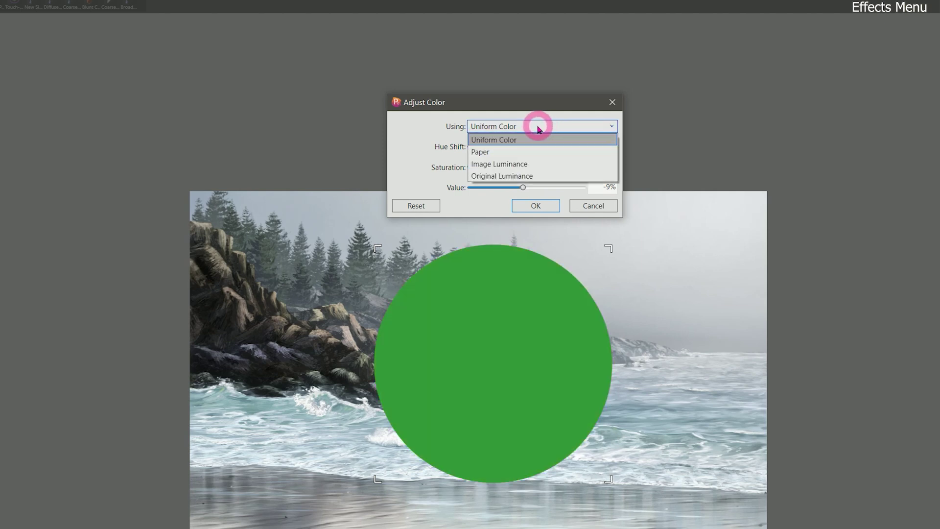
left_click(526, 152)
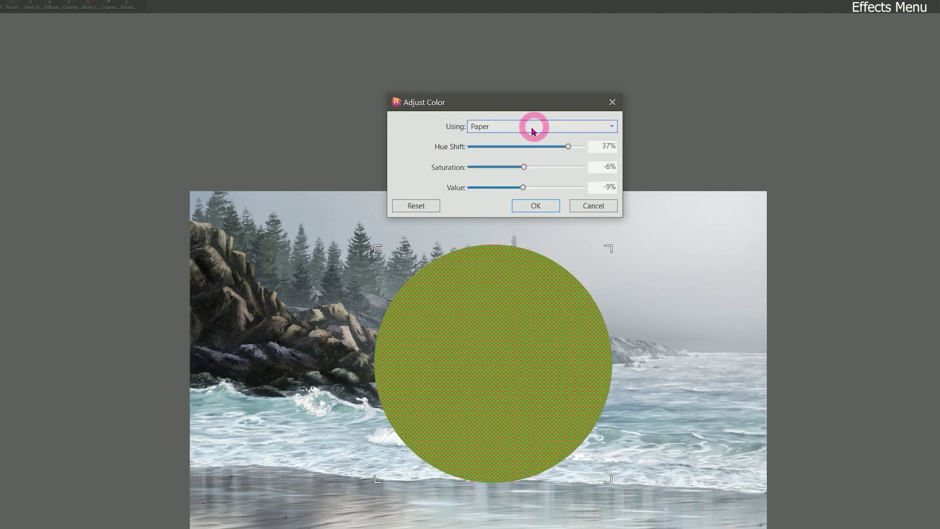
left_click_drag(528, 144, 538, 174)
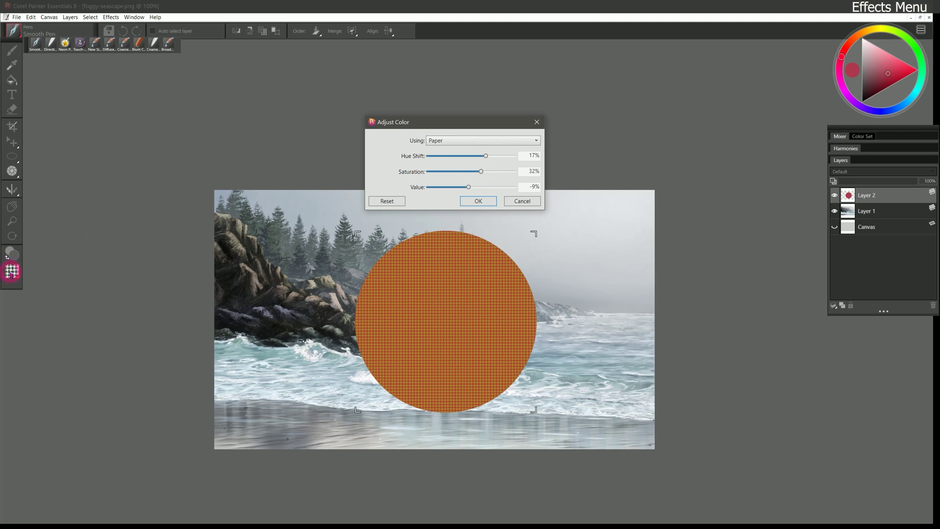
- Delete the circle layer and toggle the painting layer's visibility off and back on
left_click(926, 306)
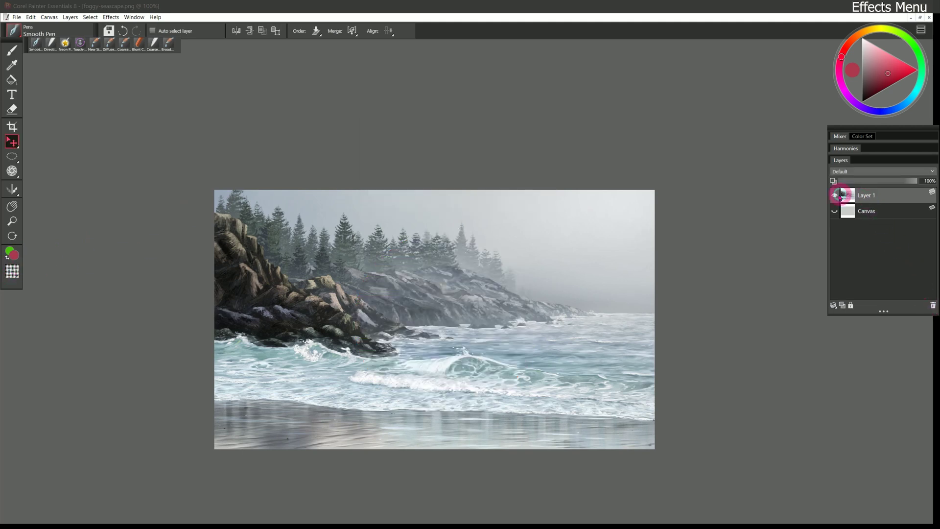
left_click(834, 195)
left_click(834, 196)
- Open Adjust Colors for the whole painting, base it on Image Luminance and darken the value
left_click(112, 19)
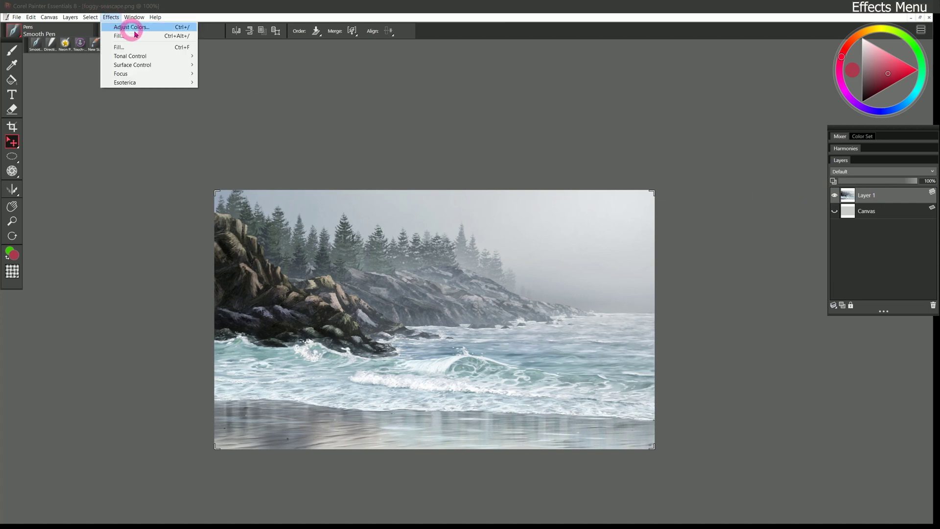
mouse_move(164, 58)
left_click(260, 57)
left_click(478, 240)
left_click(465, 268)
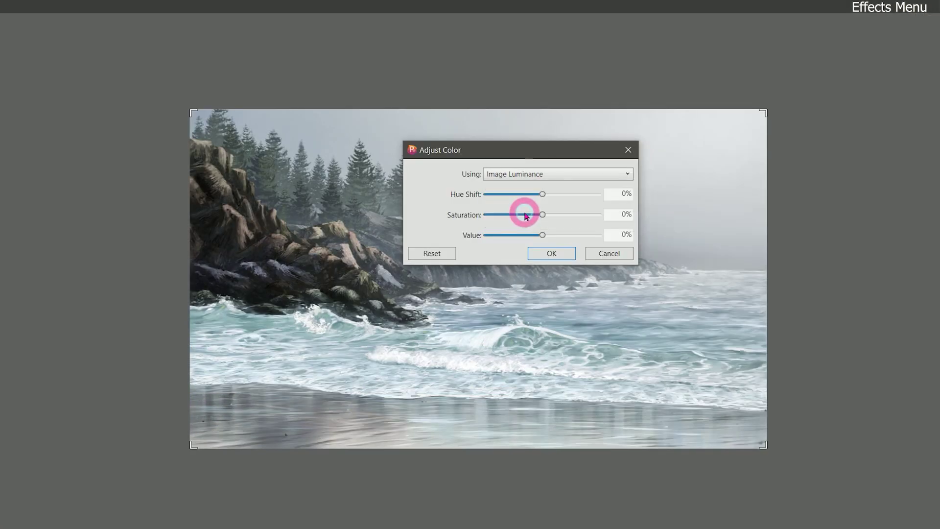
left_click_drag(542, 235, 488, 235)
- Try Uniform Color and Image Luminance, then settle on Original Luminance and close the dialog
left_click(550, 174)
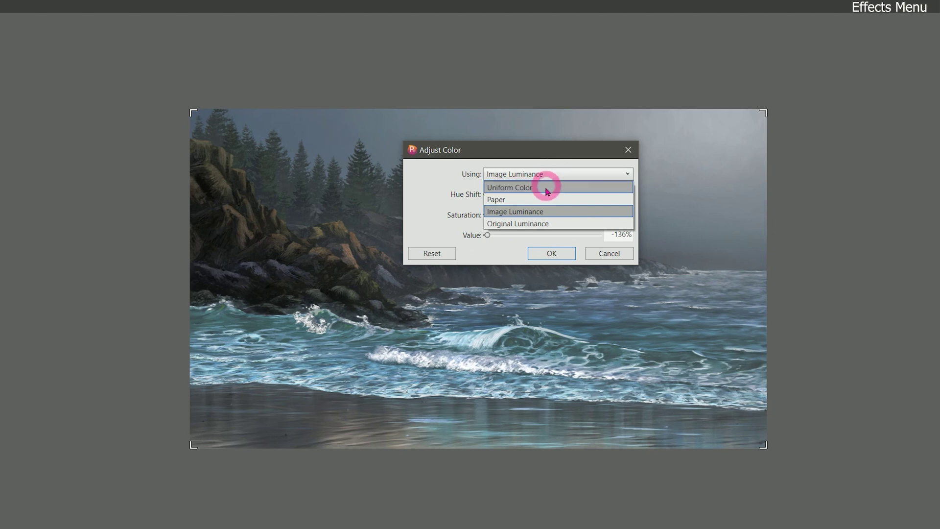
left_click(544, 185)
left_click(549, 179)
left_click(548, 210)
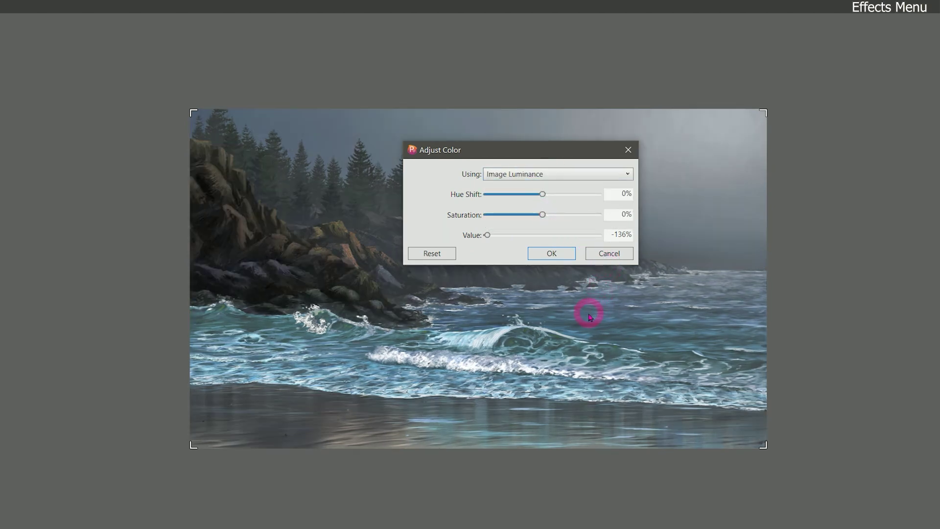
left_click(565, 179)
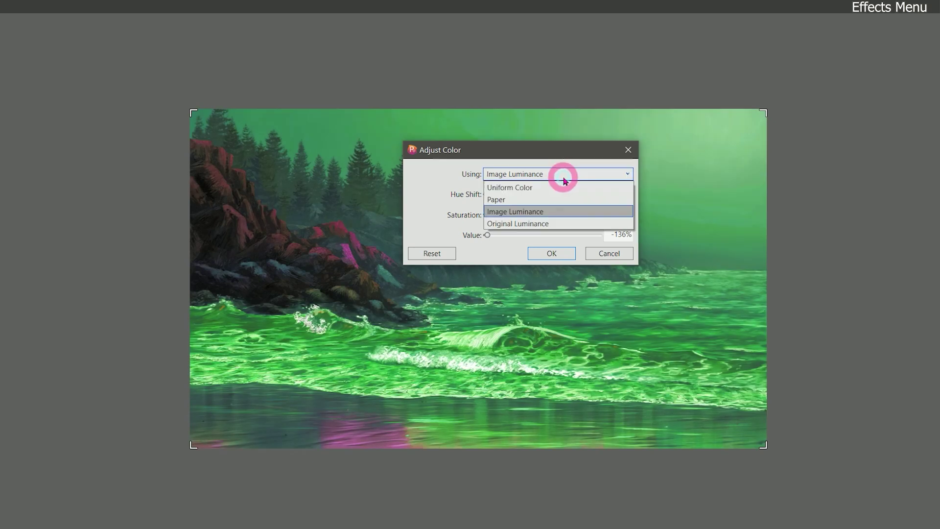
left_click(549, 223)
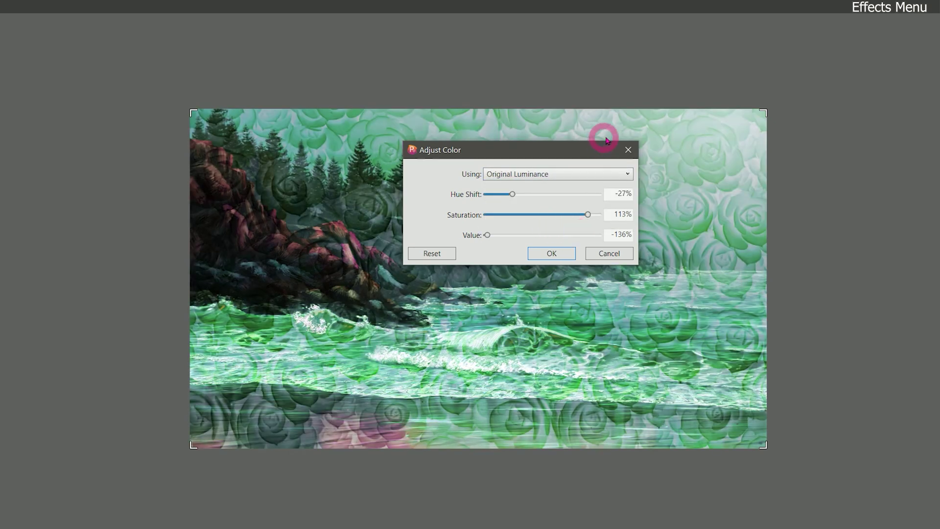
left_click(592, 259)
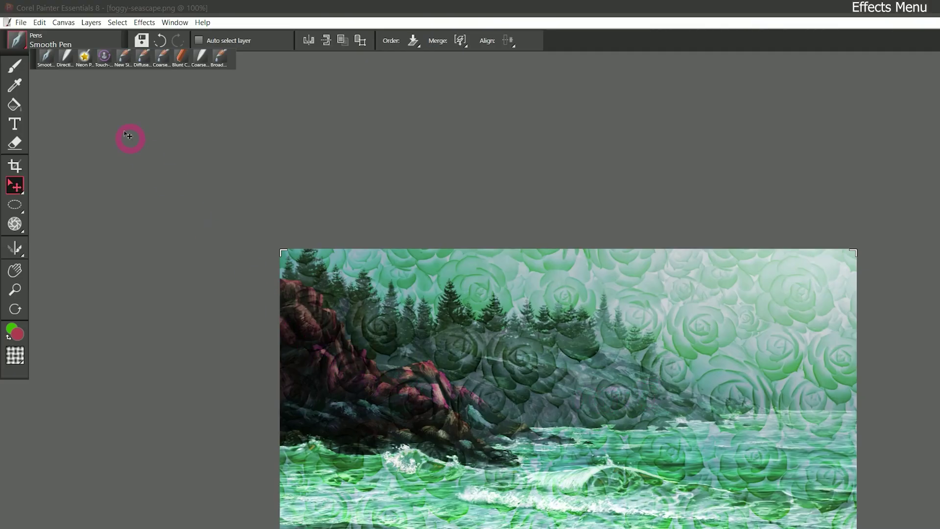
- Choose the Pattern Pens category with the blue-speckled pattern, and undo the rose-pattern adjustment
left_click(19, 40)
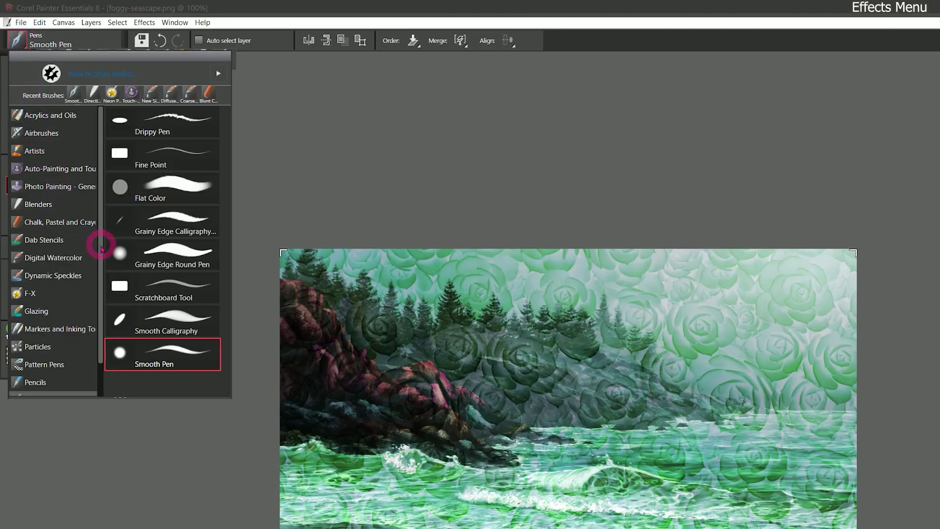
left_click(55, 364)
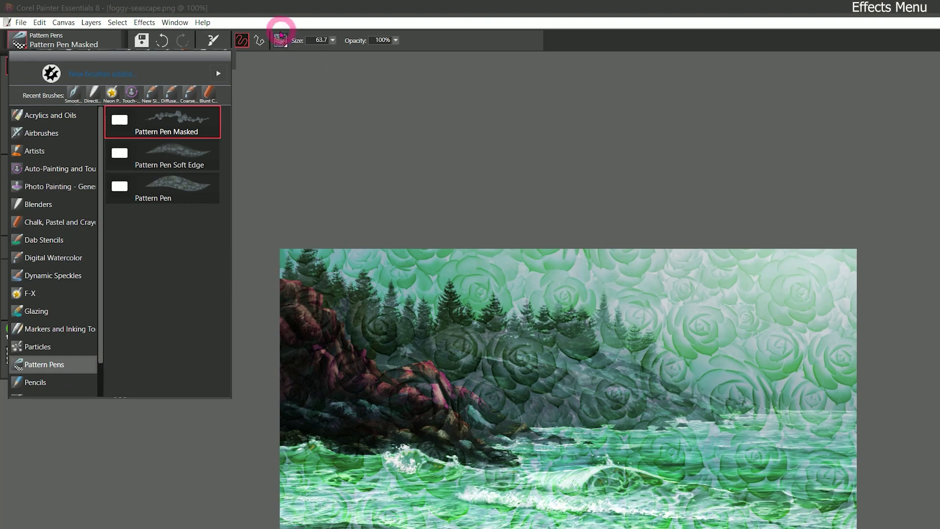
left_click(281, 39)
left_click(282, 41)
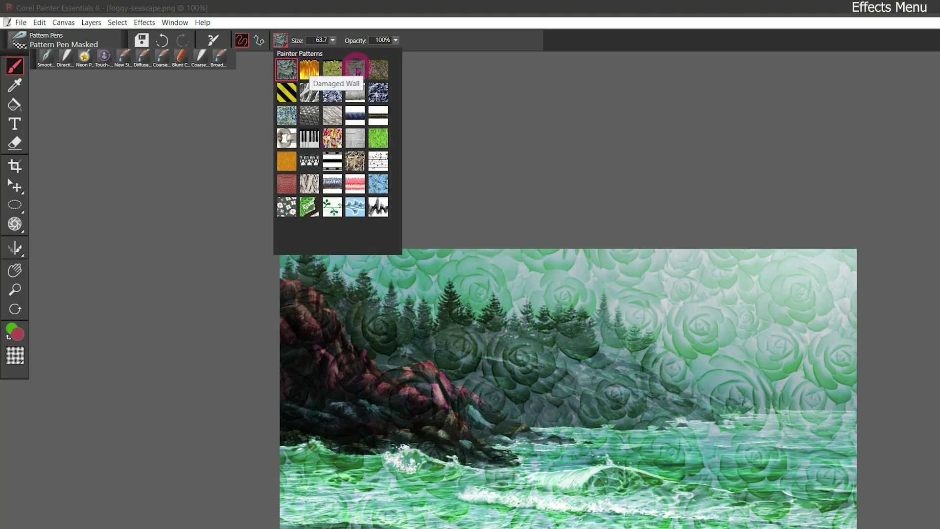
left_click(334, 92)
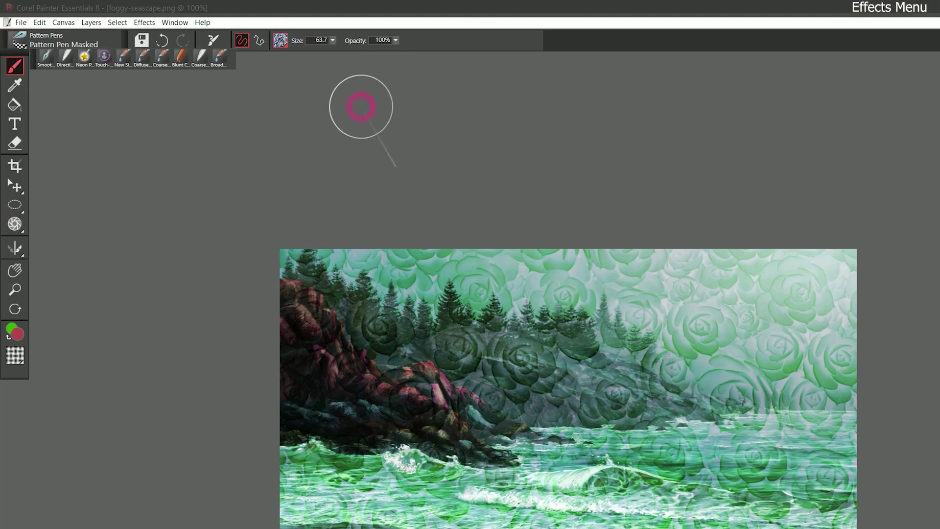
key("ctrl+z")
- Apply Adjust Colors from Original Luminance with saturation 47% and value 22%
left_click(144, 22)
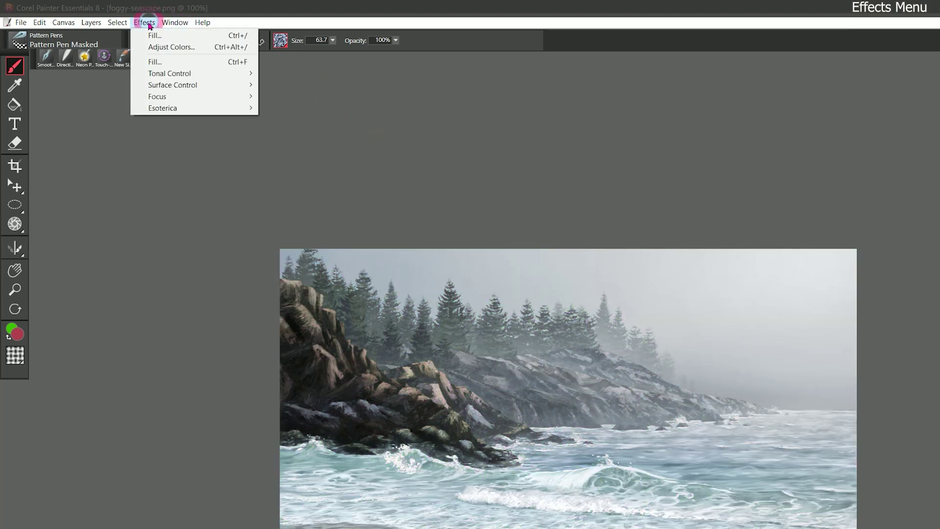
mouse_move(186, 73)
left_click(319, 77)
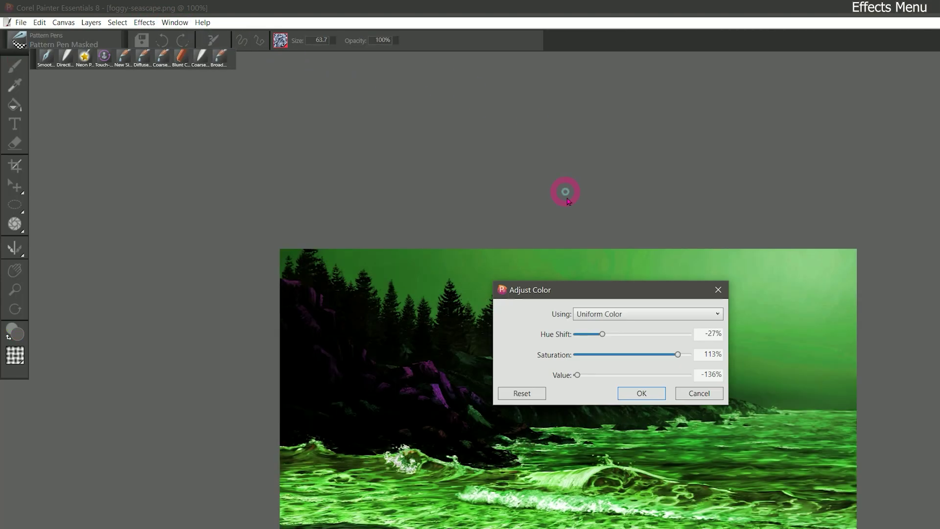
left_click(621, 311)
left_click(608, 364)
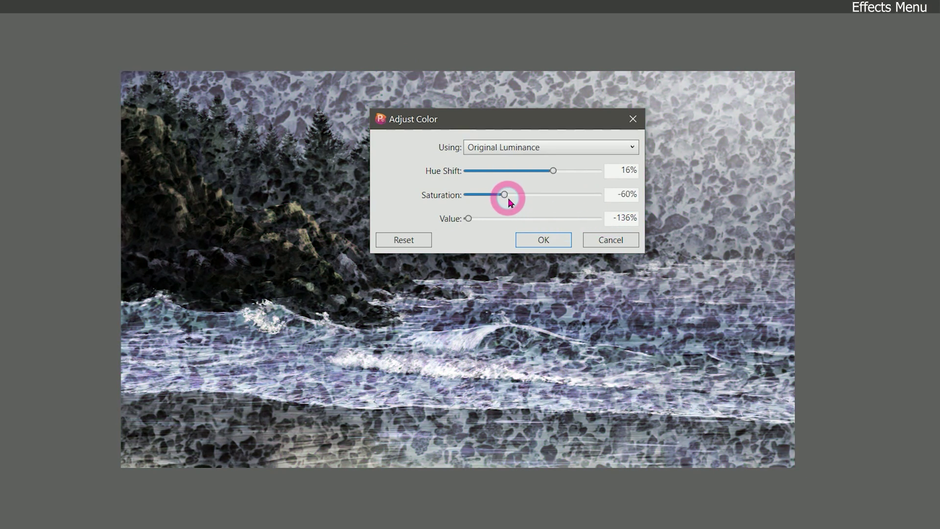
left_click_drag(510, 195, 541, 219)
left_click(555, 194)
left_click(542, 218)
left_click(543, 240)
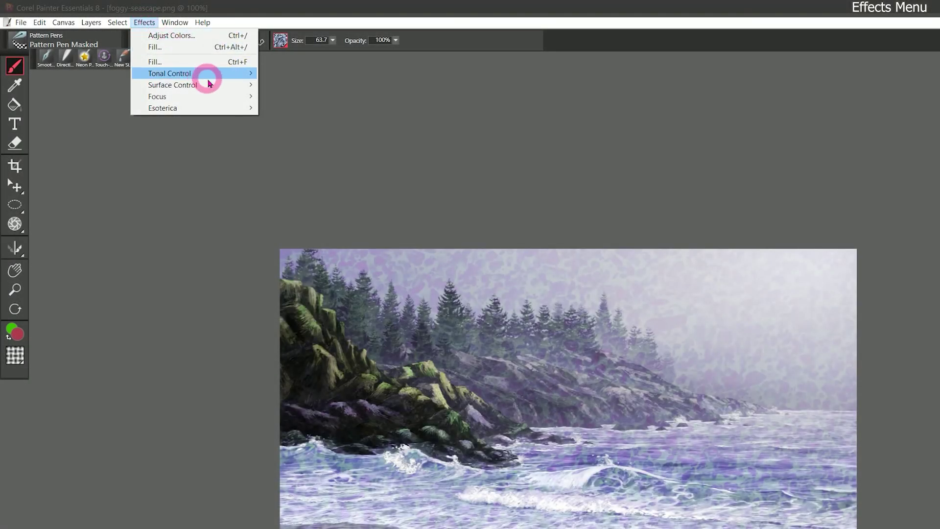
mouse_move(224, 83)
mouse_move(247, 72)
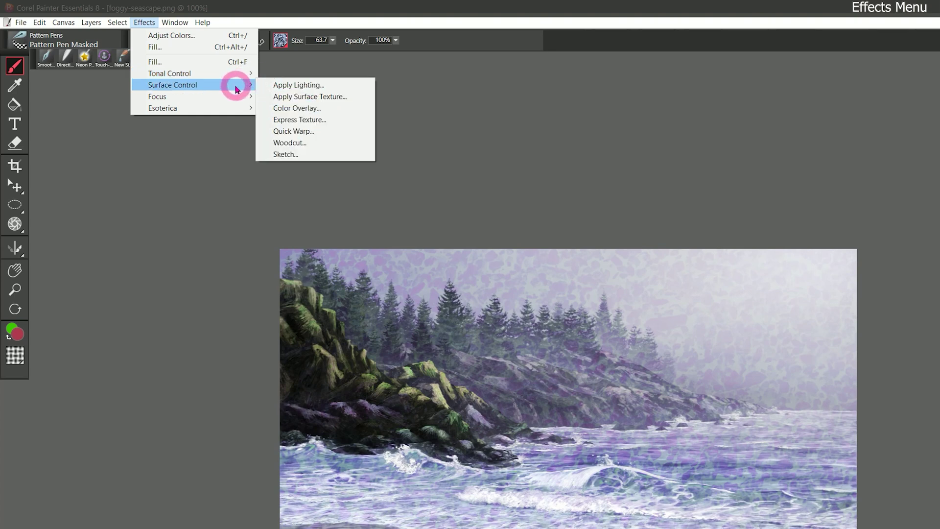
left_click(318, 87)
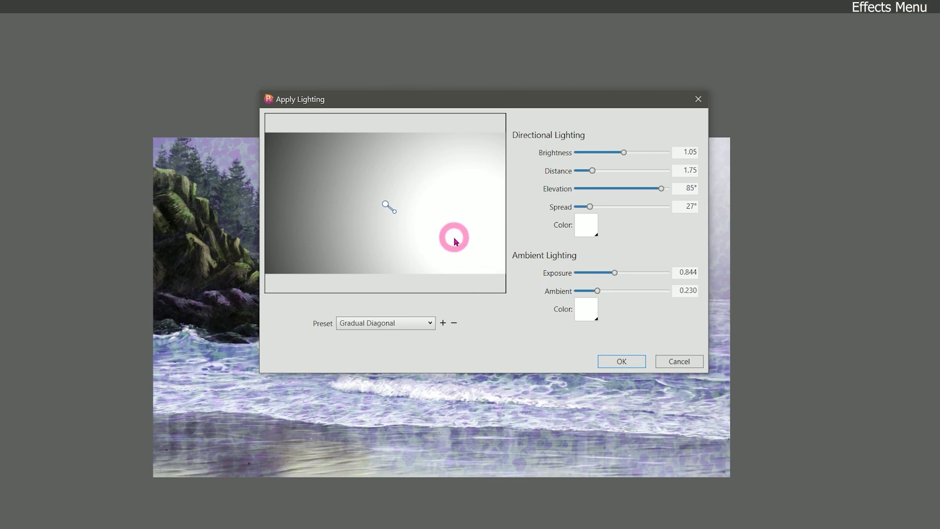
left_click_drag(386, 206, 408, 194)
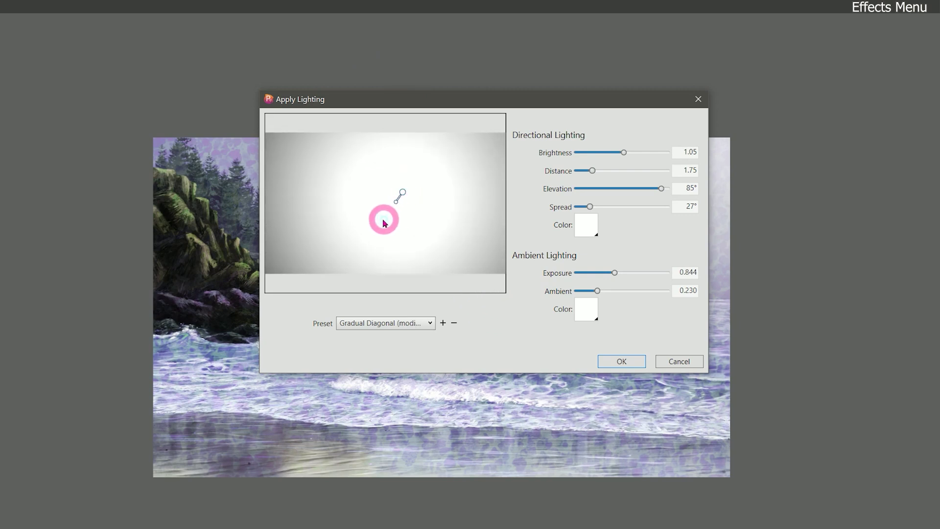
left_click_drag(606, 152, 592, 170)
left_click(625, 153)
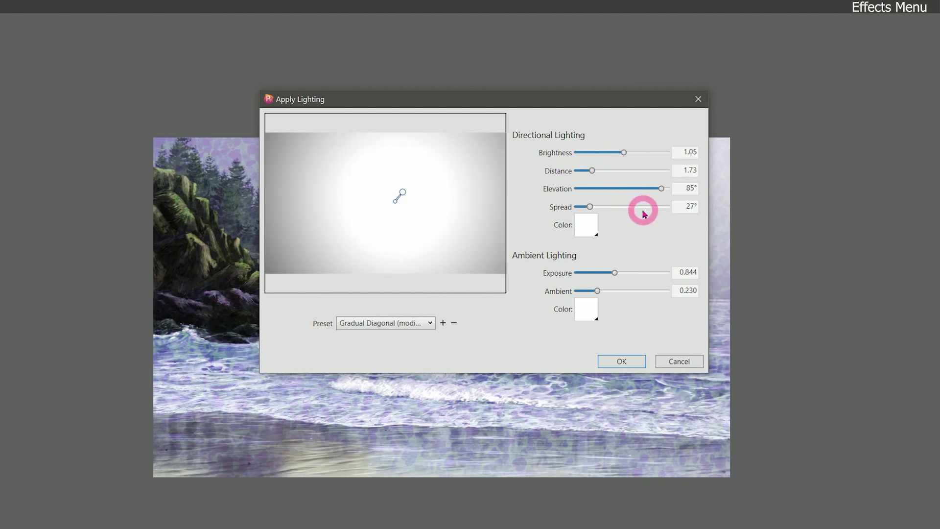
left_click(625, 361)
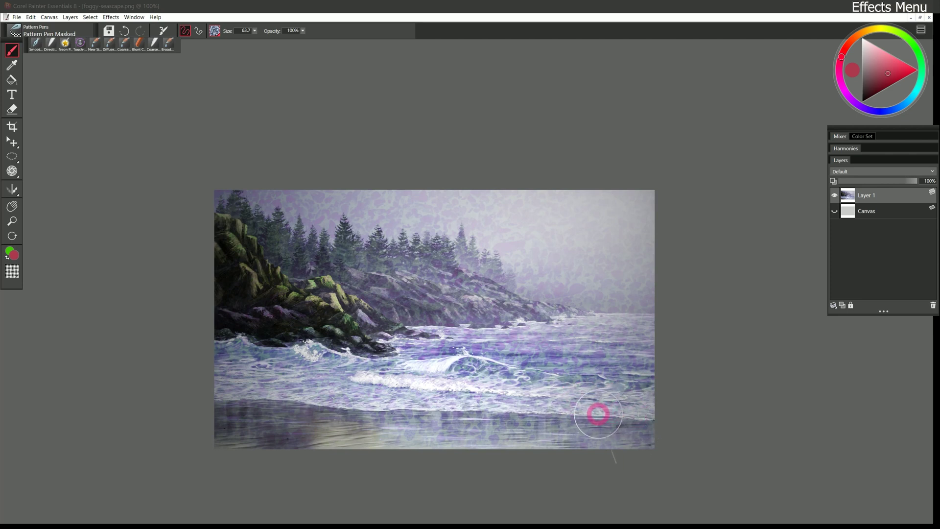
left_click(834, 195)
left_click(835, 196)
left_click(834, 195)
left_click(834, 196)
key("ctrl+z")
- Open Apply Surface Texture and try several paper textures
left_click(111, 17)
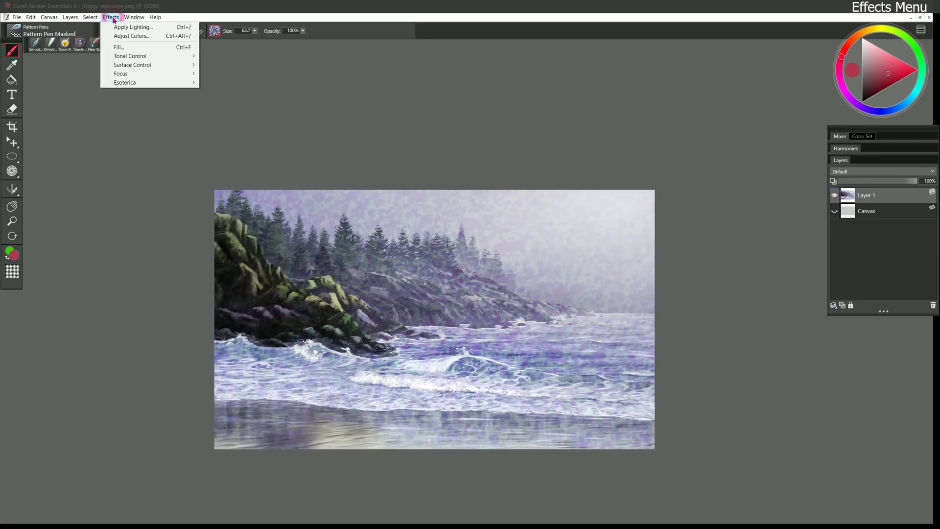
mouse_move(132, 65)
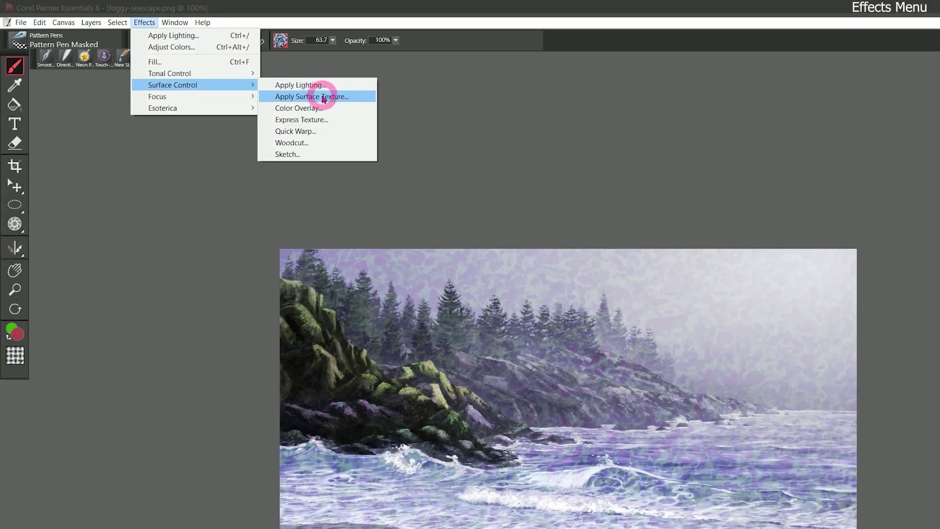
left_click(325, 98)
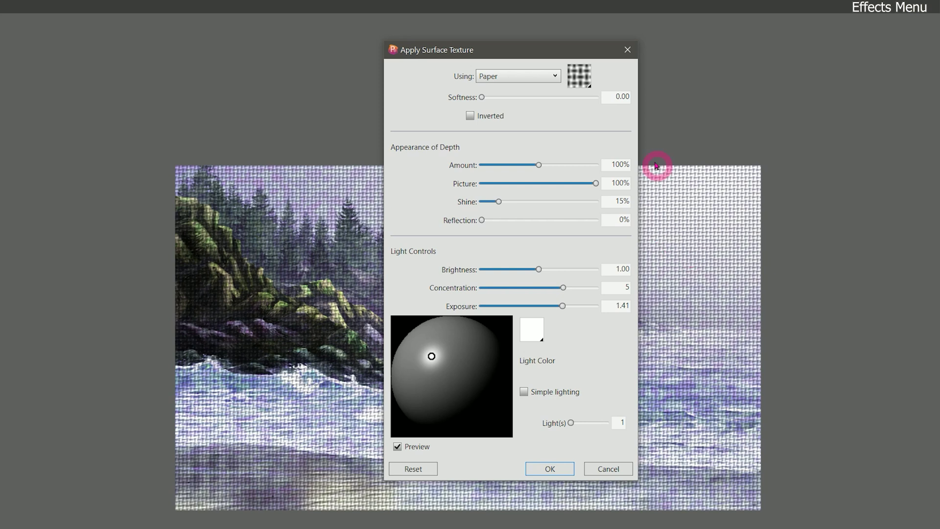
left_click(588, 80)
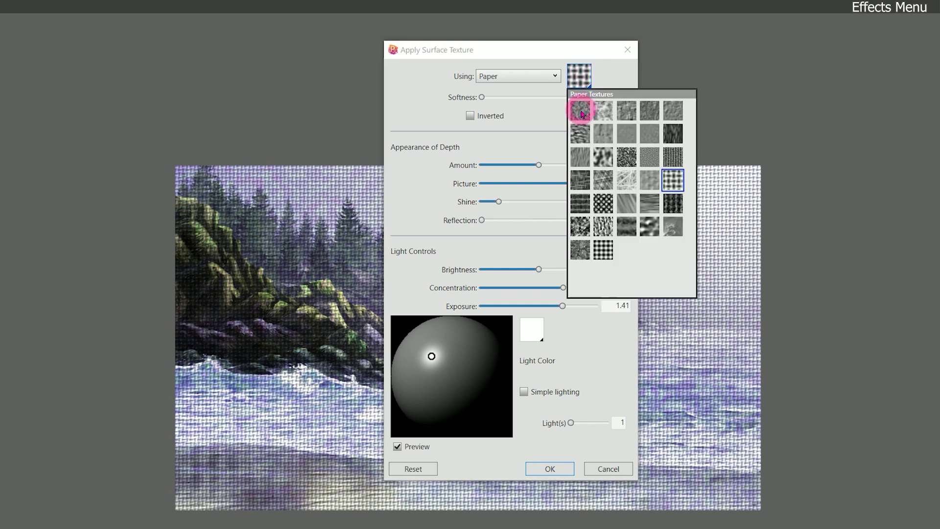
left_click(580, 106)
left_click(588, 82)
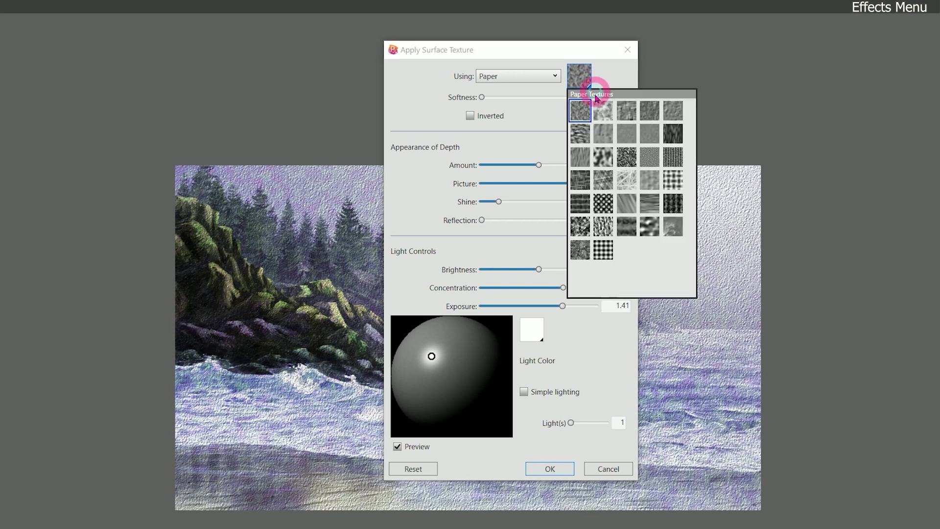
left_click(630, 183)
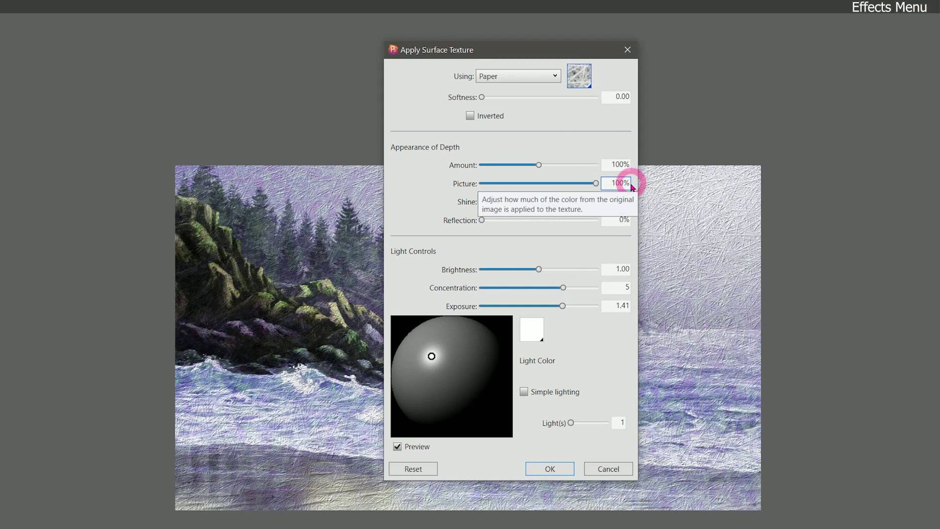
- Use 3D Brush Strokes as the texture source, trying striped and piano-keys textures
left_click(533, 78)
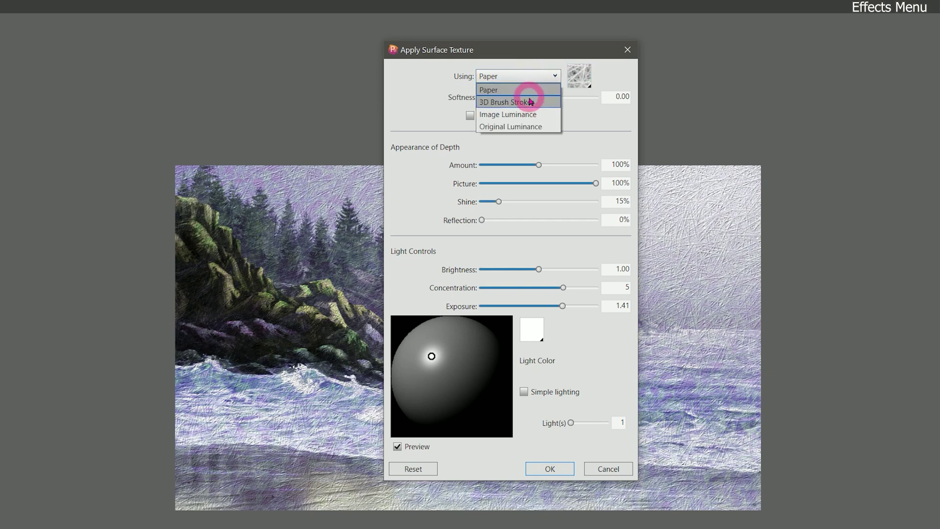
left_click(534, 101)
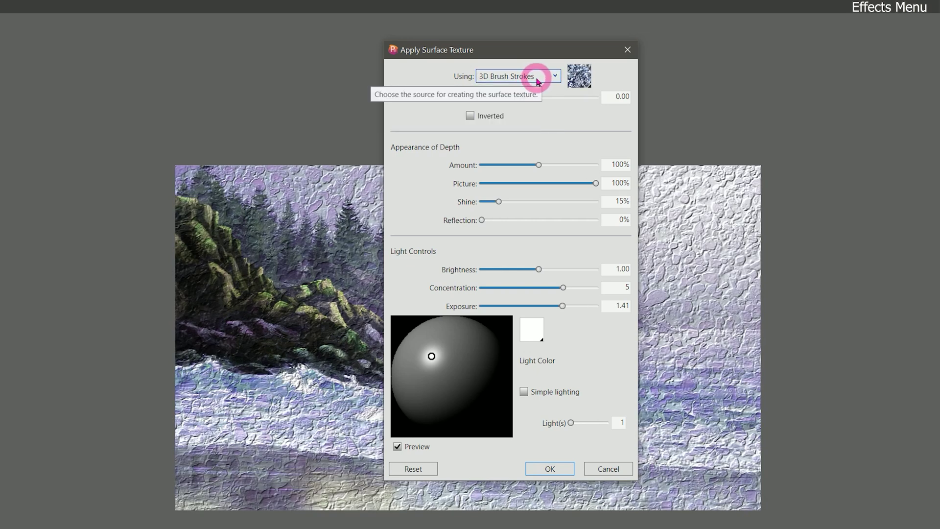
left_click(579, 77)
left_click(581, 140)
left_click(580, 77)
left_click(609, 151)
- Pick the green texture and switch the source to Image Luminance
left_click(580, 78)
left_click(659, 152)
left_click(528, 77)
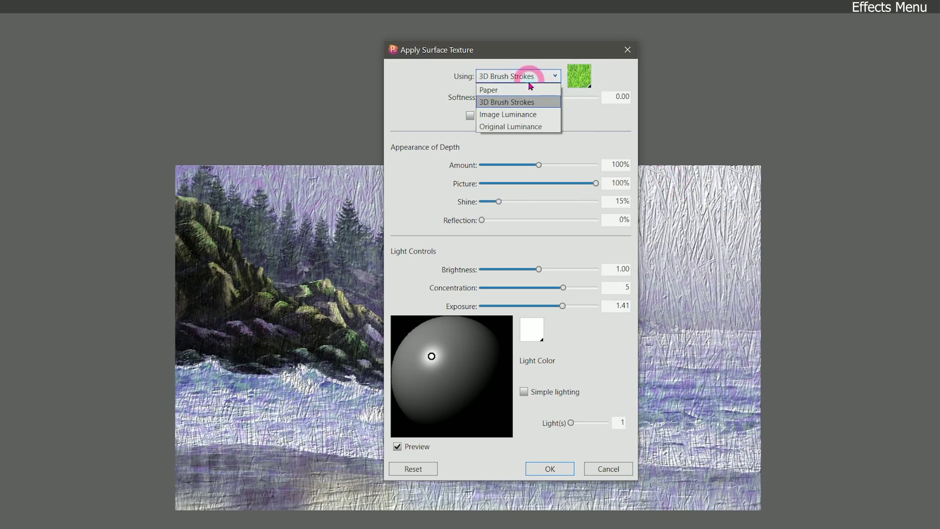
left_click(529, 115)
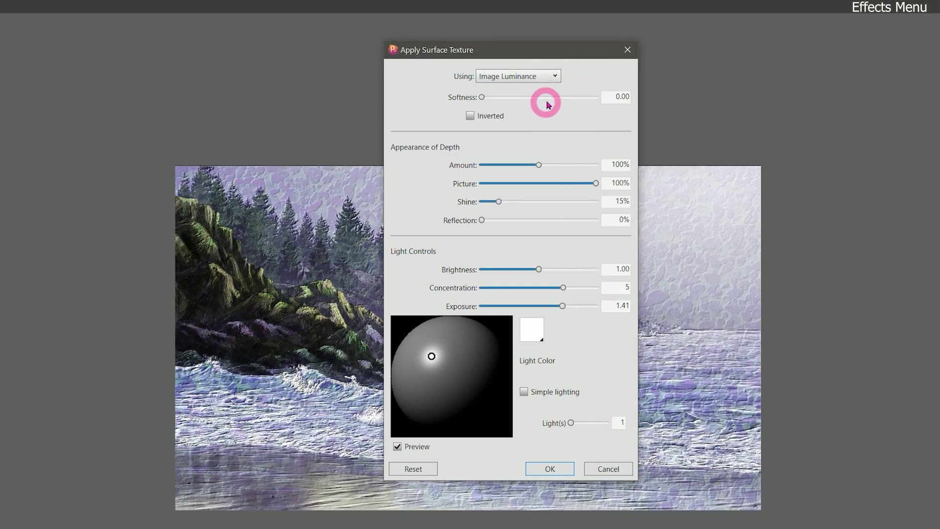
left_click(537, 77)
- Use Original Luminance as the source, inverted, with Amount lowered to 54%
left_click(523, 126)
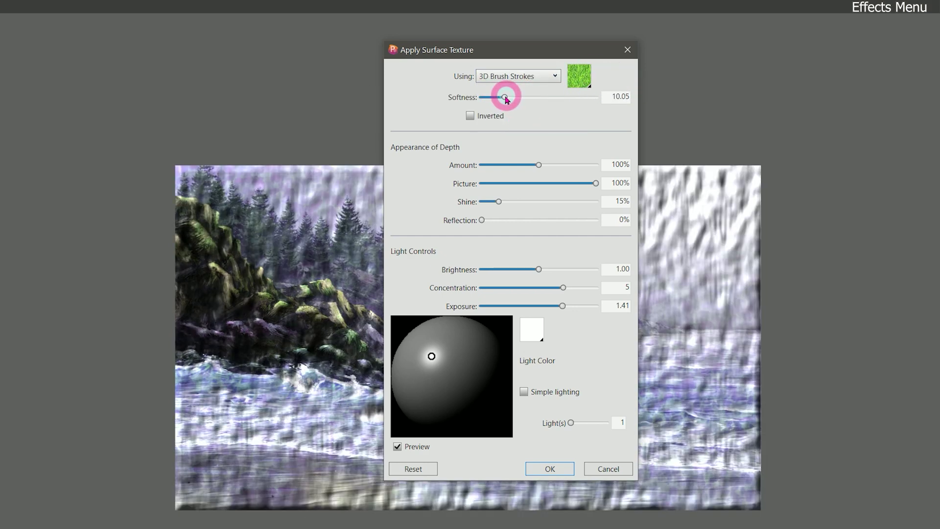
left_click_drag(503, 92, 480, 101)
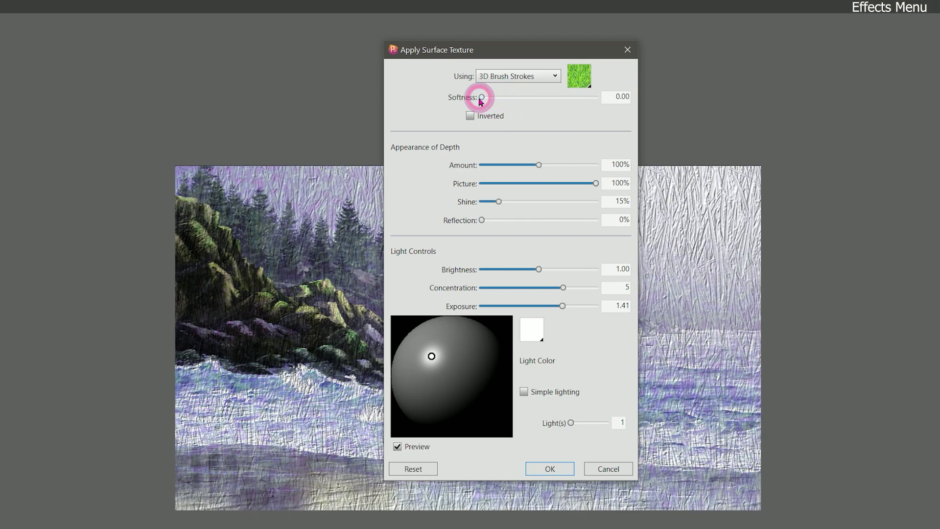
left_click(470, 116)
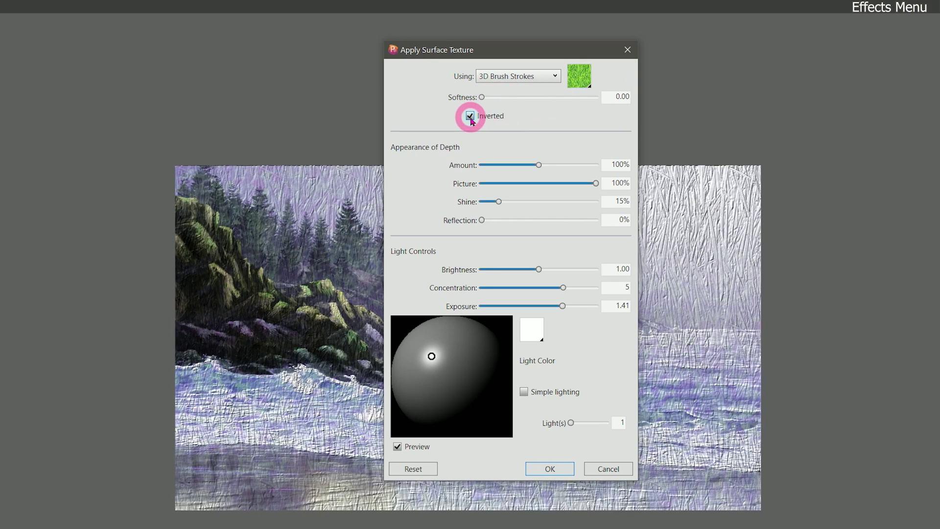
left_click_drag(538, 165, 509, 175)
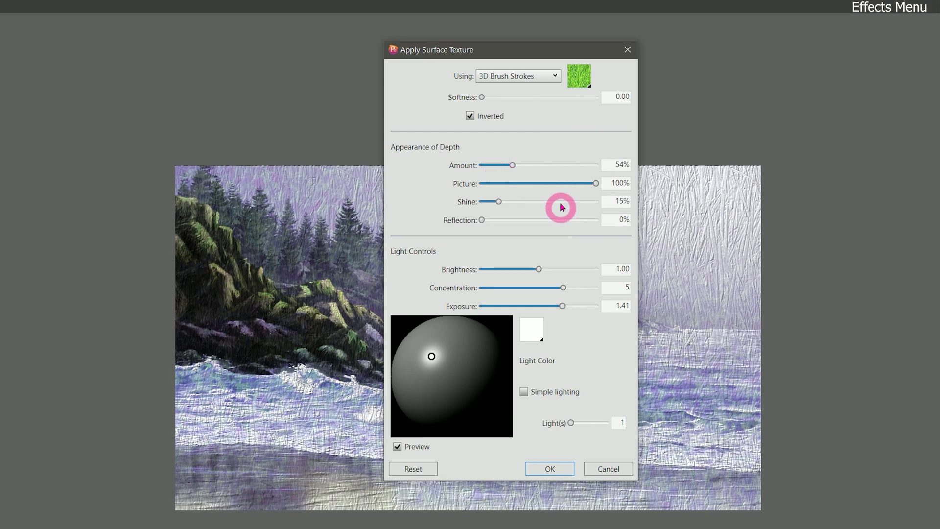
- Reposition the light on the sphere, switch on simple lighting and apply the texture
mouse_move(431, 356)
left_mouse_down()
mouse_move(473, 358)
mouse_move(449, 343)
mouse_move(443, 360)
mouse_move(442, 350)
left_mouse_up()
left_click(571, 422)
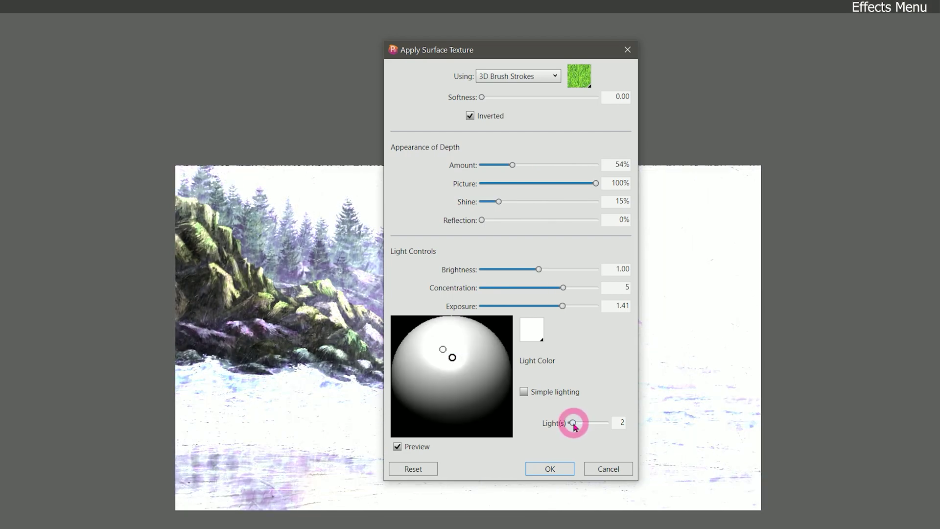
left_click(537, 396)
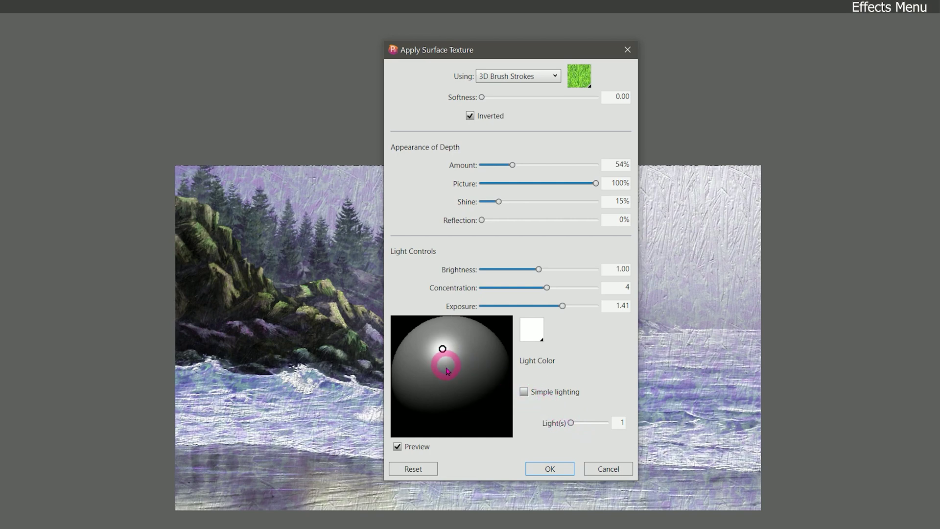
left_click(470, 357)
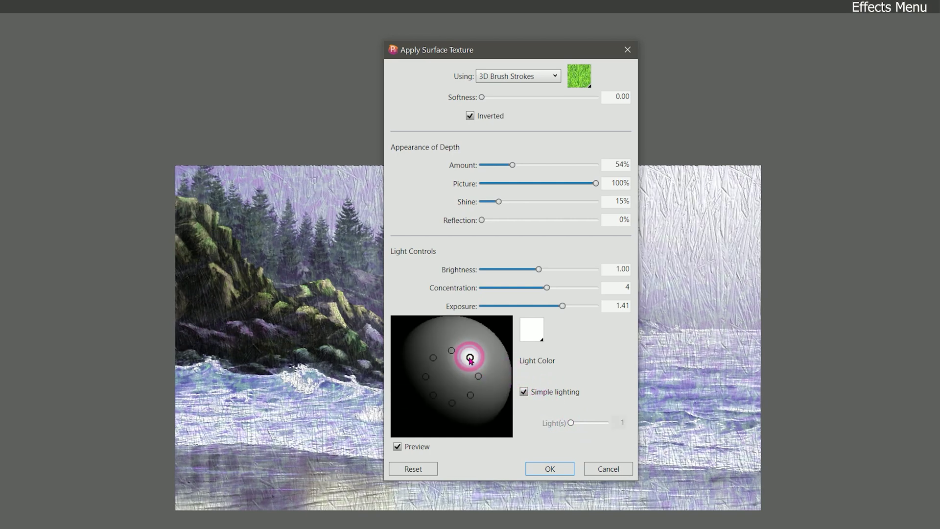
left_click(553, 468)
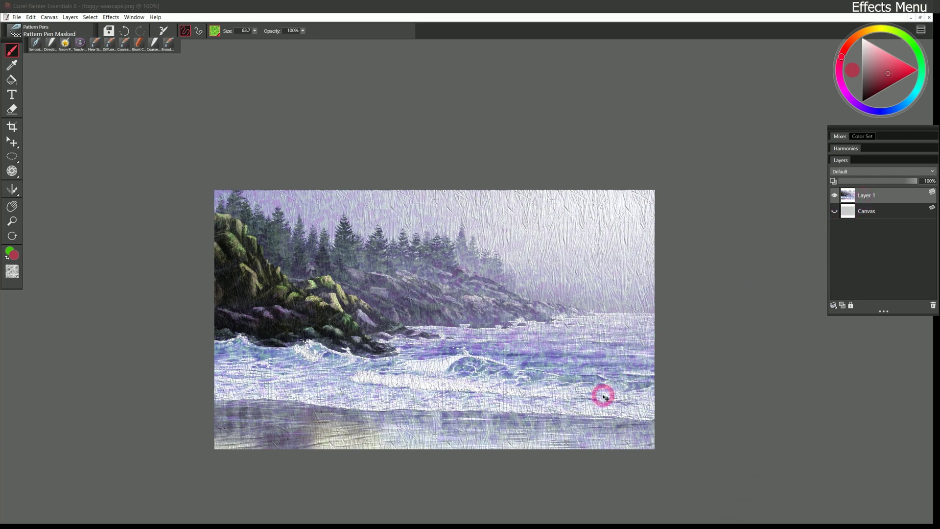
- Undo the surface texture, then add a new layer and rename it 'texture'
key("ctrl+z")
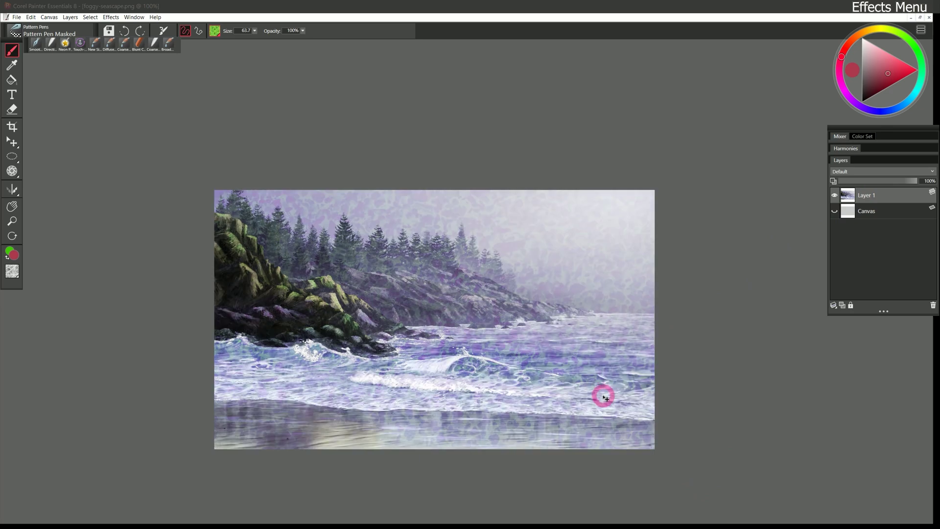
left_click(842, 305)
double_click(869, 194)
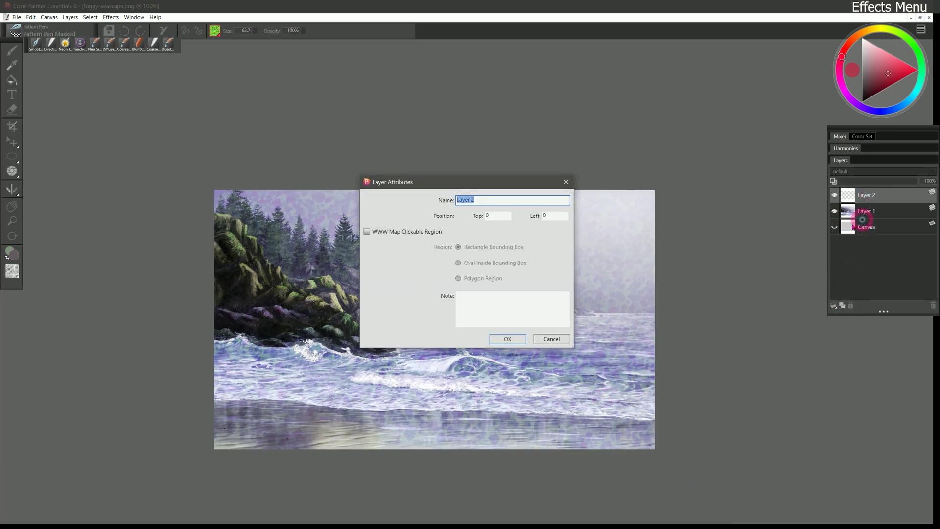
type("texture")
key("Return")
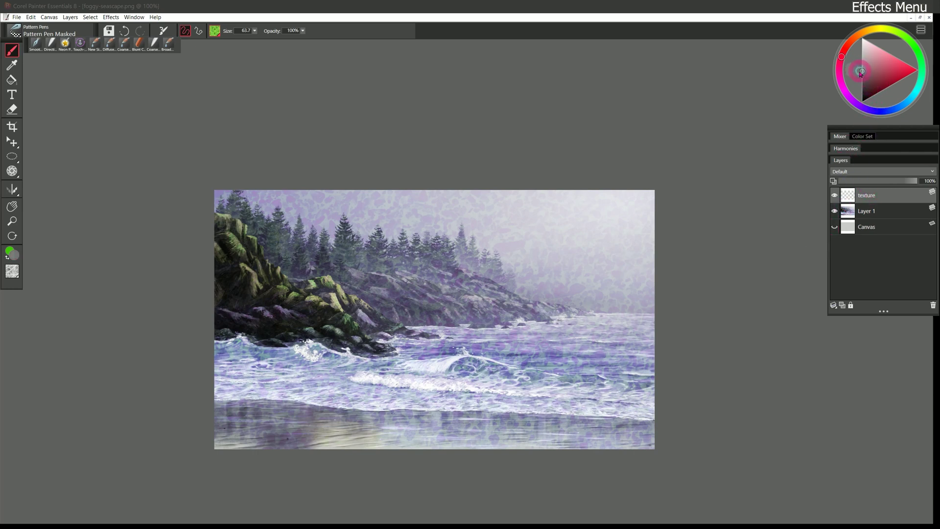
- Fill the texture layer with mid grey, RGB 128, 128, 128
key("ctrl+f")
left_click(518, 242)
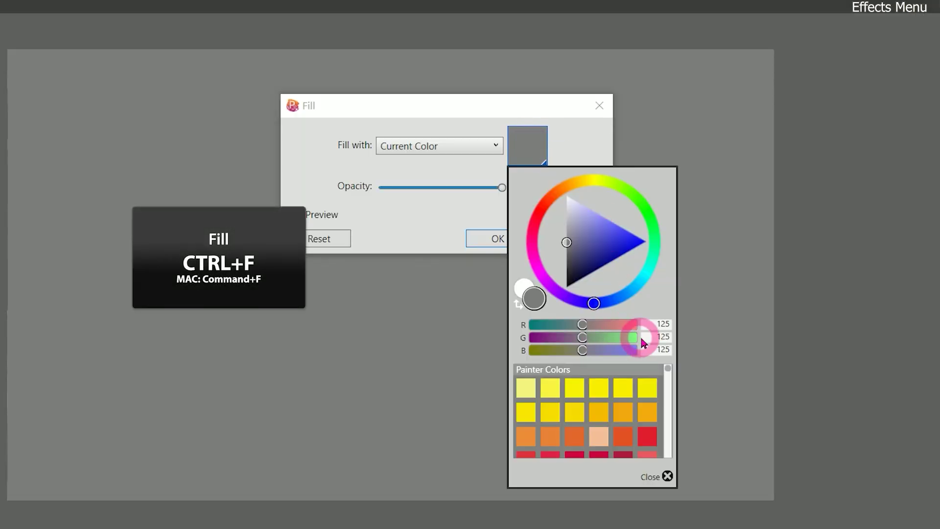
left_click(655, 324)
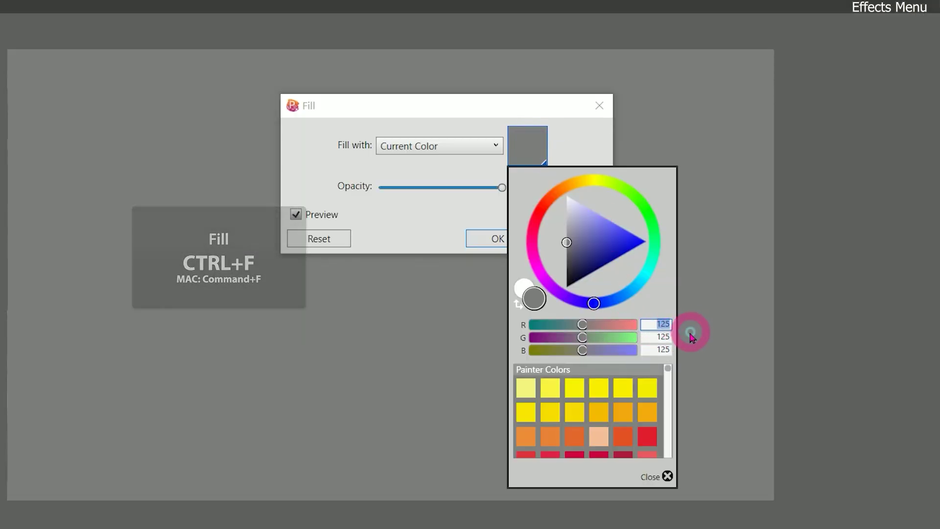
type("128")
left_click(650, 337)
type("128")
key("Tab")
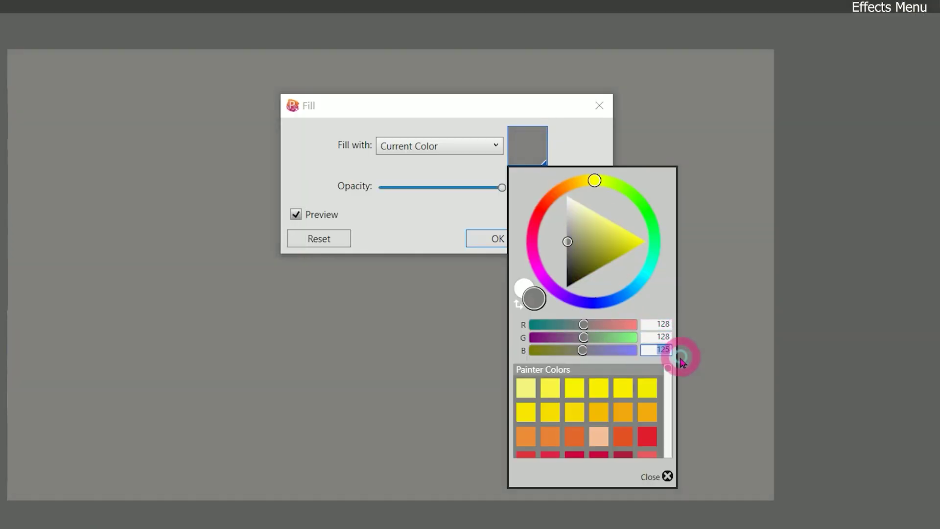
type("128")
left_click(653, 341)
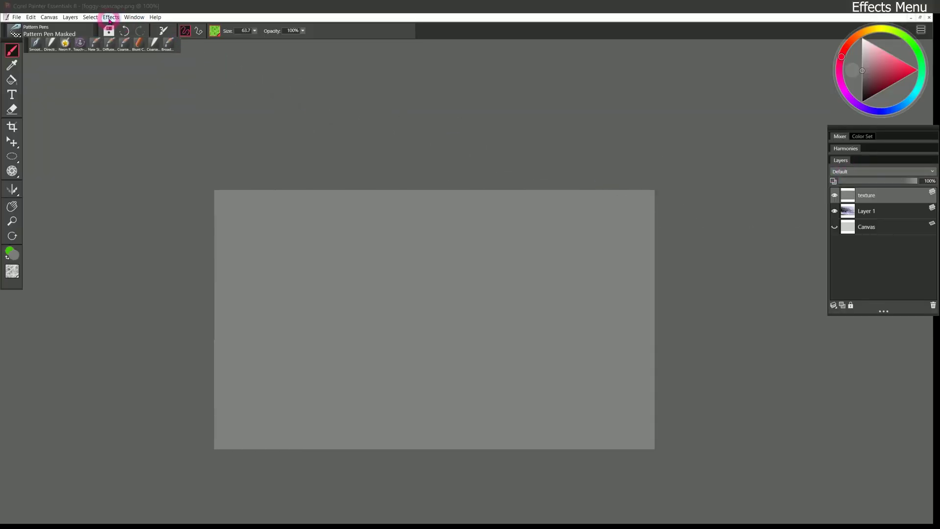
- Apply Surface Texture to the grey layer and set its composite method to Overlay
left_click(108, 18)
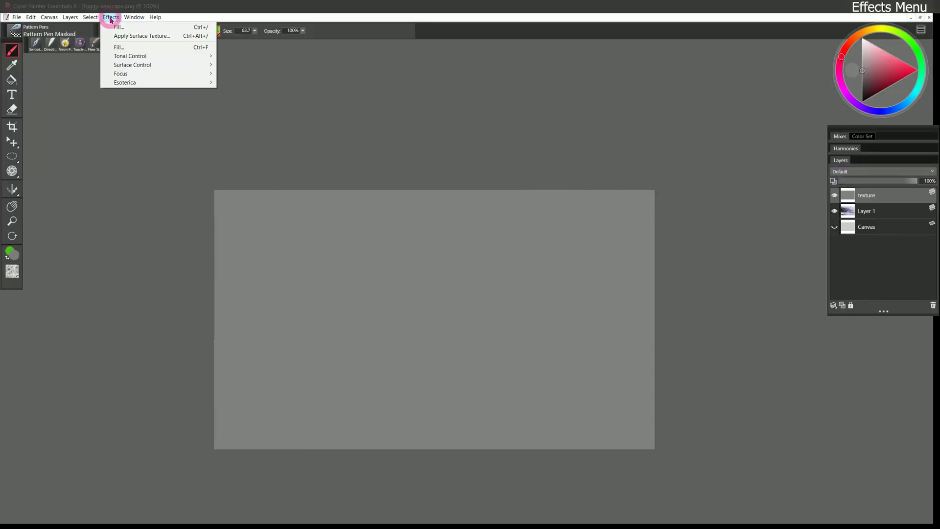
left_click(154, 36)
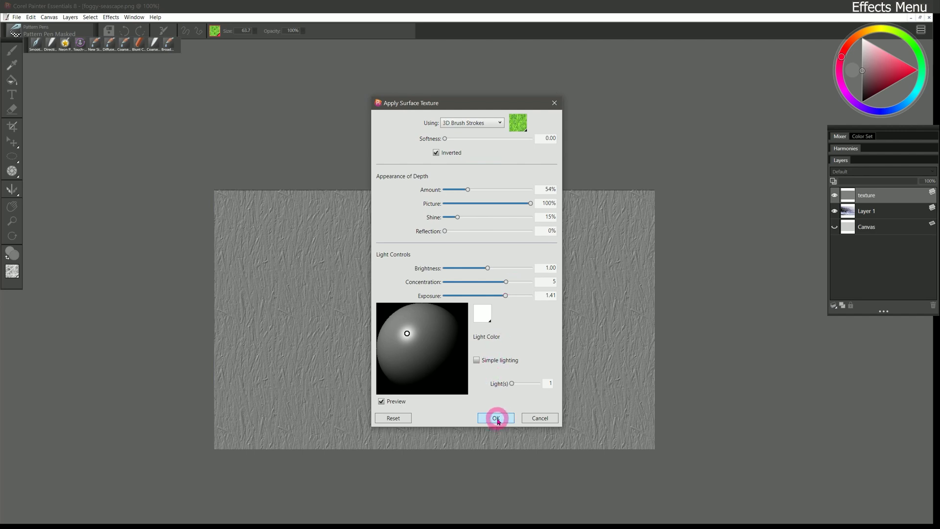
left_click(496, 418)
left_click(849, 171)
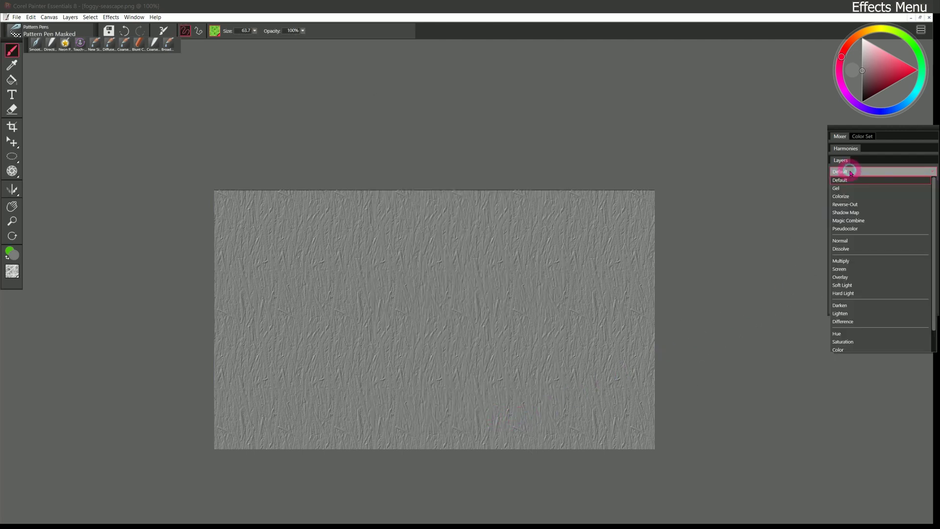
left_click(842, 277)
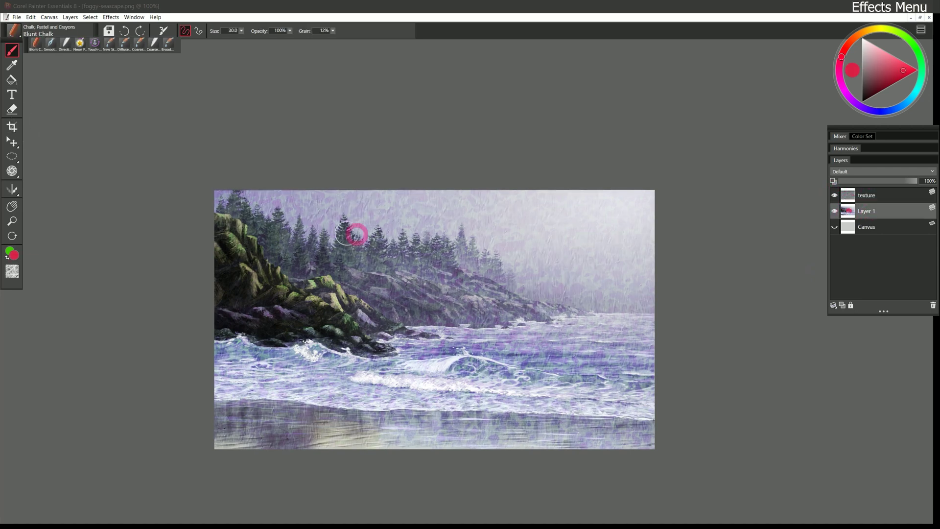
- Pick a different paper grain and paint red and pink chalk strokes across the hills and sea
left_click(12, 271)
left_click(49, 296)
mouse_move(350, 293)
left_mouse_down()
mouse_move(478, 255)
mouse_move(377, 335)
mouse_move(573, 254)
mouse_move(519, 319)
left_mouse_up()
left_click(871, 62)
mouse_move(518, 250)
left_mouse_down()
mouse_move(485, 293)
mouse_move(484, 347)
mouse_move(492, 294)
mouse_move(467, 267)
mouse_move(456, 340)
mouse_move(476, 368)
mouse_move(595, 373)
left_mouse_up()
left_click(865, 195)
- Lower the texture layer's opacity to 83% and apply the surface texture effect
left_click(888, 184)
left_click_drag(874, 184, 905, 184)
left_click(12, 272)
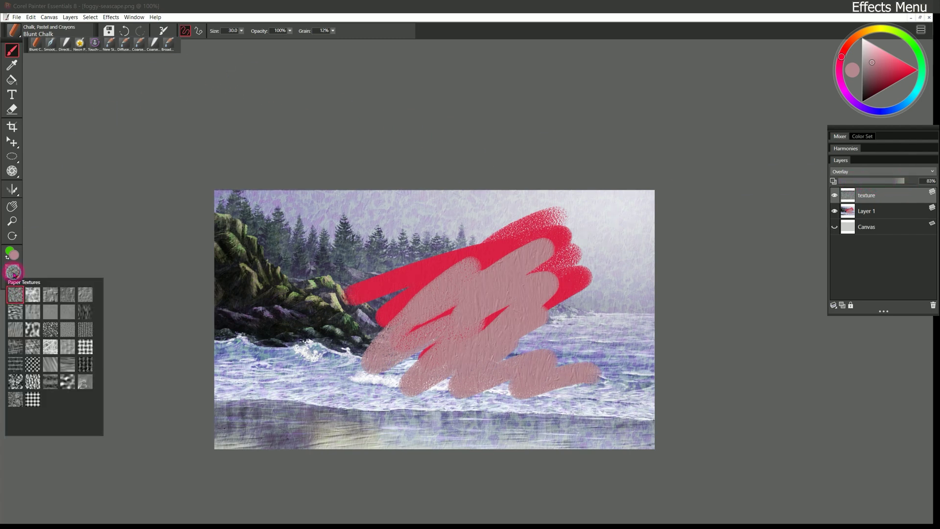
left_click(18, 293)
left_click(110, 17)
mouse_move(153, 64)
left_click(256, 73)
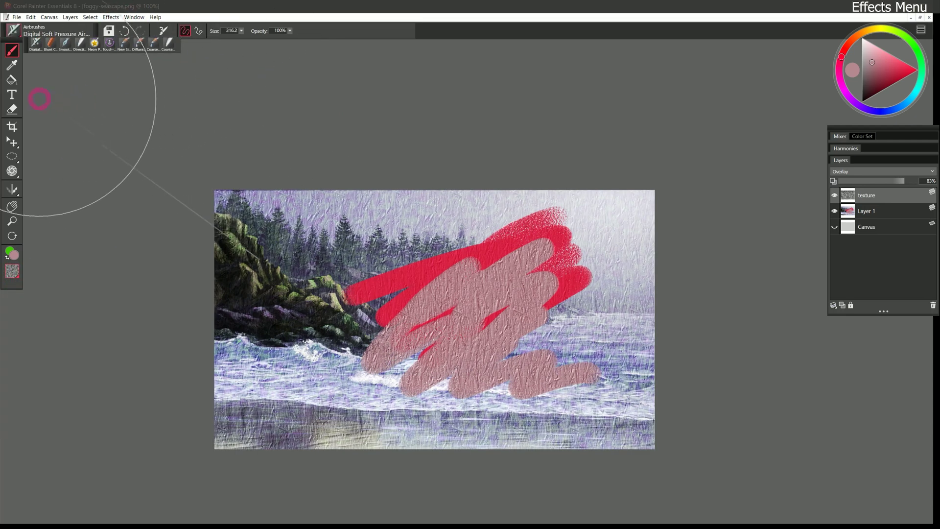
- Erase part of the texture with the Eraser enlarged to about 106
left_click(11, 110)
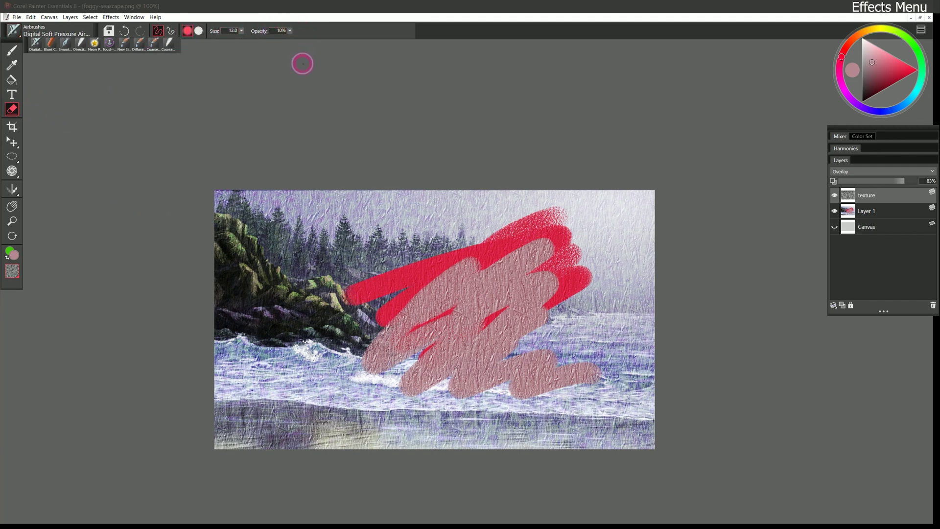
mouse_move(350, 239)
left_mouse_down()
mouse_move(441, 235)
mouse_move(386, 237)
left_mouse_up()
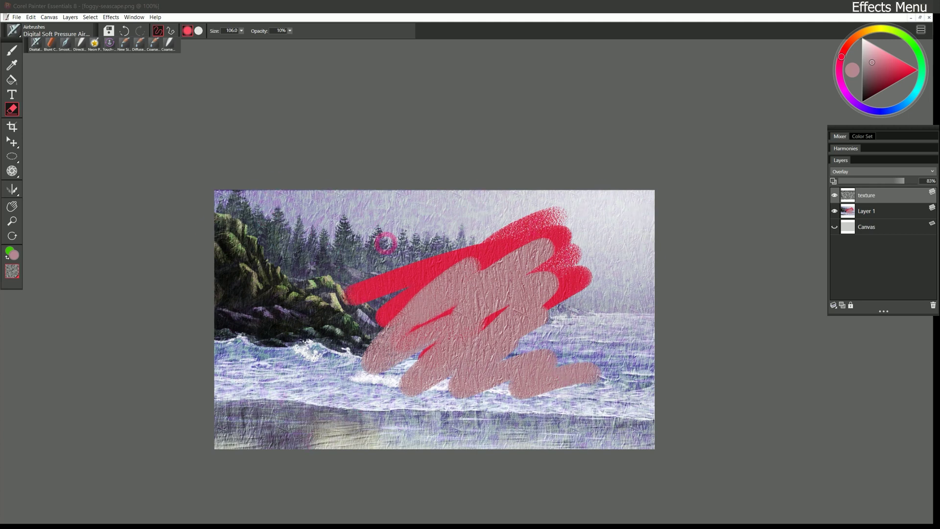
mouse_move(416, 225)
left_mouse_down()
mouse_move(457, 308)
mouse_move(400, 364)
mouse_move(542, 360)
mouse_move(595, 261)
left_mouse_up()
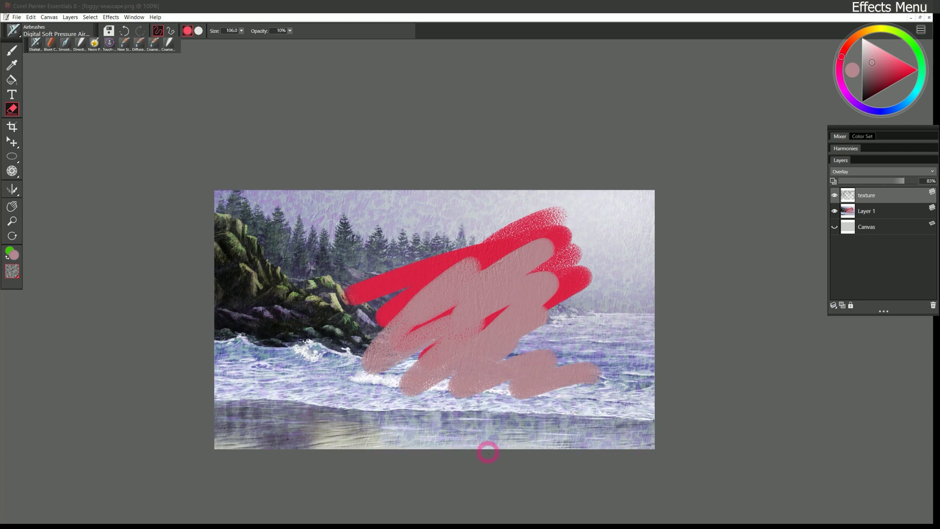
- Revert the foggy seascape to its last saved version, confirming the warning
left_click(111, 18)
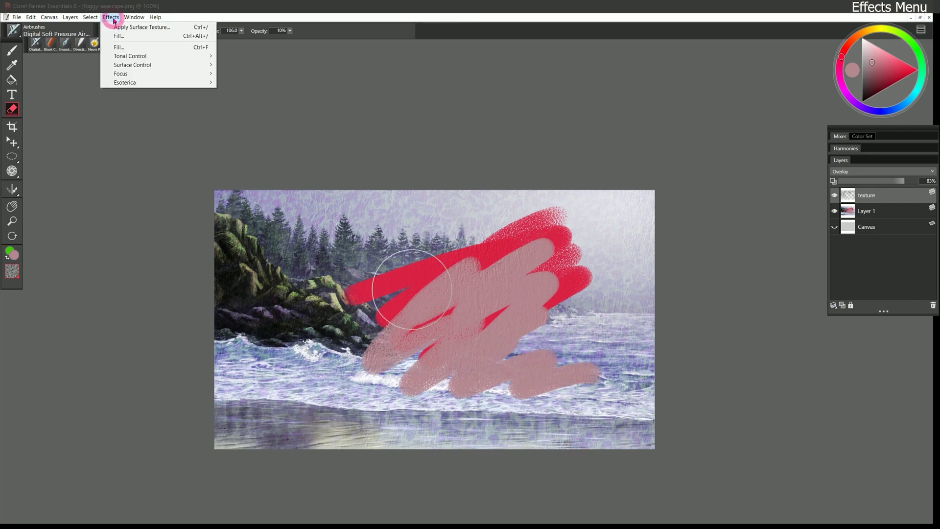
mouse_move(175, 69)
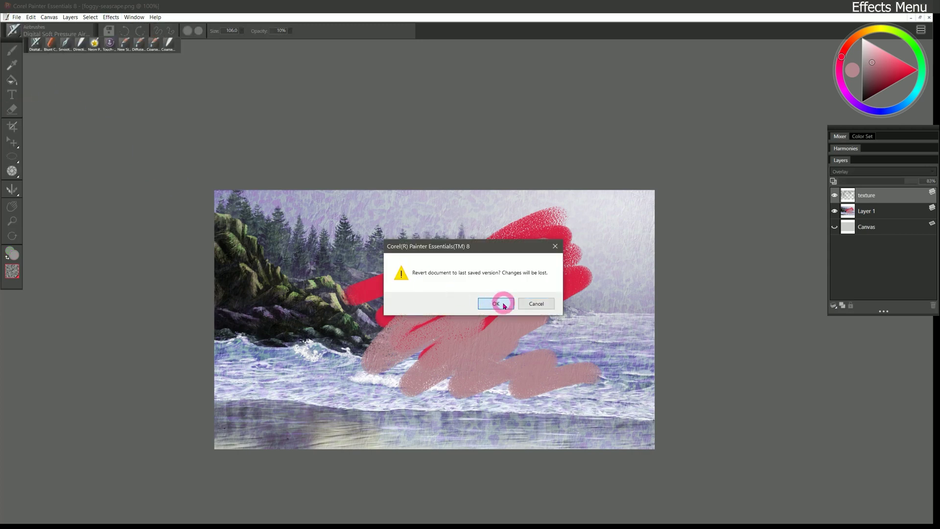
left_click(497, 302)
- On a new layer, fill a circular selection in the right-hand fog with white as a sun
left_click(841, 305)
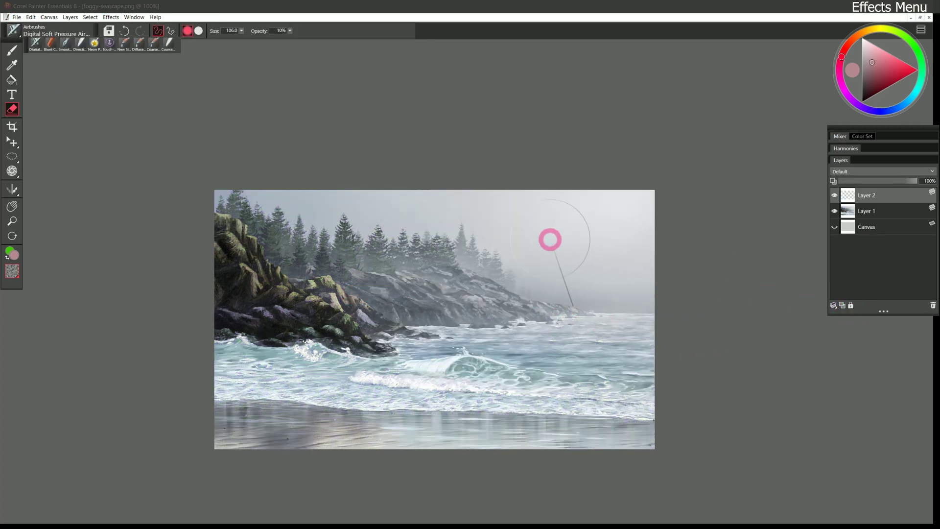
left_click(12, 156)
left_click_drag(534, 238, 574, 278)
left_click(862, 38)
key("ctrl+f")
key("Return")
- Apply Effects > Focus > Soften to the sun's edges
left_click(111, 17)
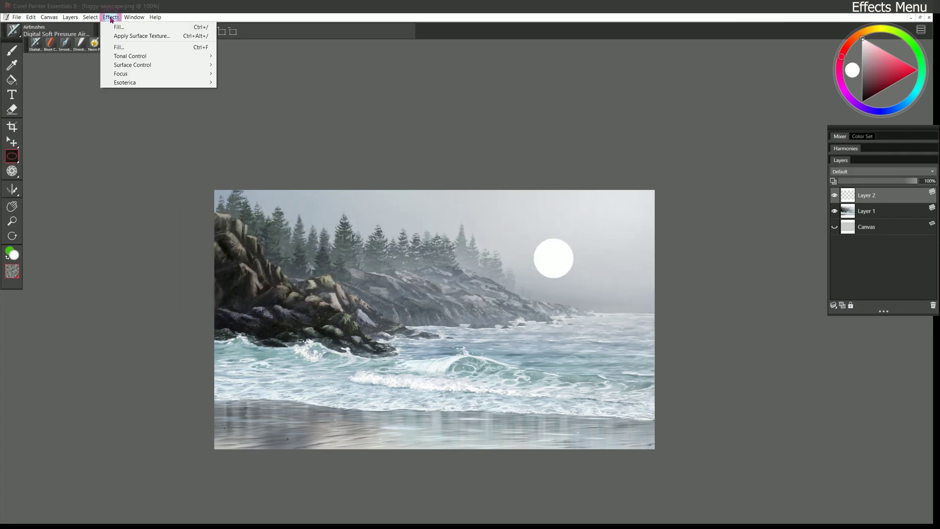
mouse_move(211, 77)
left_click(252, 90)
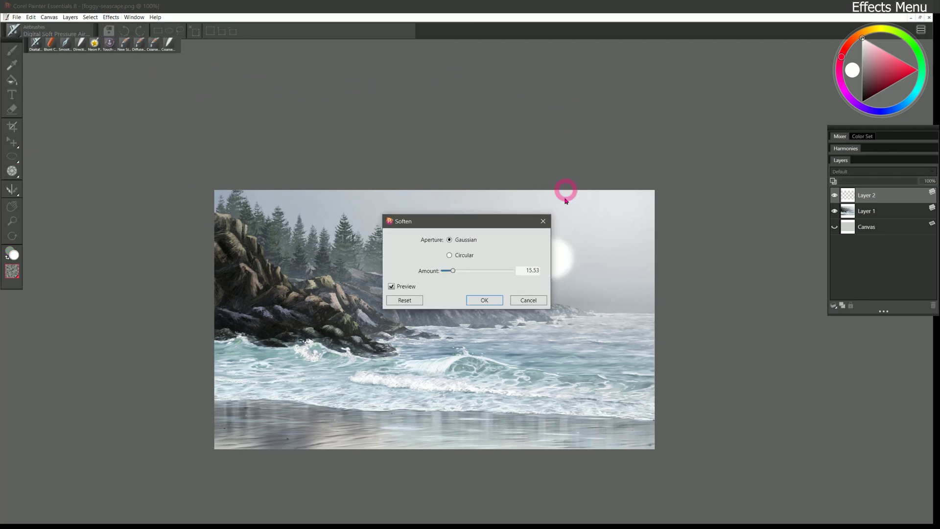
left_click_drag(562, 202, 505, 177)
mouse_move(387, 243)
left_mouse_down()
mouse_move(403, 251)
mouse_move(390, 241)
mouse_move(412, 241)
mouse_move(404, 242)
left_mouse_up()
left_click(435, 274)
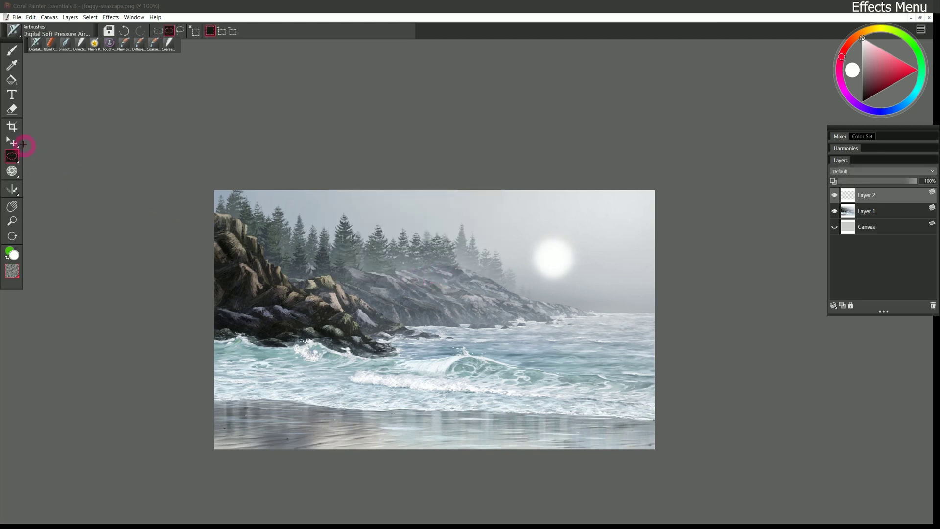
- Move the sun toward the top-right corner, then cut its layer away
left_click(13, 142)
left_click_drag(541, 268, 631, 240)
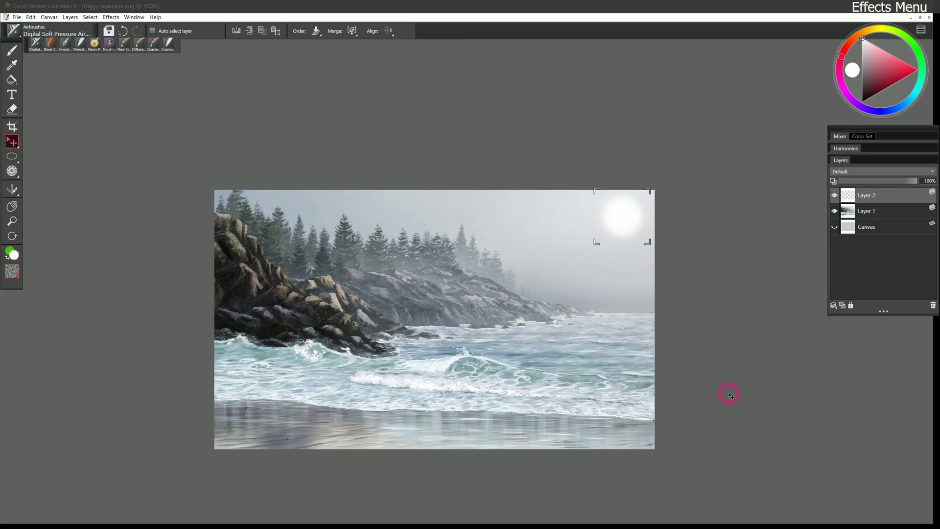
left_click(110, 16)
mouse_move(161, 73)
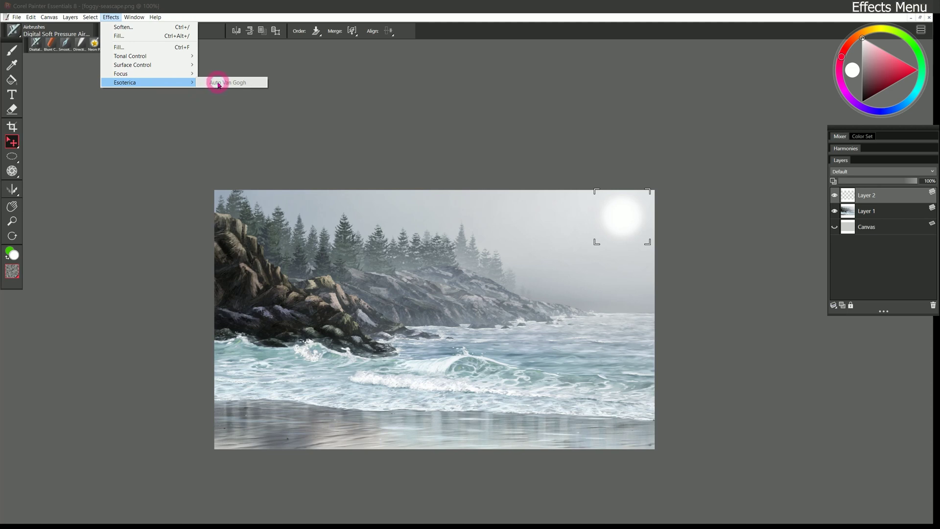
left_click(134, 17)
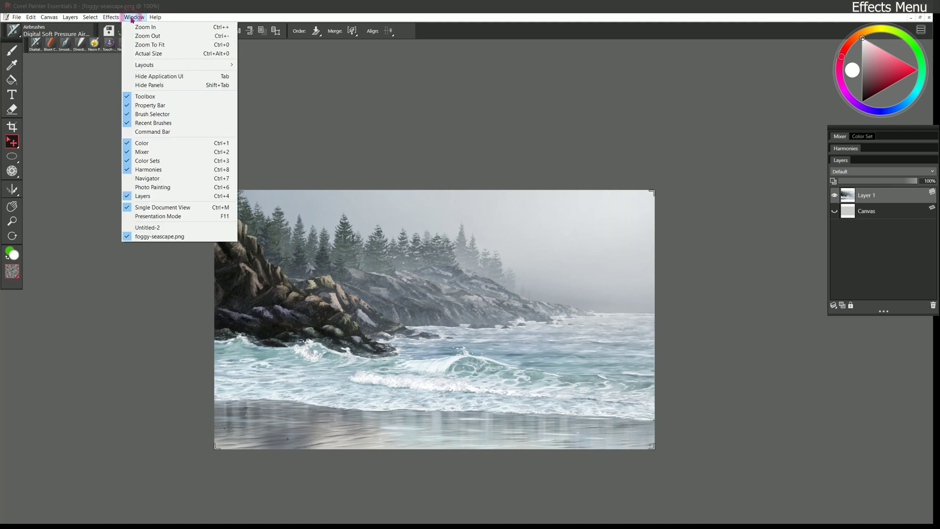
left_click(163, 45)
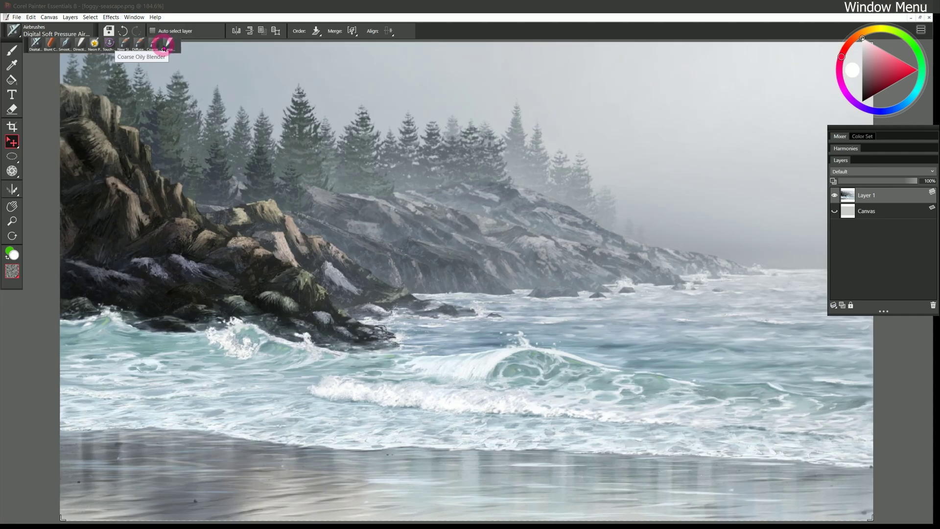
left_click(11, 220)
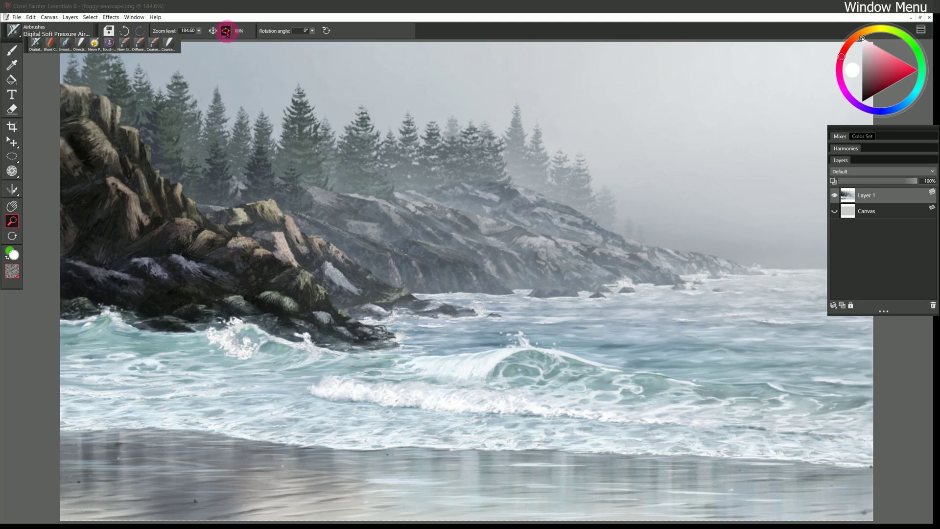
left_click(134, 17)
left_click(178, 55)
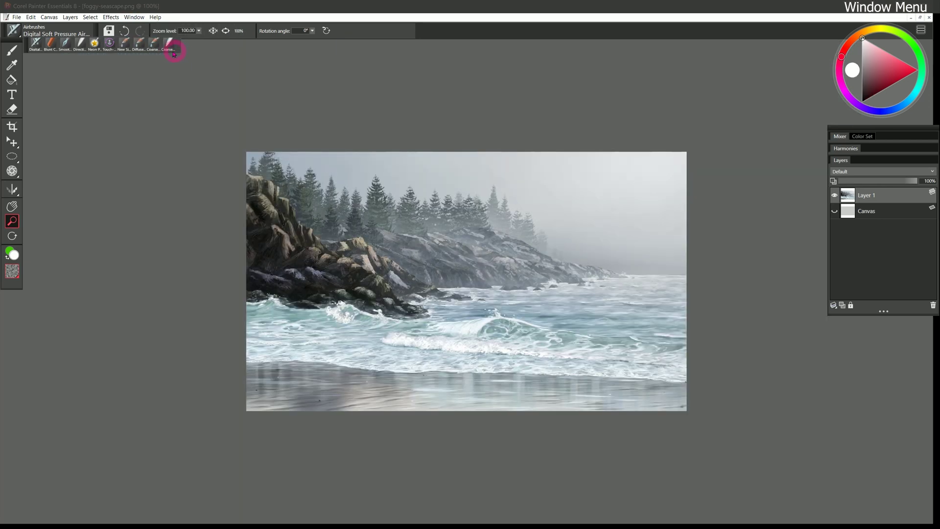
left_click(134, 17)
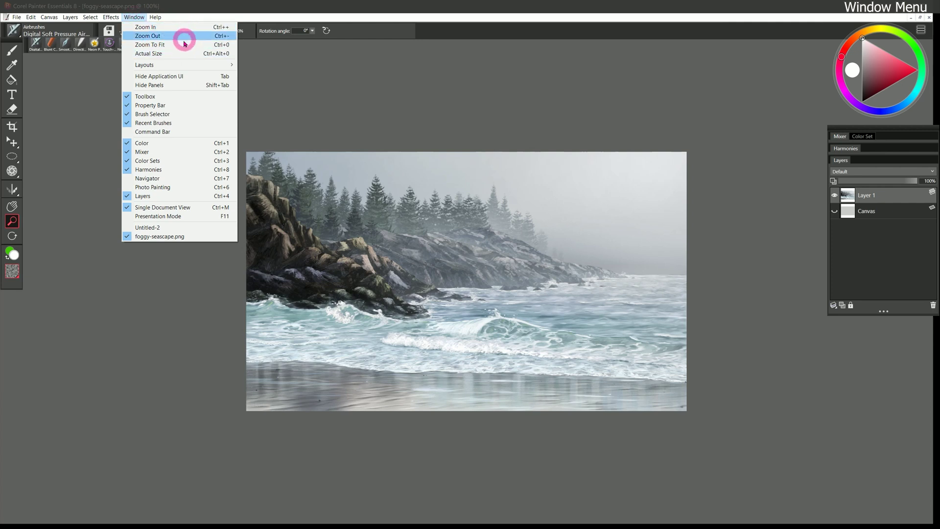
- Show the Command Bar, hide it again, then reopen the Window menu
mouse_move(186, 69)
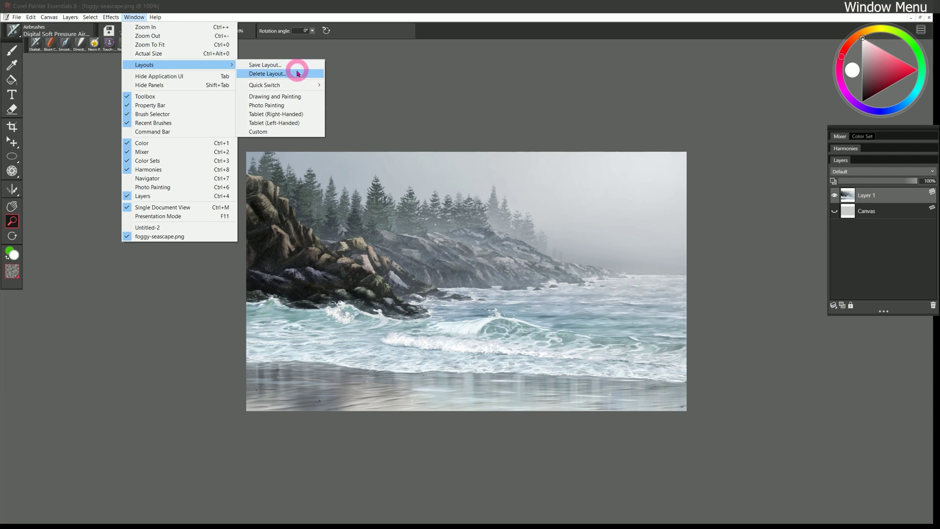
mouse_move(294, 86)
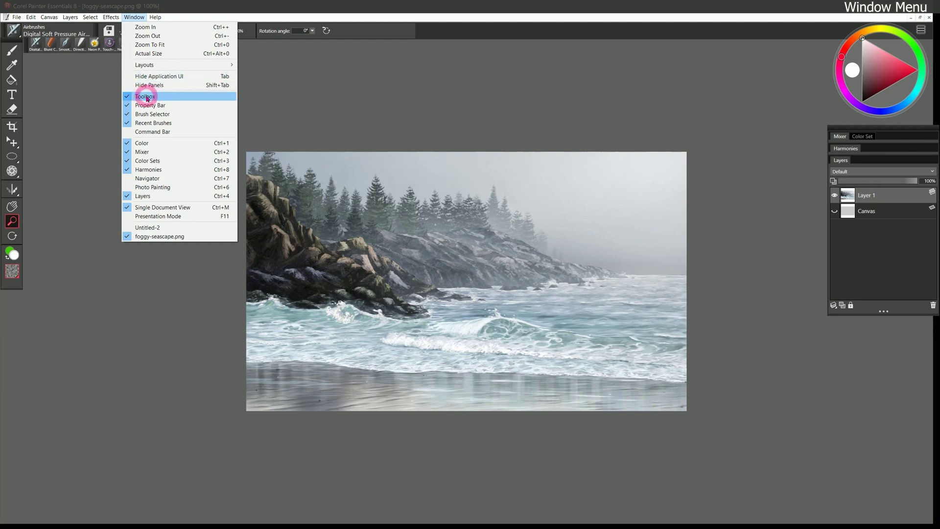
left_click(154, 134)
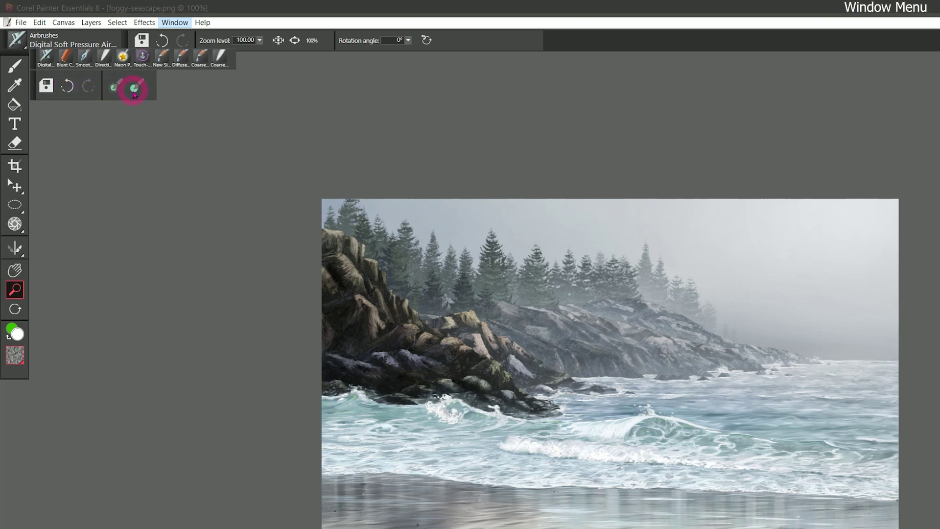
left_click(175, 23)
left_click(219, 169)
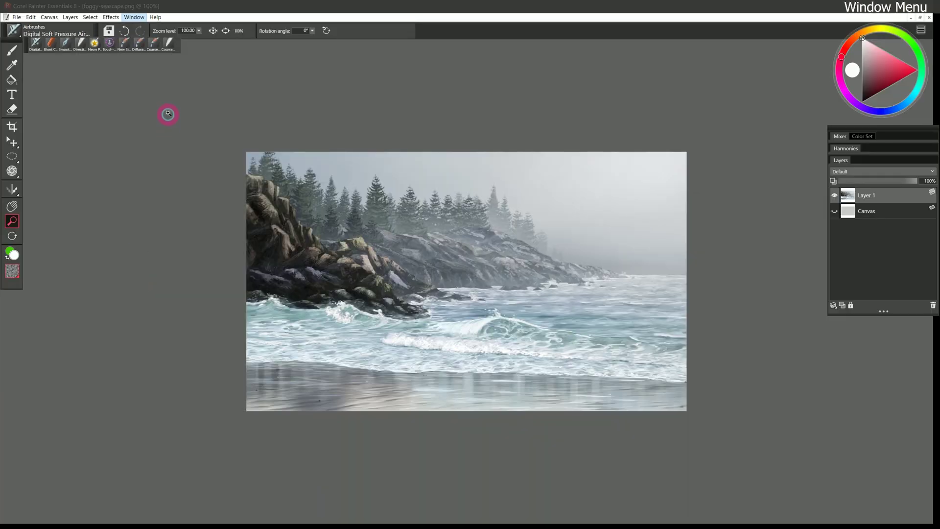
left_click(177, 25)
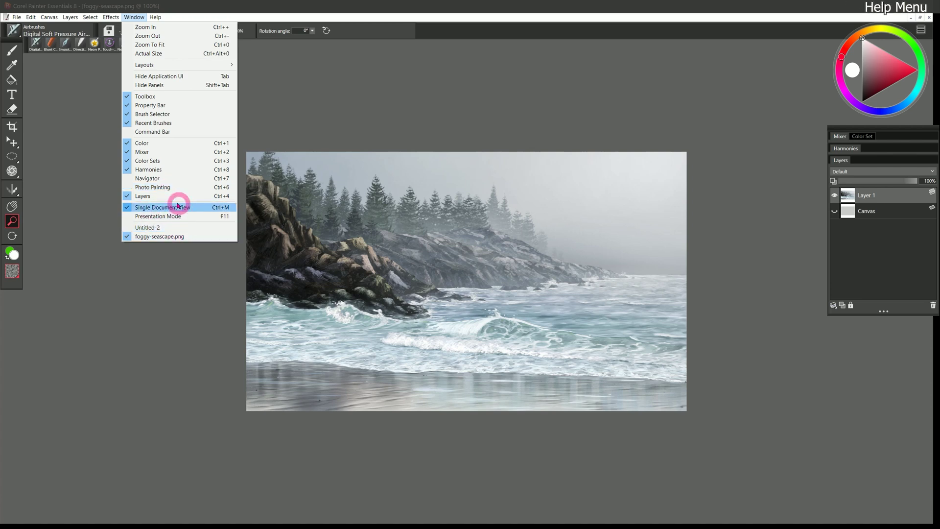
- Dismiss the Window menu and bring up the Help menu
left_click(134, 17)
left_click(155, 17)
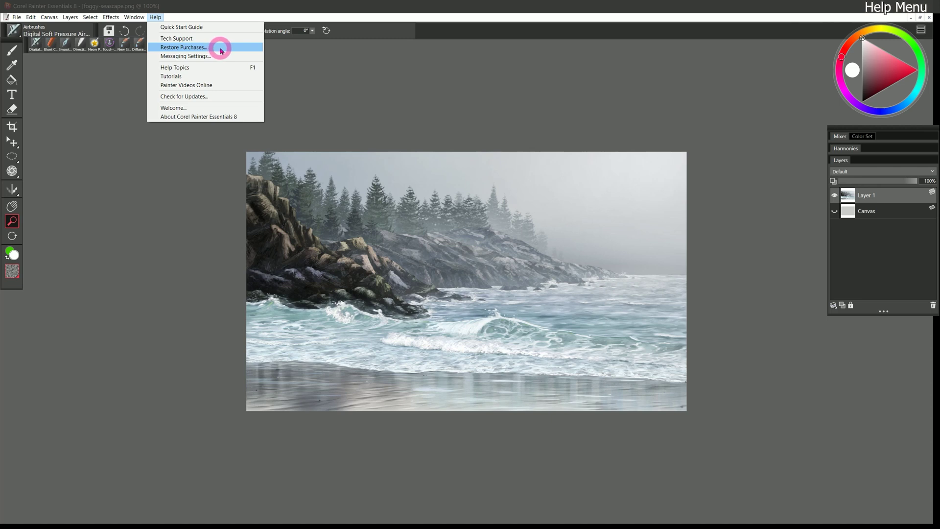
- In Messaging Settings, uncheck 'Keep me informed', keep auto-updates on, and choose 'Do not show me tray messages'
left_click(207, 56)
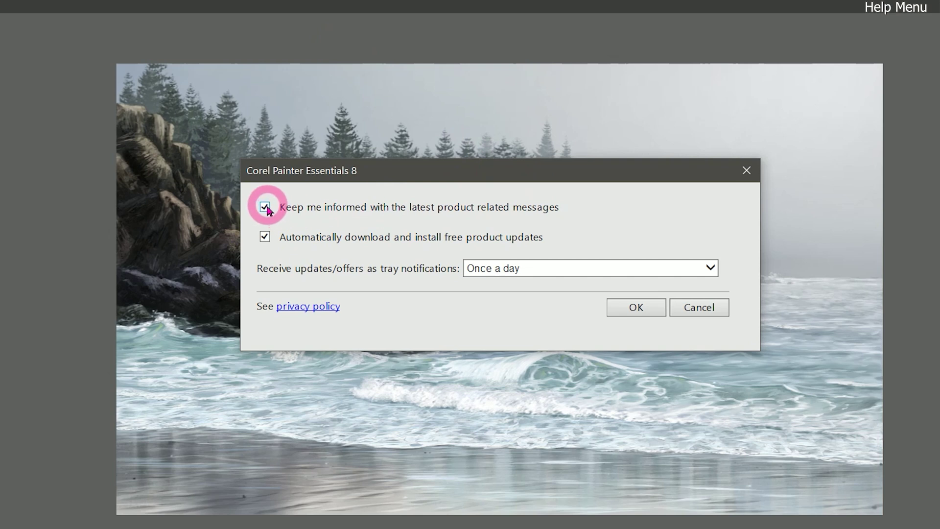
left_click(265, 207)
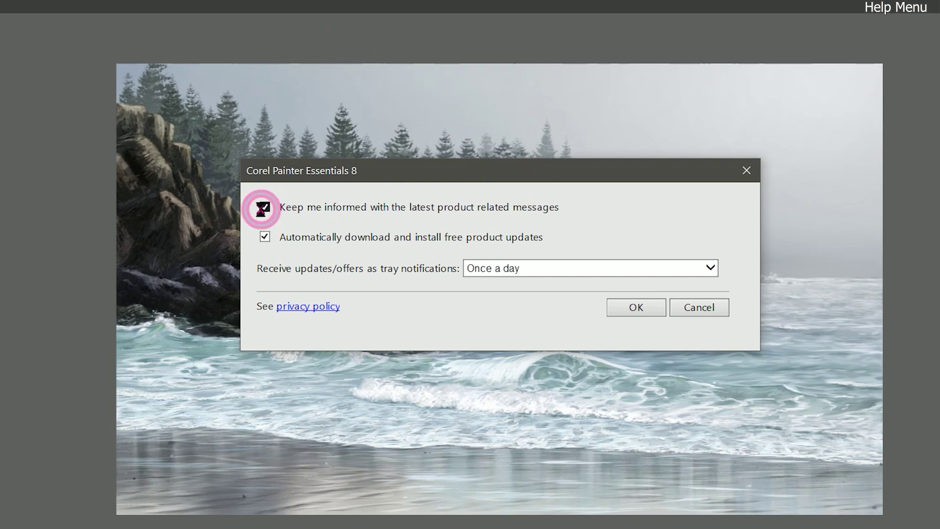
left_click(264, 237)
left_click(265, 237)
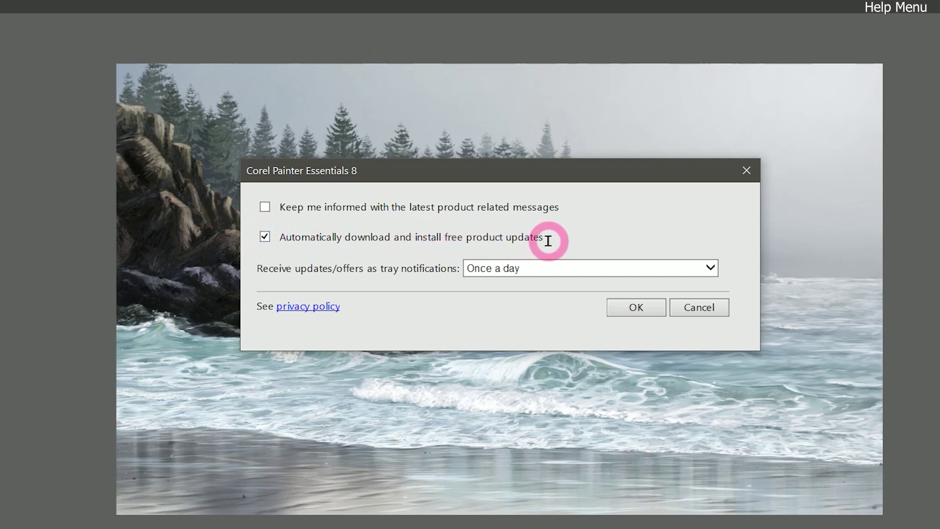
left_click(511, 268)
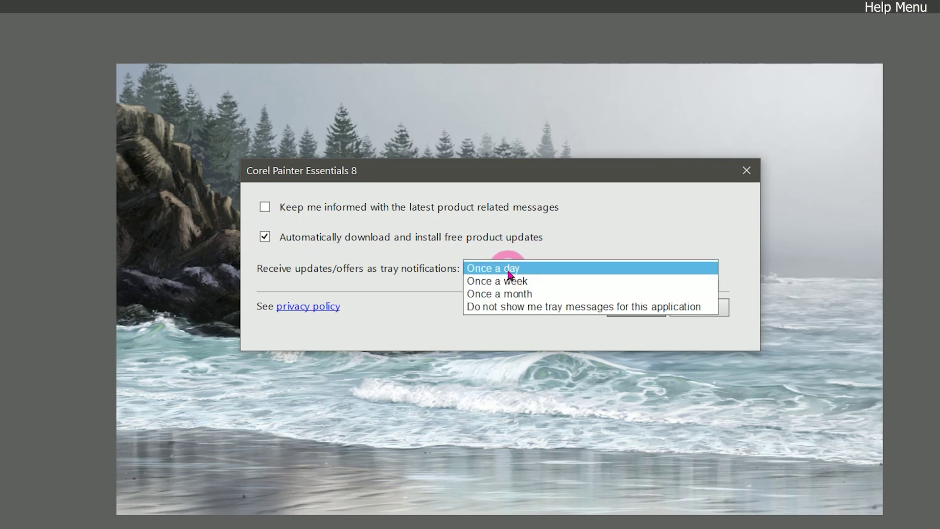
left_click(665, 307)
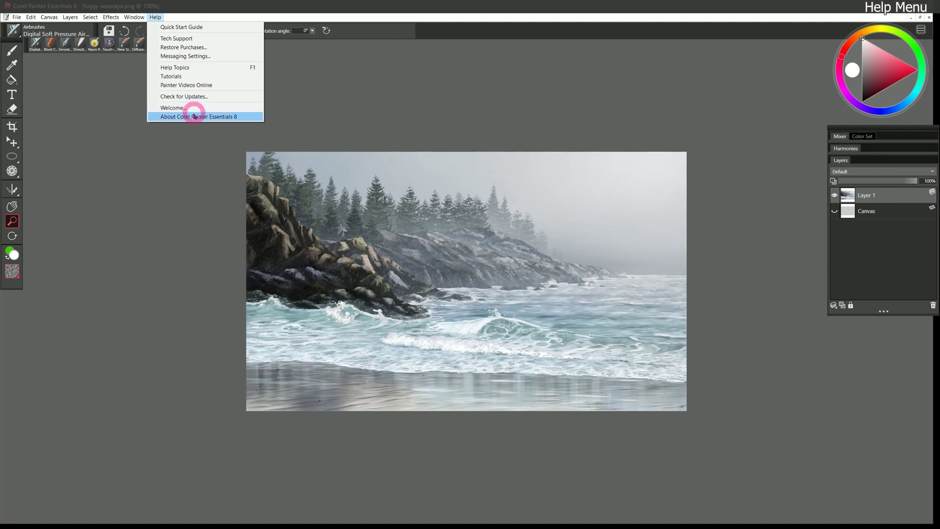
- View the About Corel Painter Essentials 8 box showing version 8.0.0.148
left_click(193, 117)
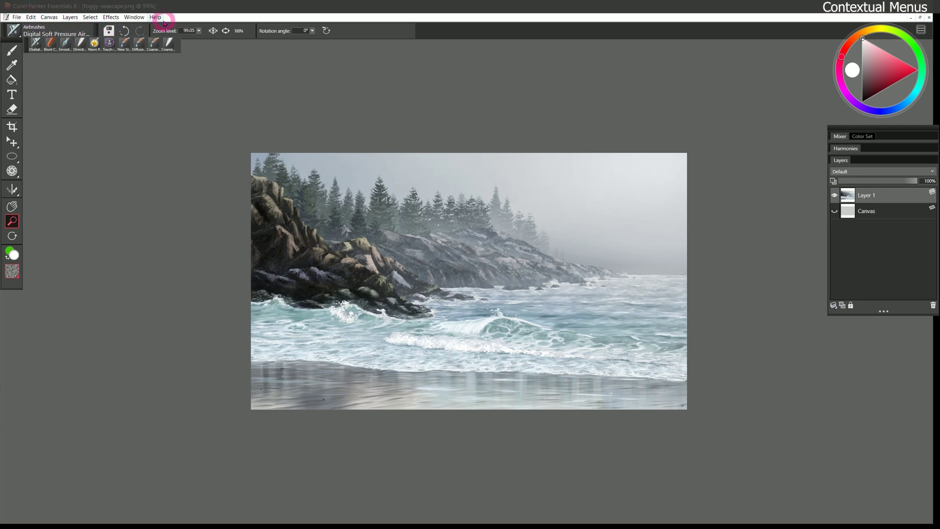
- Show the canvas zoom contextual menu, pick the Brush tool and its brush menu, then the Layers menu
right_click(228, 116)
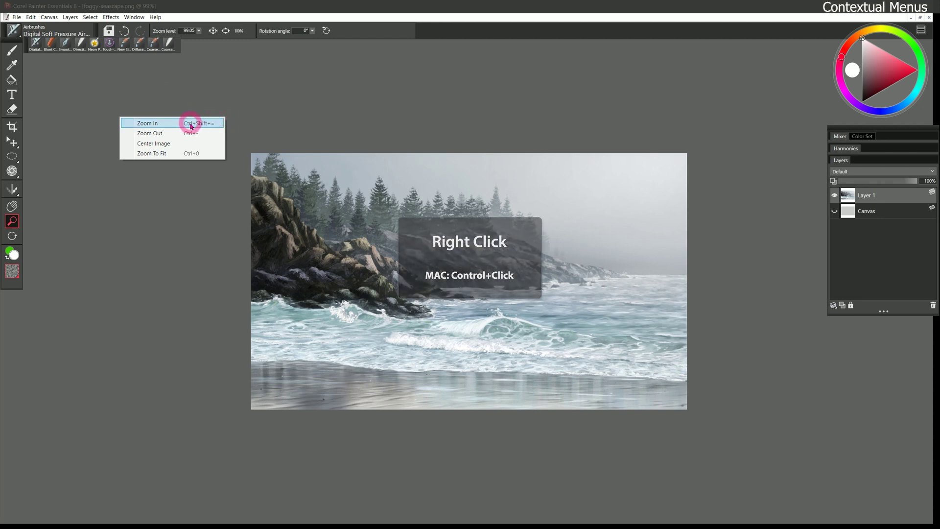
left_click(12, 50)
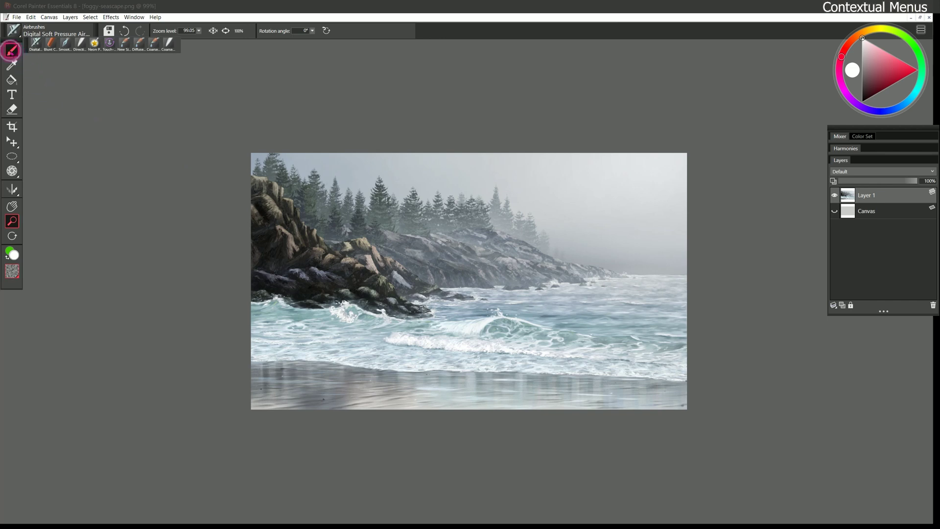
right_click(171, 153)
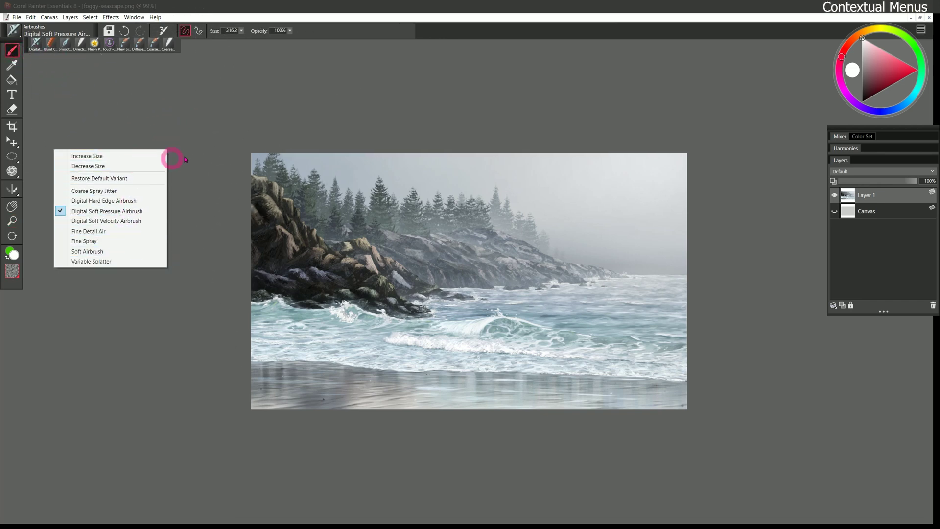
right_click(867, 242)
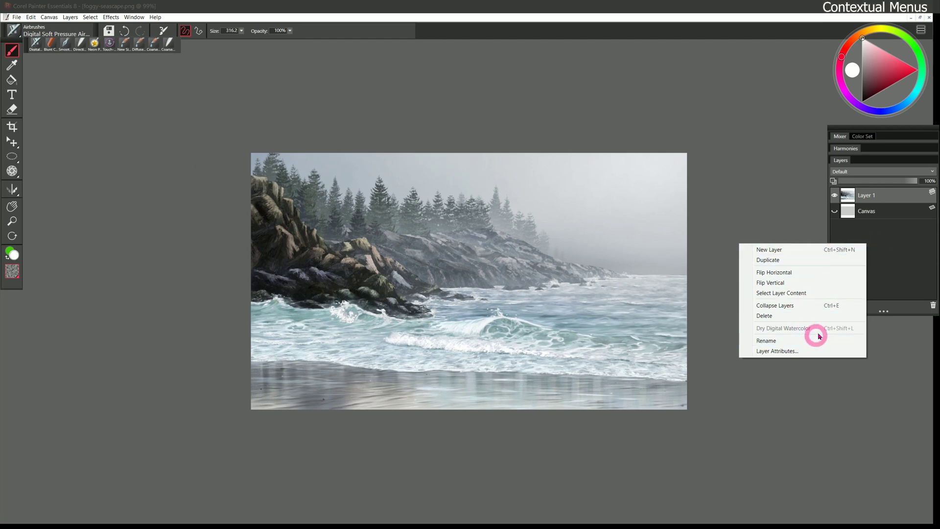